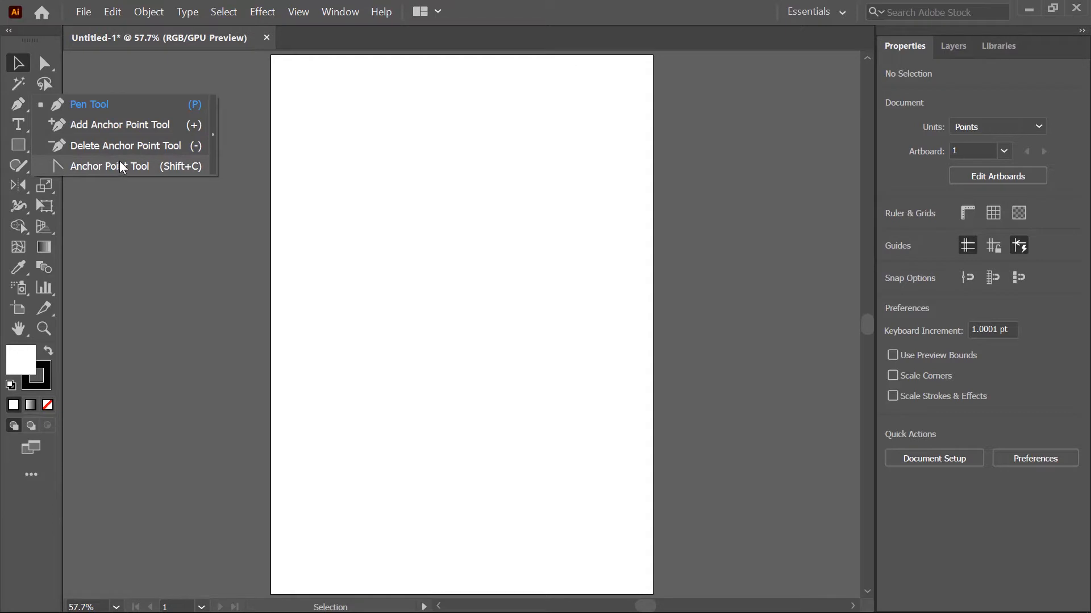
- Tear off the Pen tool group as a floating toolbar and place it beside the upper part of the artboard
left_click(215, 138)
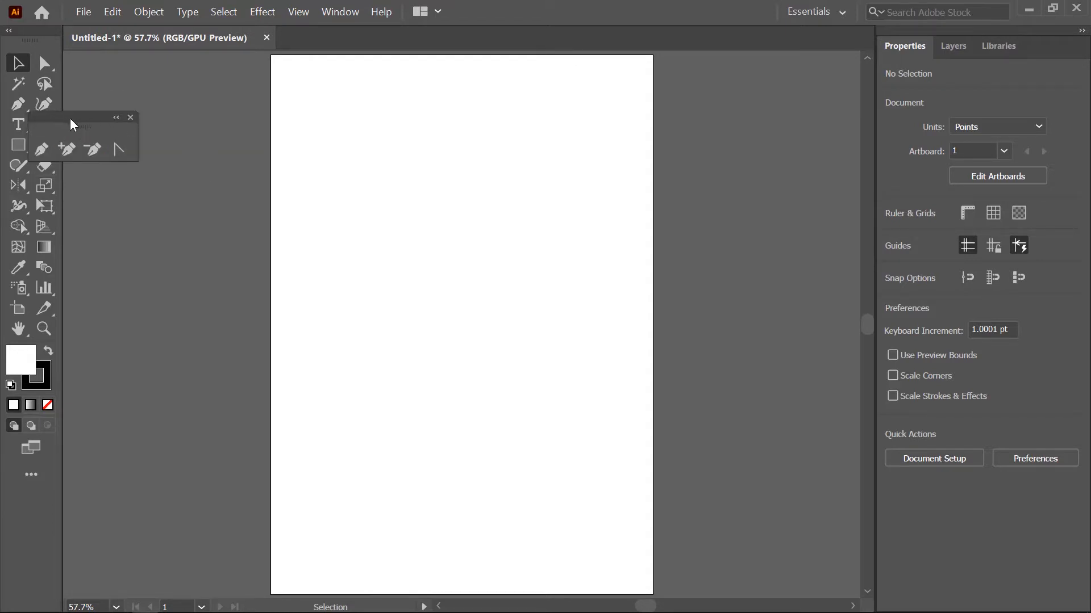
left_click_drag(70, 120, 184, 72)
key("Delete")
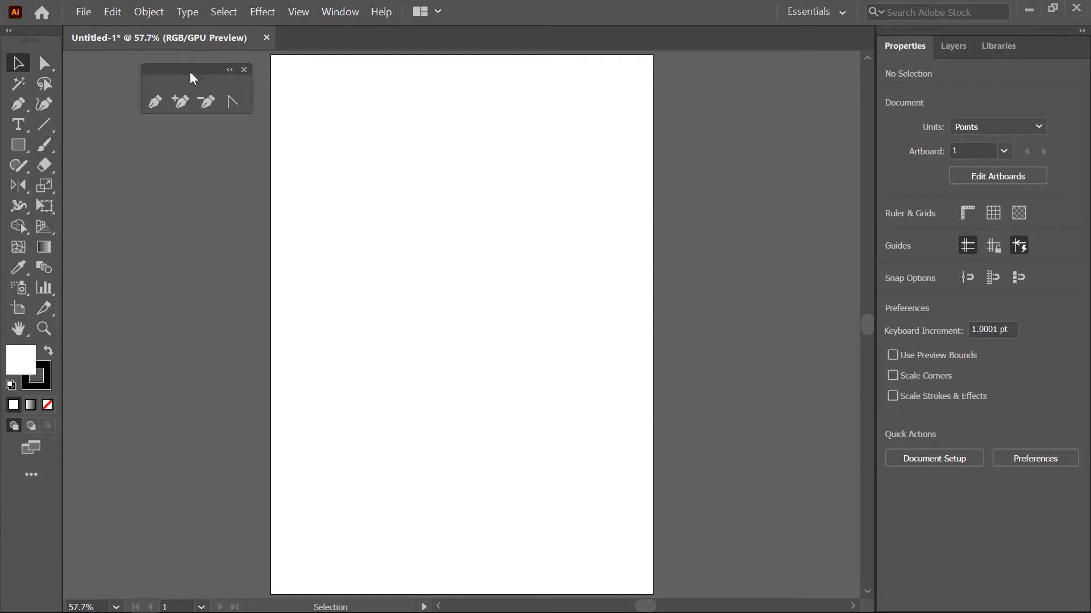
- Start a path with the Pen tool in the artboard's upper part, placing five corner points joined by four straight segments
left_click(156, 98)
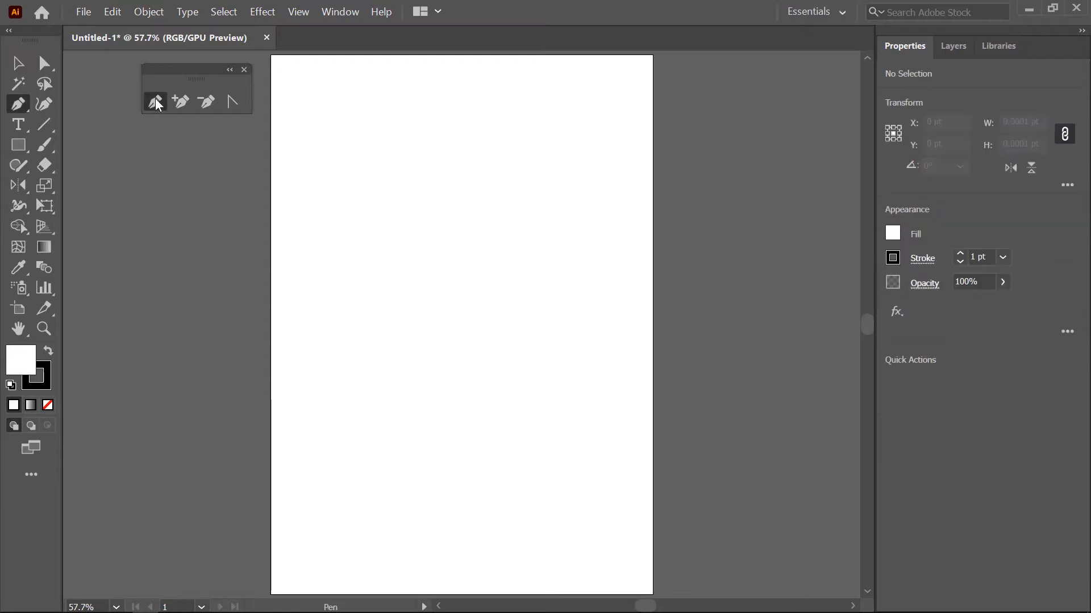
left_click(390, 105)
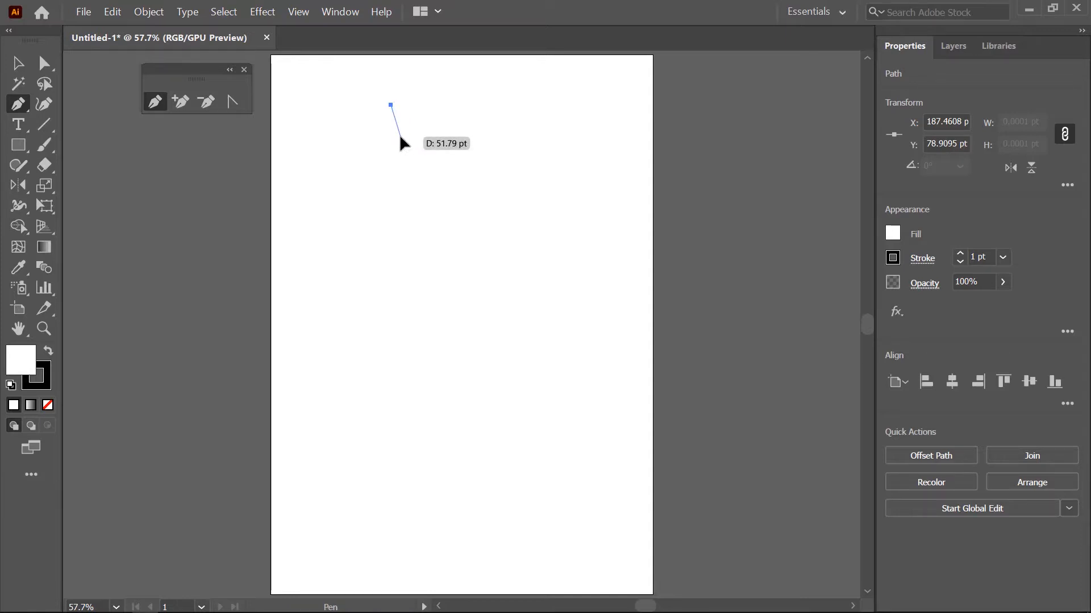
left_click(400, 137)
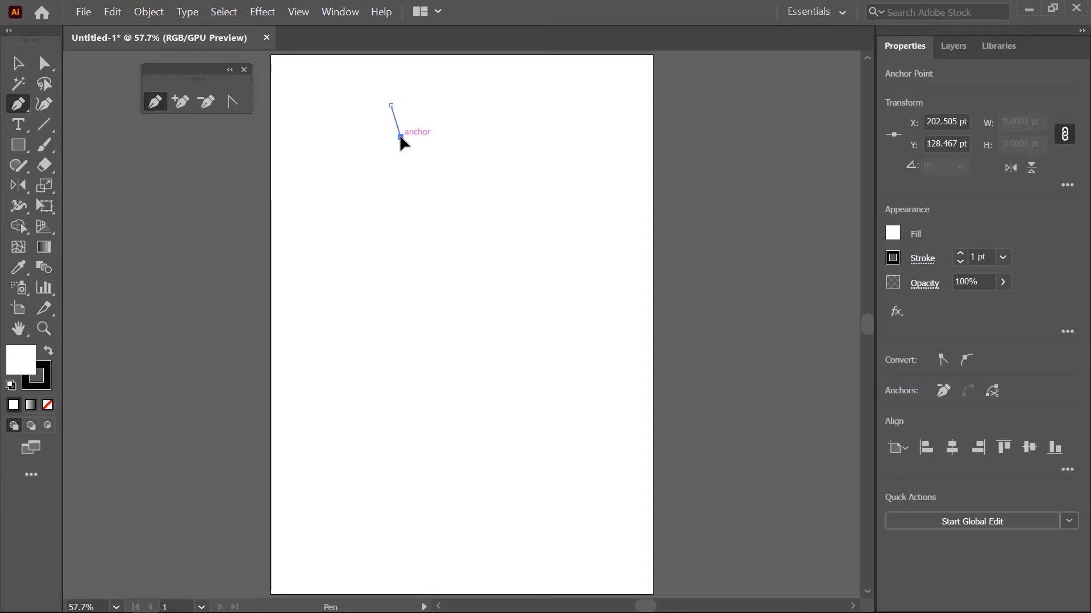
left_click(484, 164)
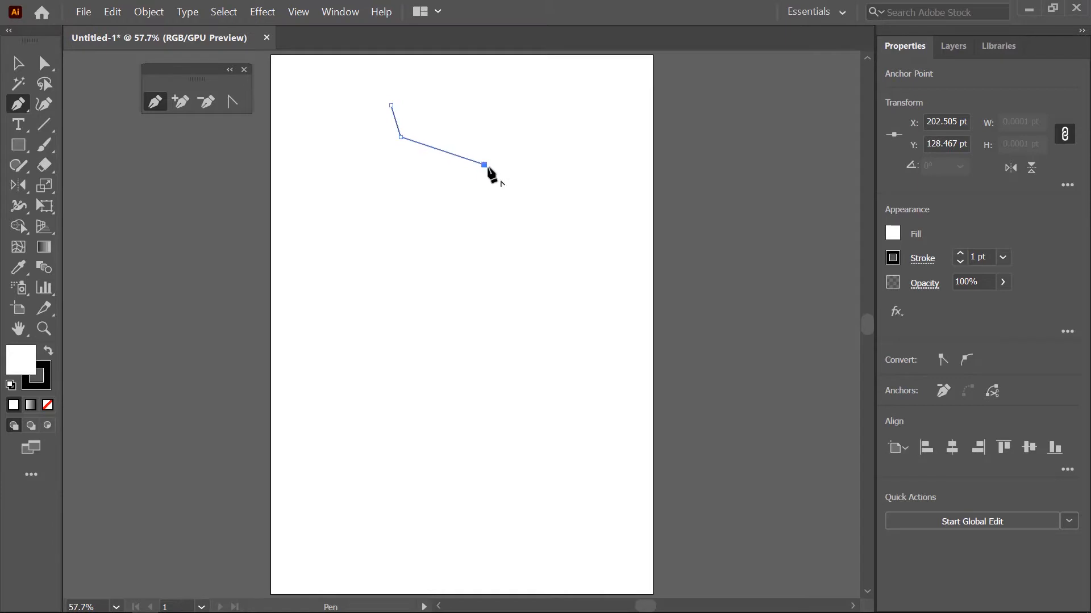
left_click(510, 231)
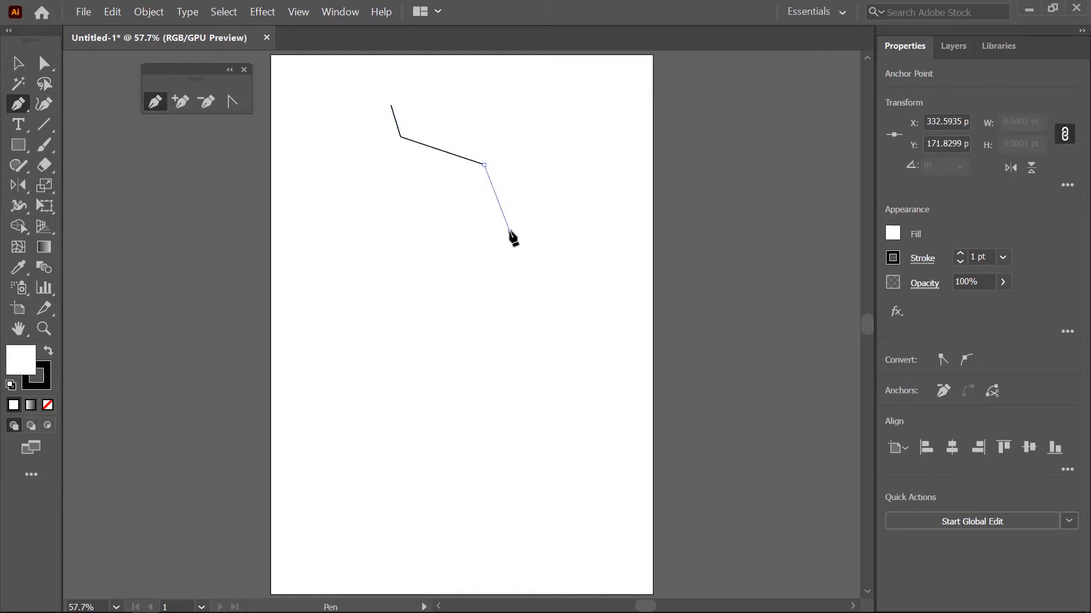
left_click(395, 248)
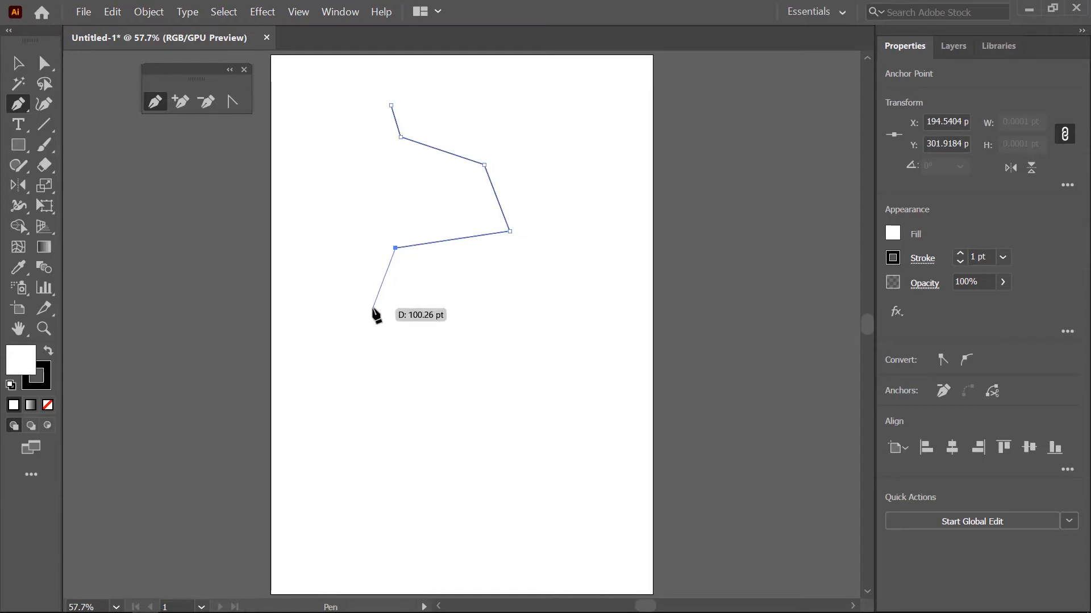
- Continue the path with three curved segments that bulge left, sweep across the artboard and end near its right edge
left_click(374, 308)
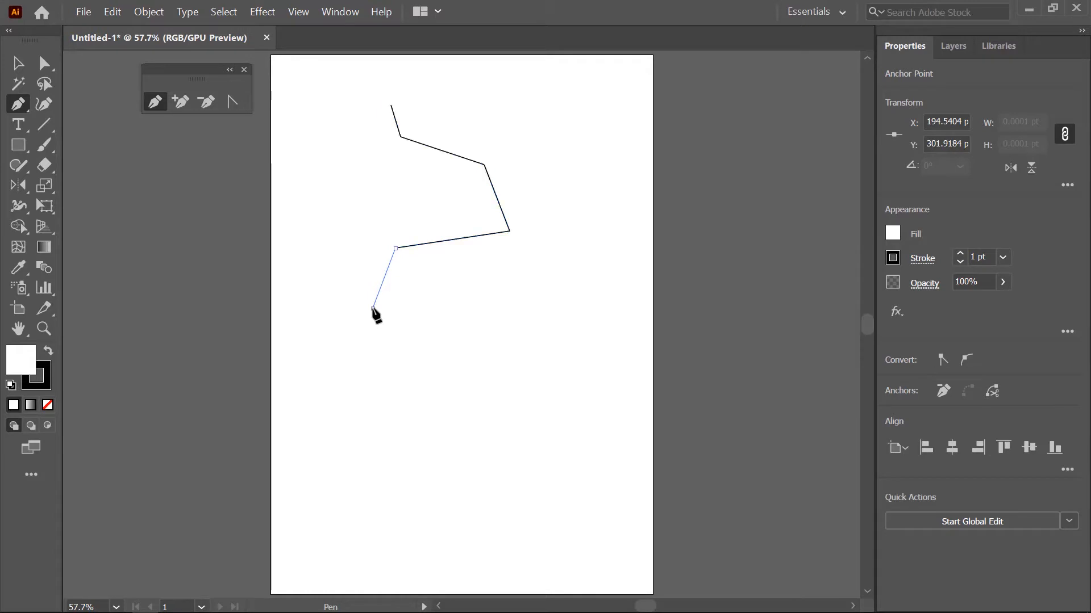
left_click_drag(373, 309, 387, 359)
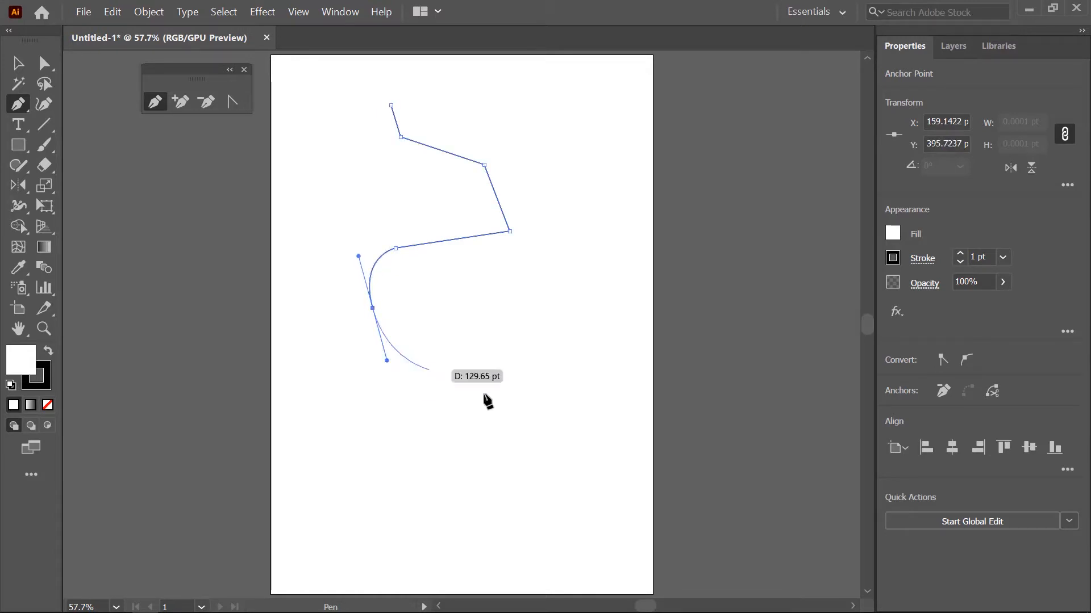
left_click_drag(542, 330, 588, 304)
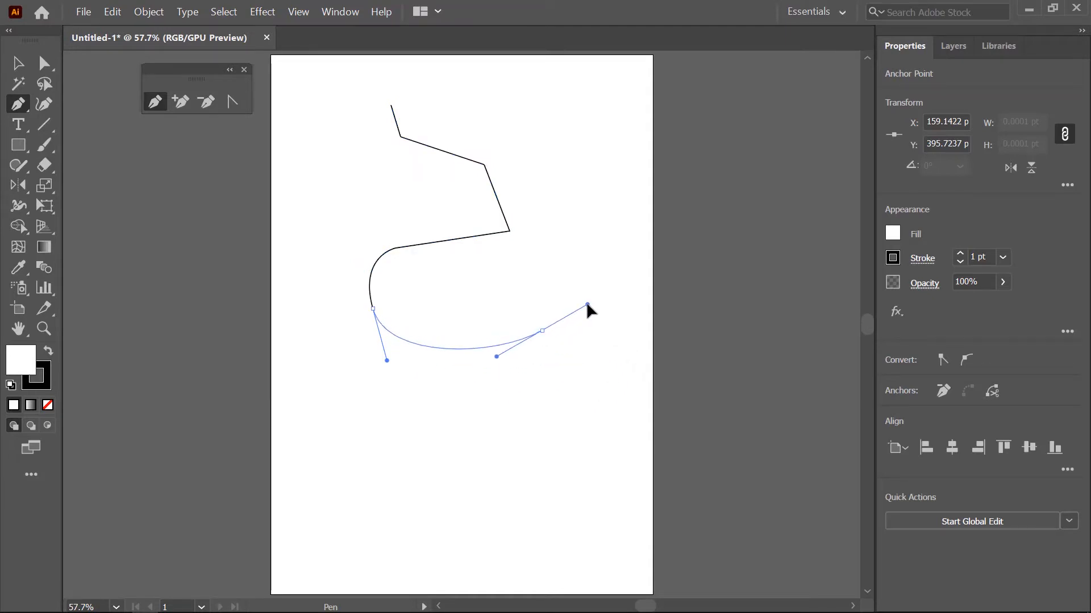
left_click_drag(625, 369, 633, 386)
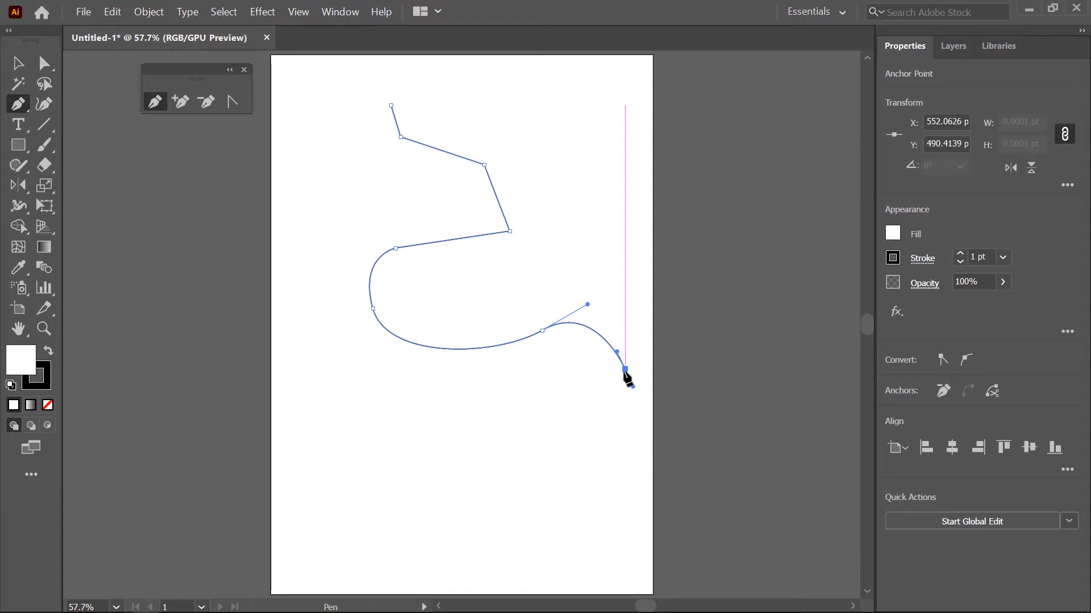
- Continue from the rightmost anchor as a corner with four straight segments, and finish the open path with one curve
left_click_drag(625, 369, 541, 412)
left_click(539, 408)
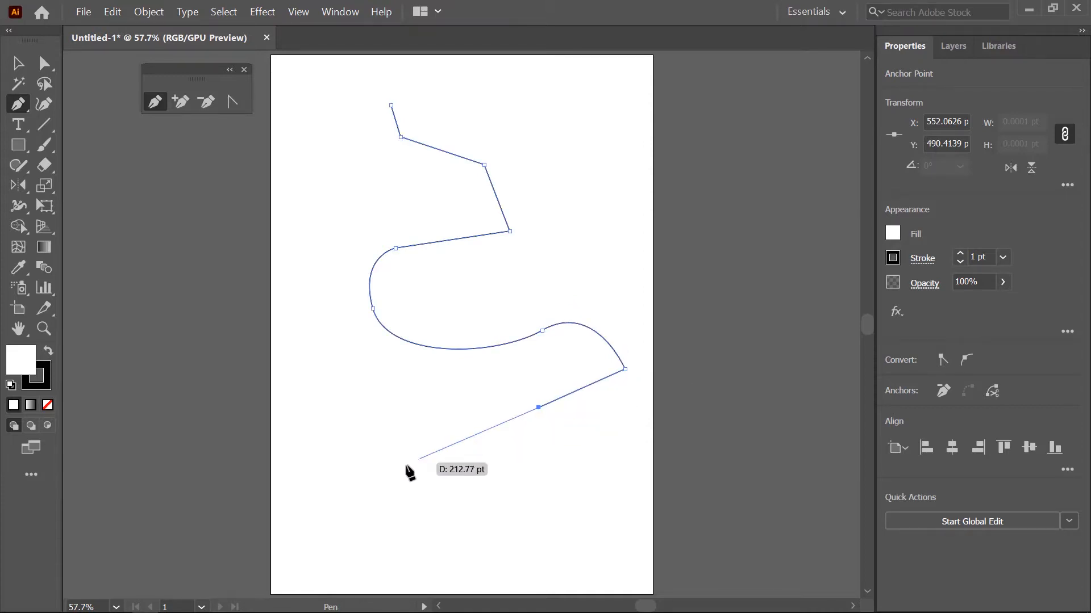
left_click(403, 419)
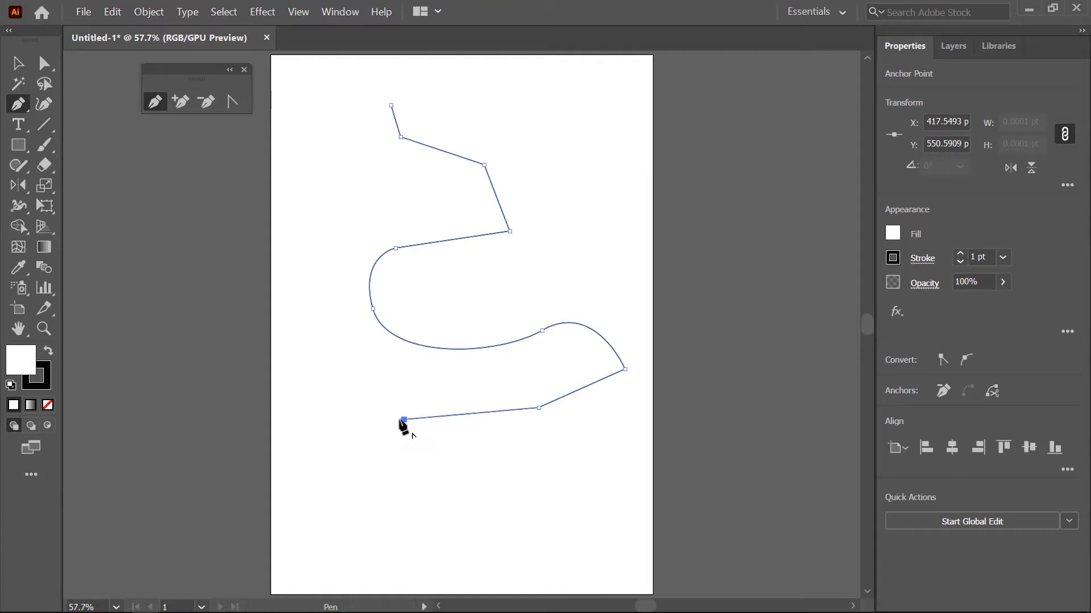
left_click(332, 436)
left_click(332, 485)
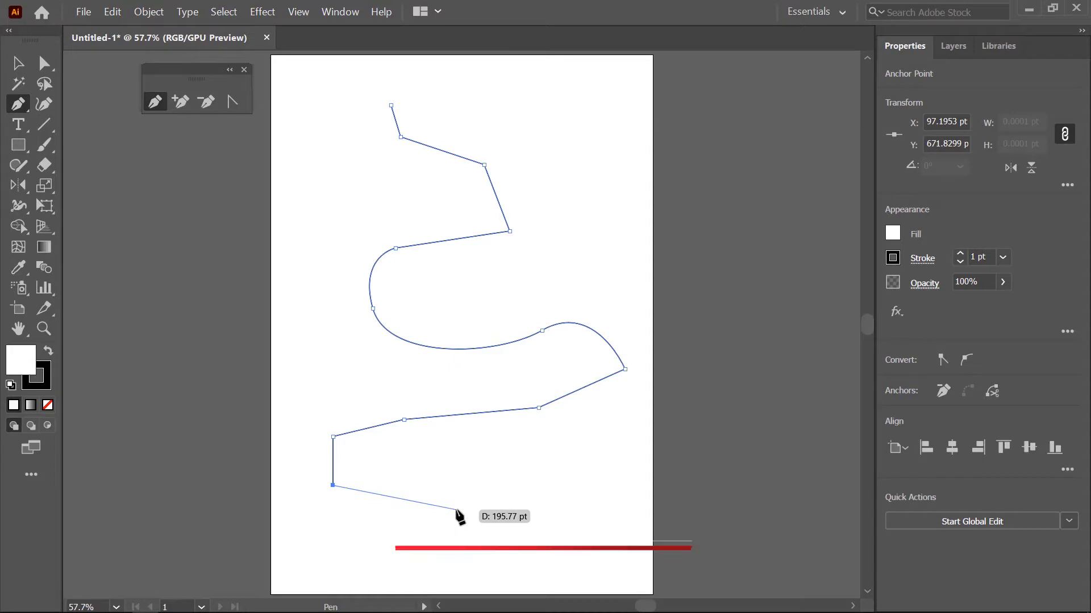
left_click_drag(456, 510, 527, 489)
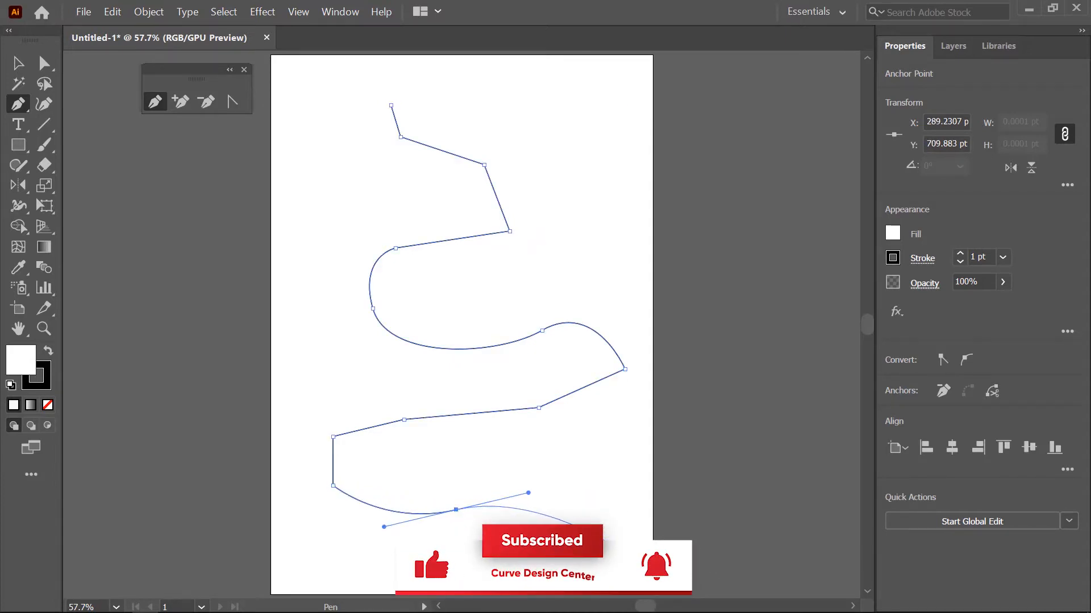
key("Escape")
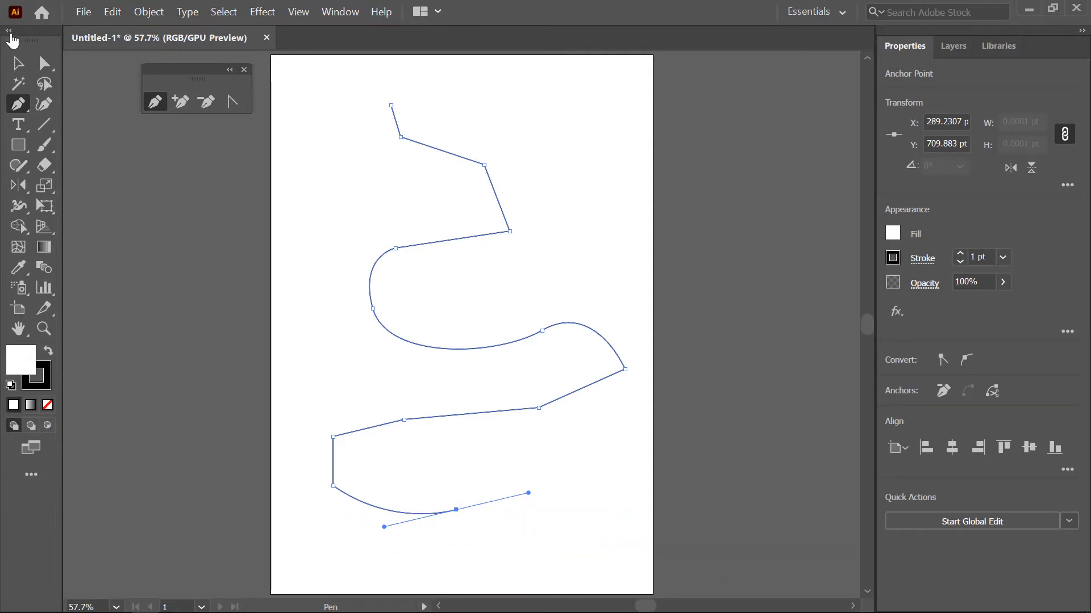
- Use the Anchor Point tool to turn the corner at about X 372, Y 275 pt into a smooth curve
left_click(18, 64)
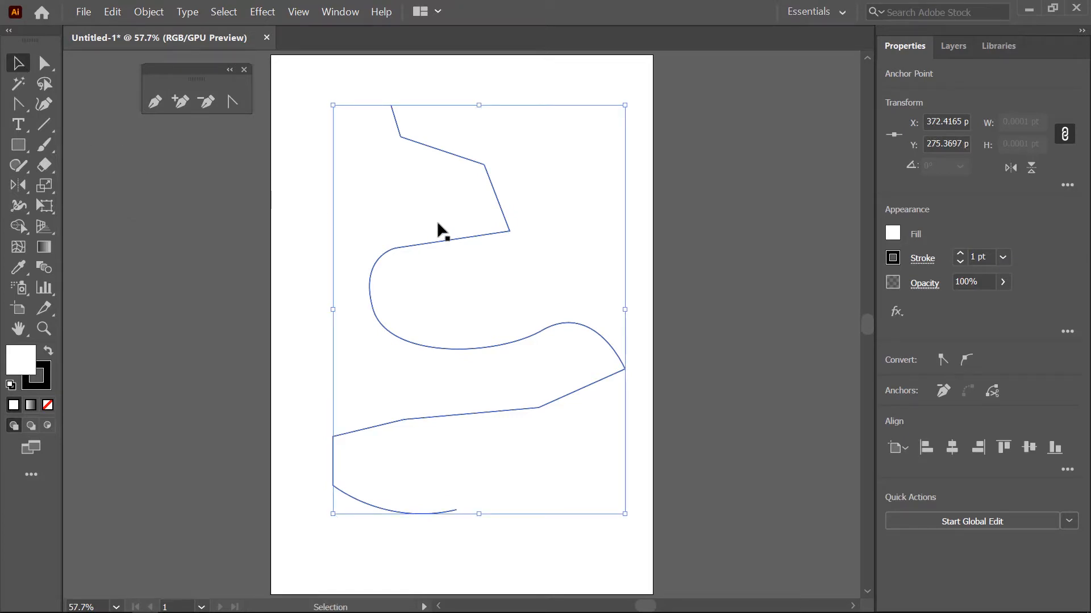
left_click(233, 102)
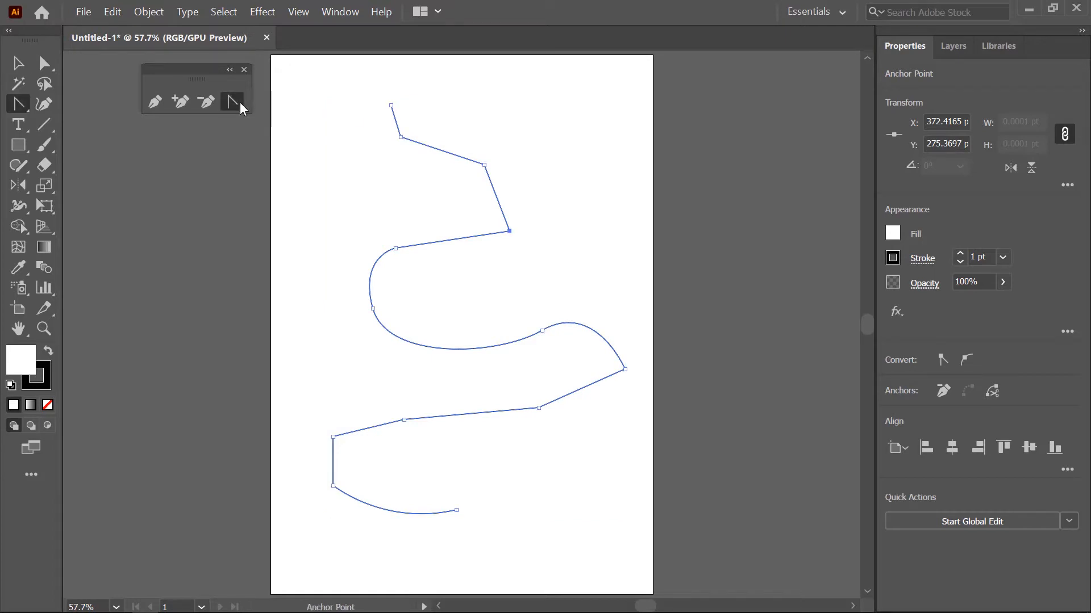
left_click(510, 232)
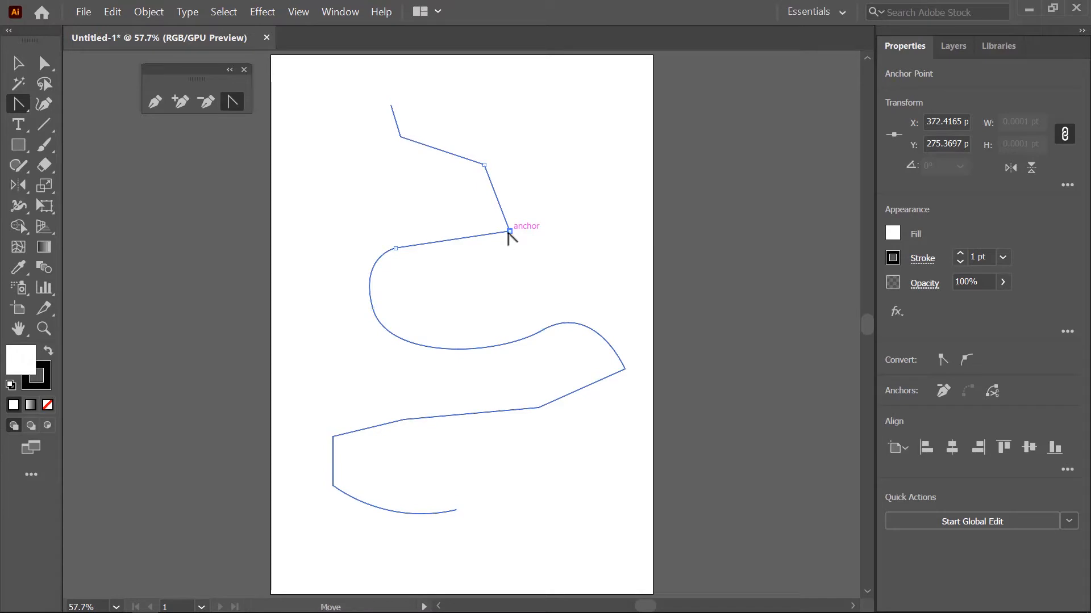
left_click_drag(508, 233, 499, 253)
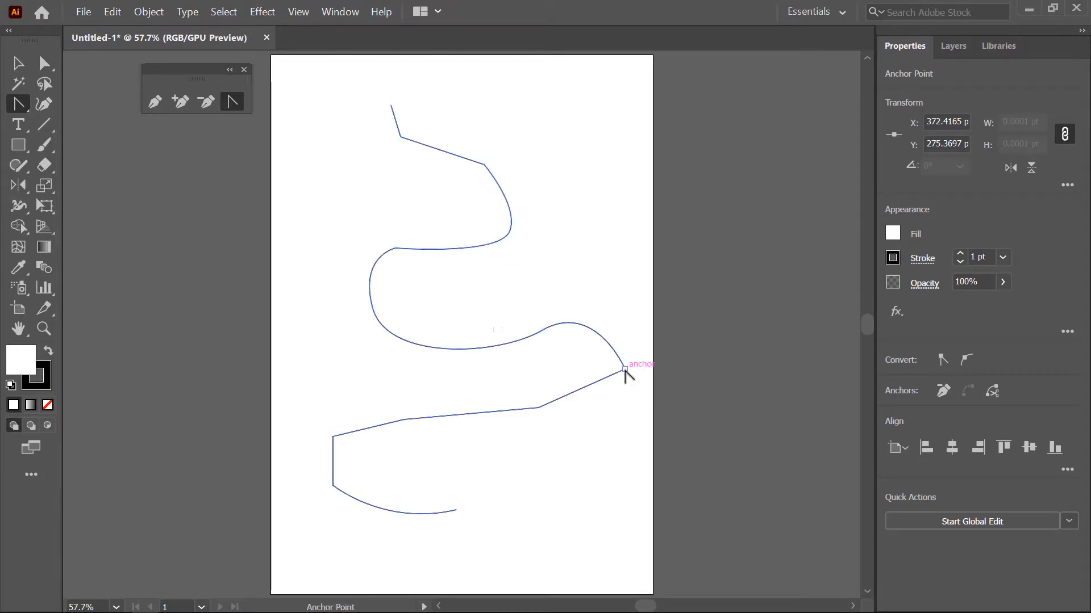
- Round the path's rightmost corner with vertical handles and shorten only its lower handle
left_click_drag(625, 369, 625, 402)
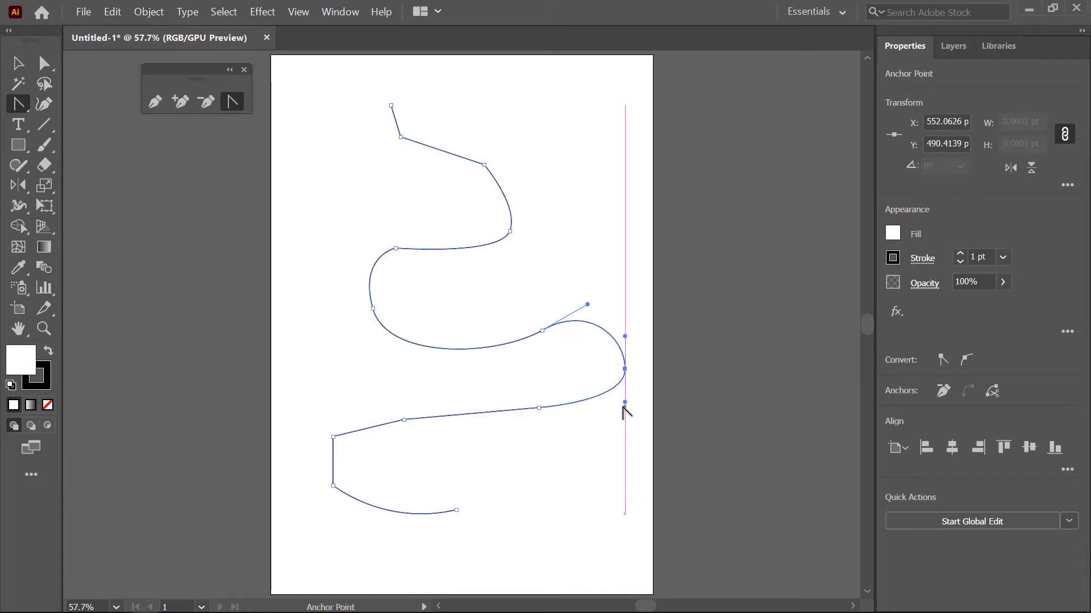
key("alt")
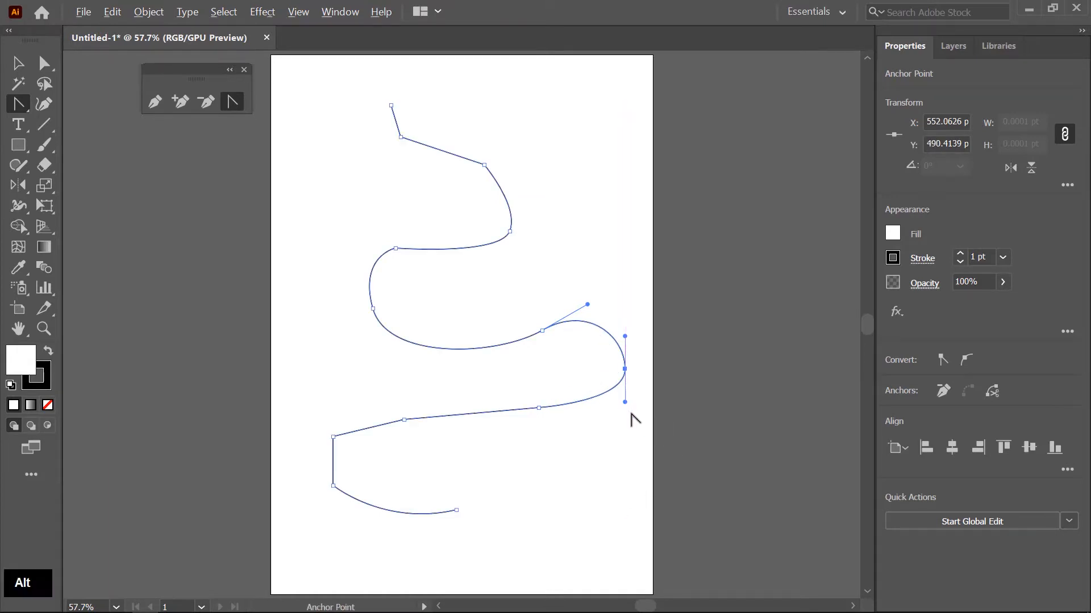
left_click(625, 402, "alt")
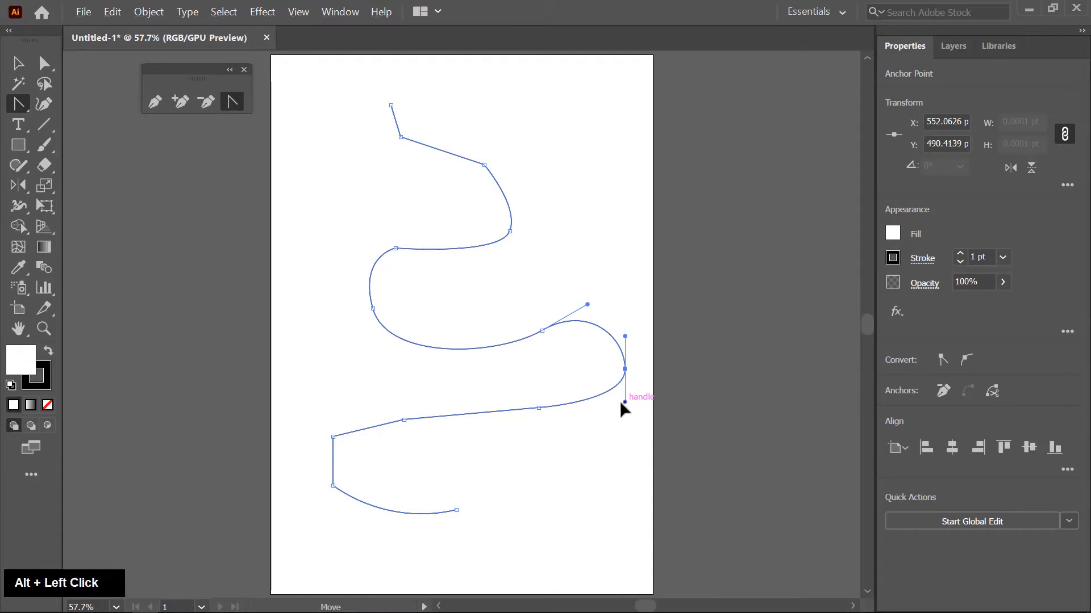
mouse_move(620, 403)
left_mouse_down()
mouse_move(585, 393)
mouse_move(621, 404)
mouse_move(625, 392)
left_mouse_up()
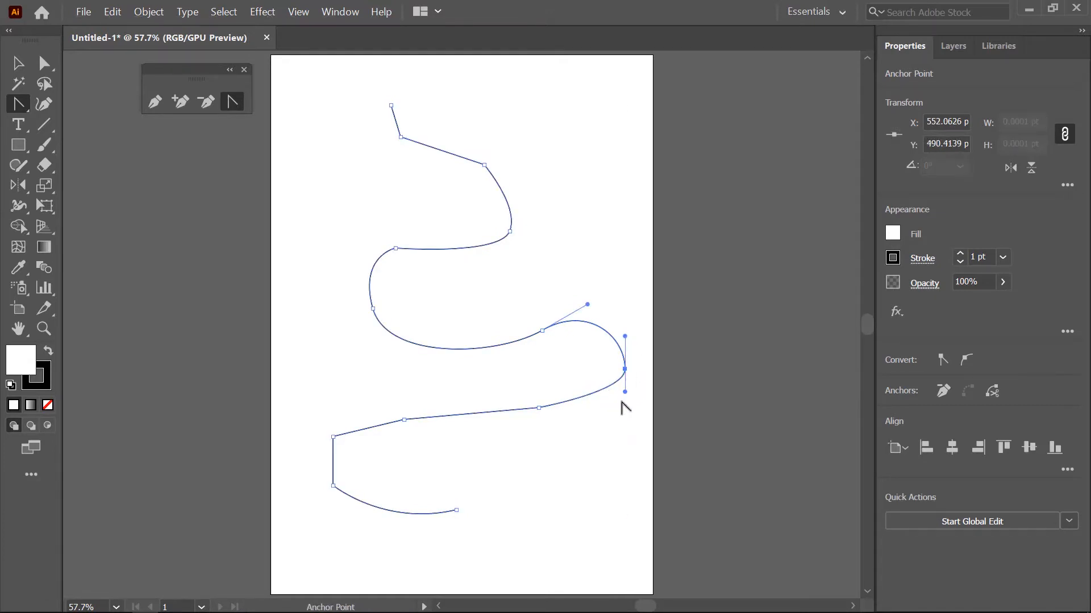
- Convert the rightmost anchor back to a corner and pull out a new pair of smooth handles with the Anchor Point tool
left_click(625, 369)
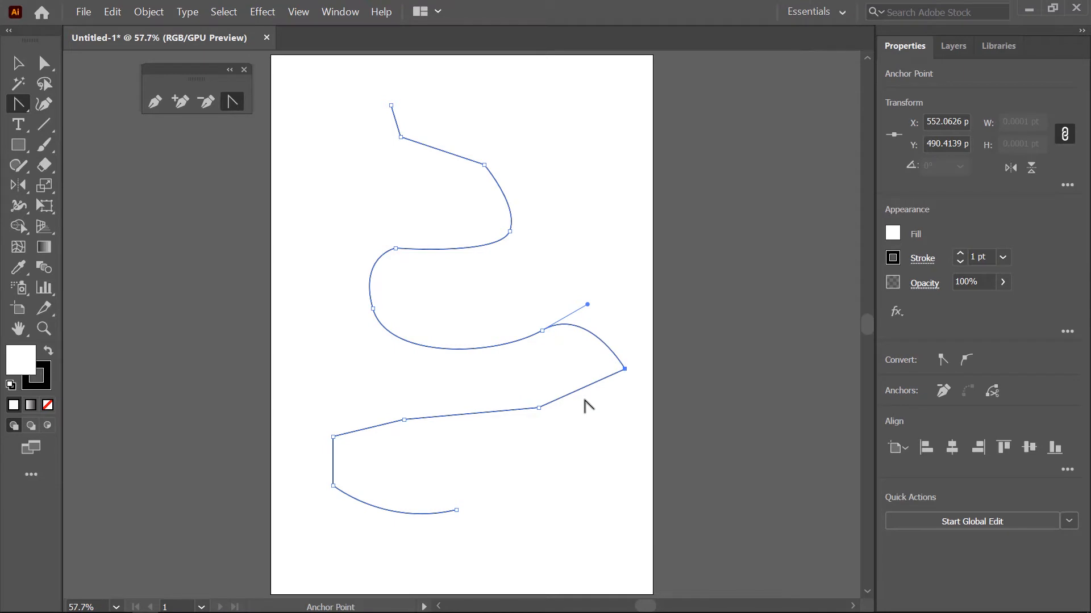
left_click_drag(625, 369, 627, 393)
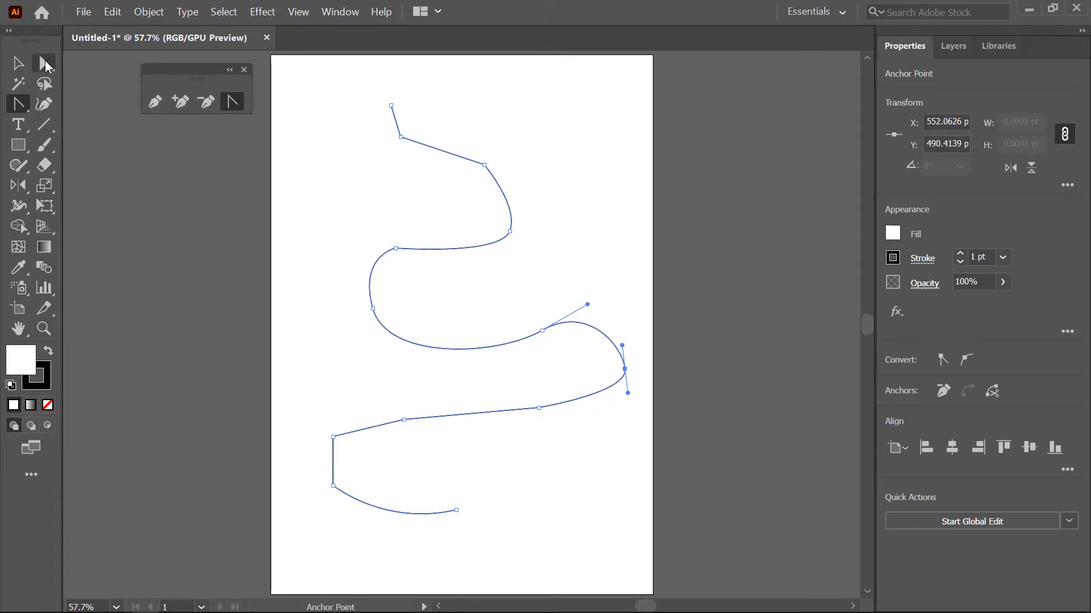
- With Direct Selection active, apply the corner conversion and the smooth conversion in turn to the rightmost anchor
left_click(46, 64)
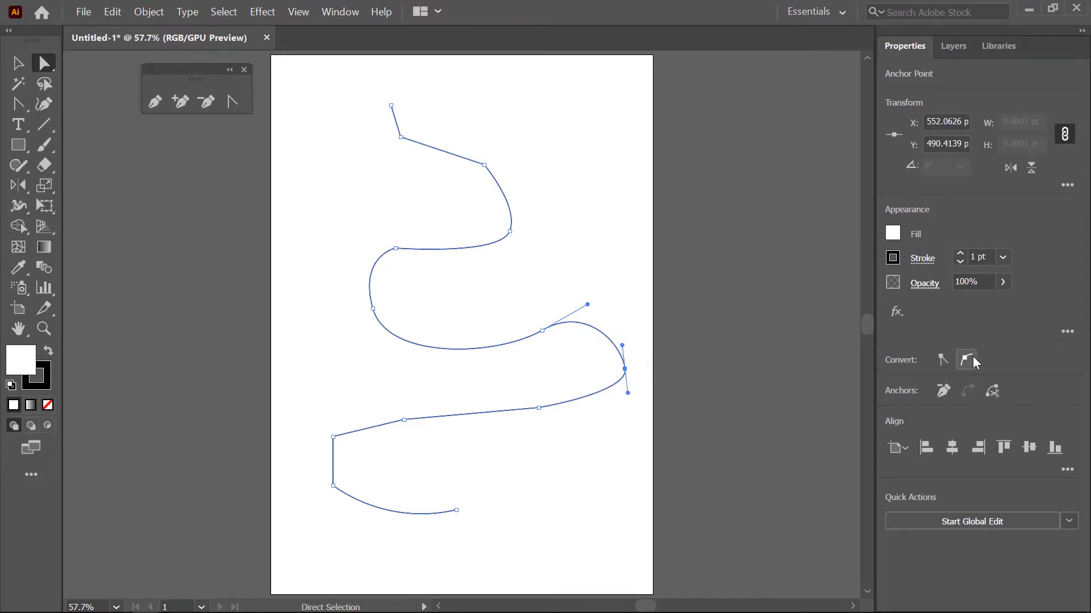
left_click(942, 359)
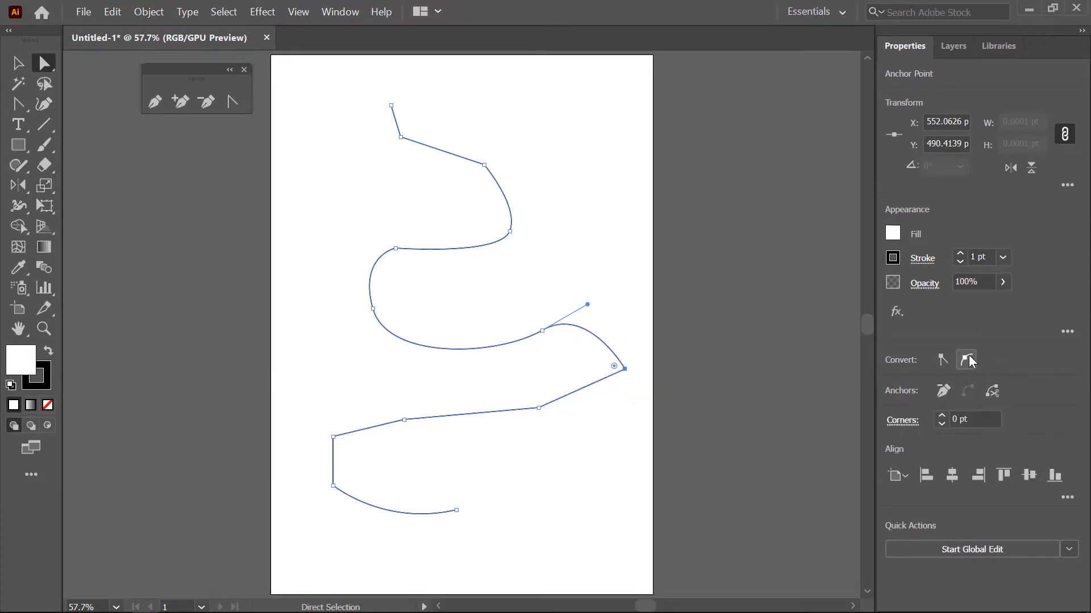
left_click(965, 358)
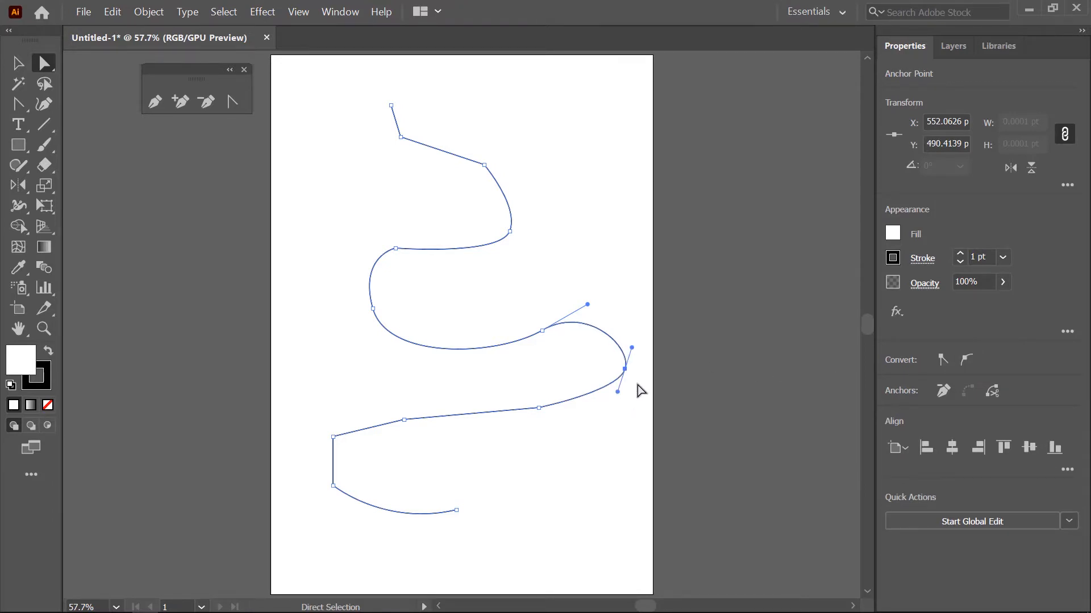
- Reshape the right-hand bend by moving its anchor inward to about X 515, Y 503 pt and adjusting the adjoining handles
left_click_drag(624, 369, 584, 382)
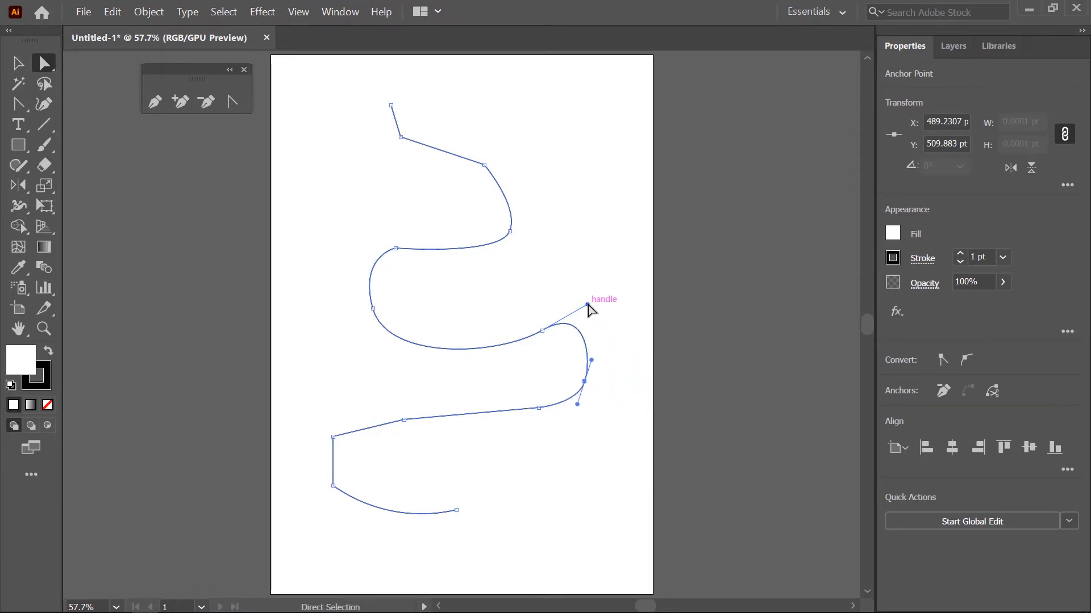
left_click_drag(588, 306, 620, 294)
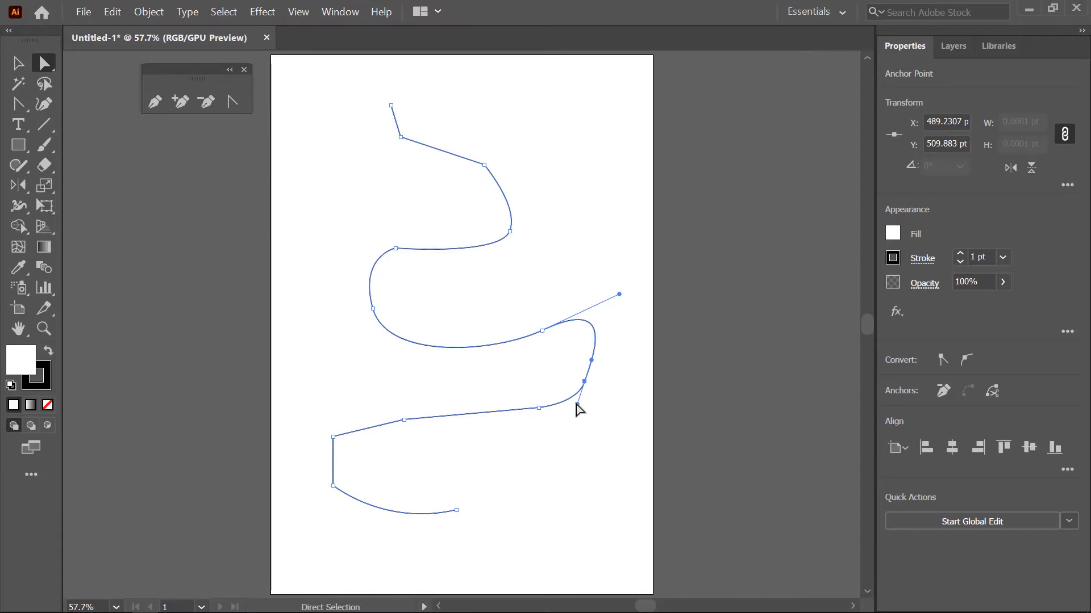
left_click_drag(577, 405, 601, 377)
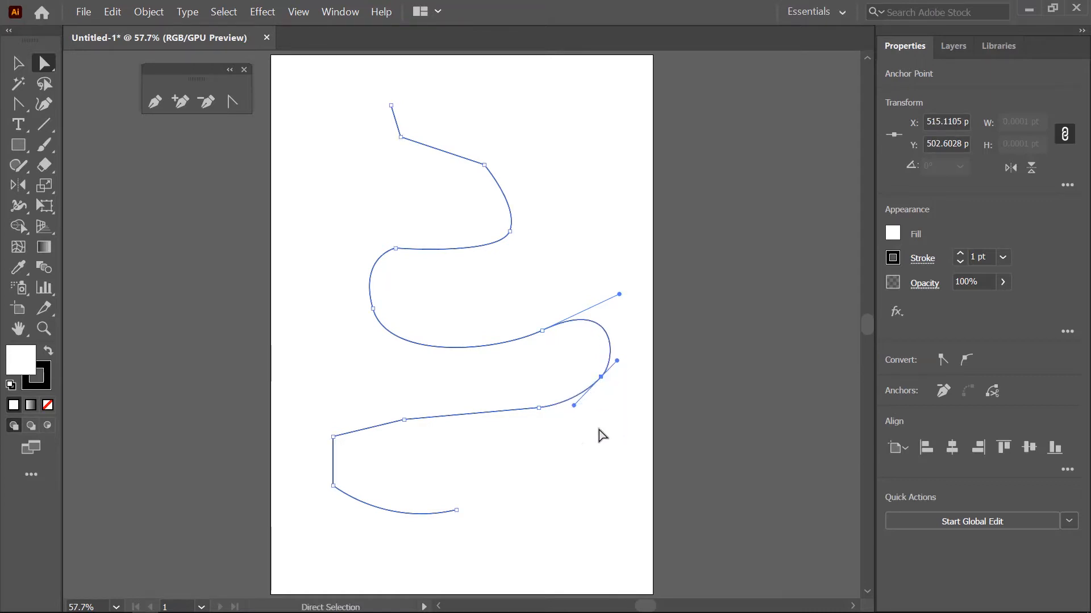
- Delete the entire practice path from the artboard
left_click(18, 63)
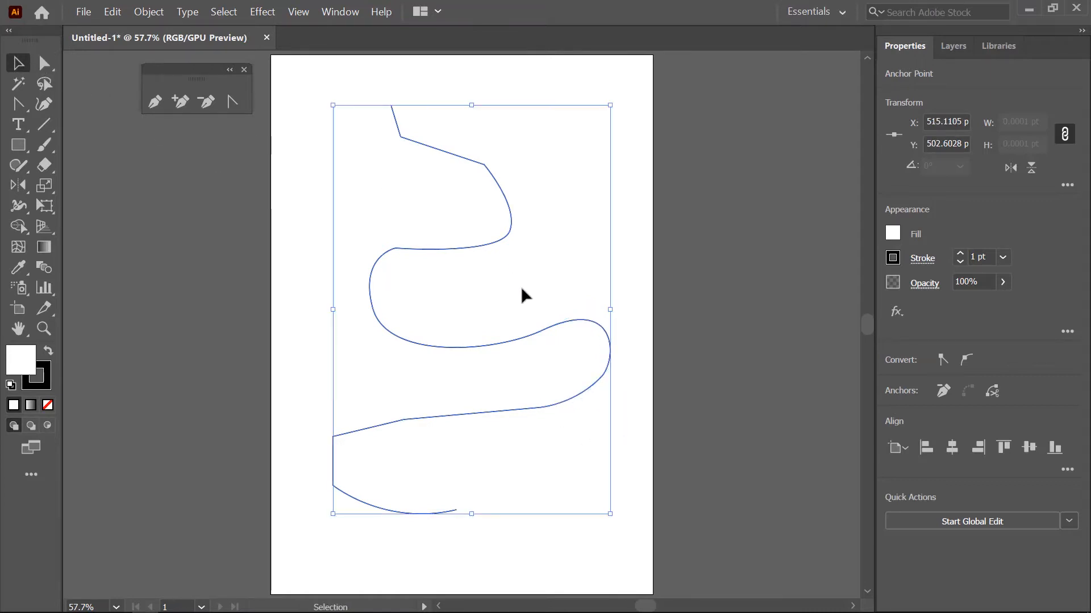
key("Delete")
left_click(437, 424)
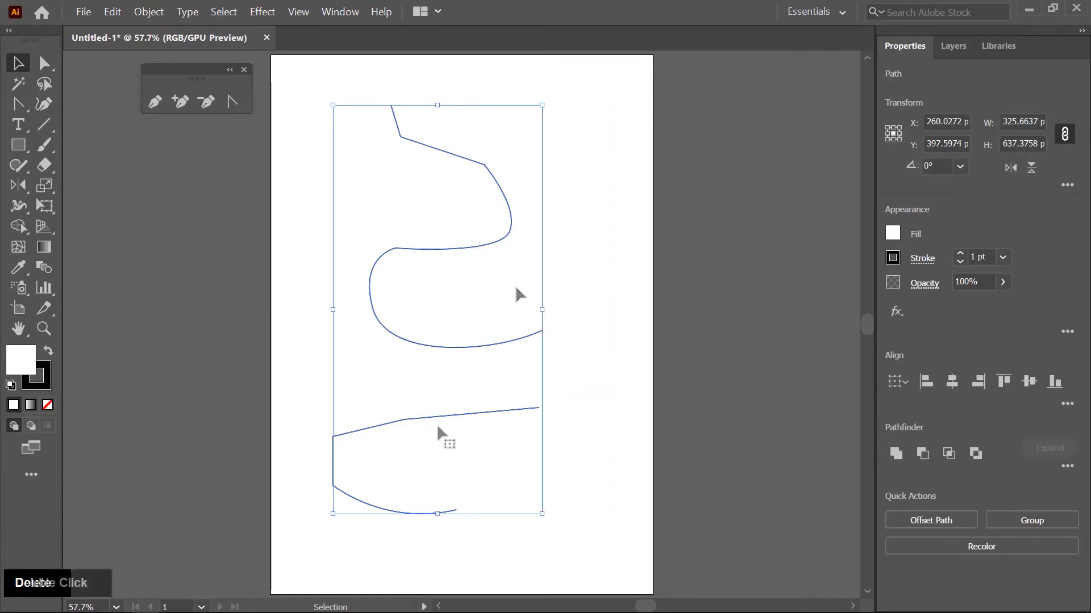
key("Delete")
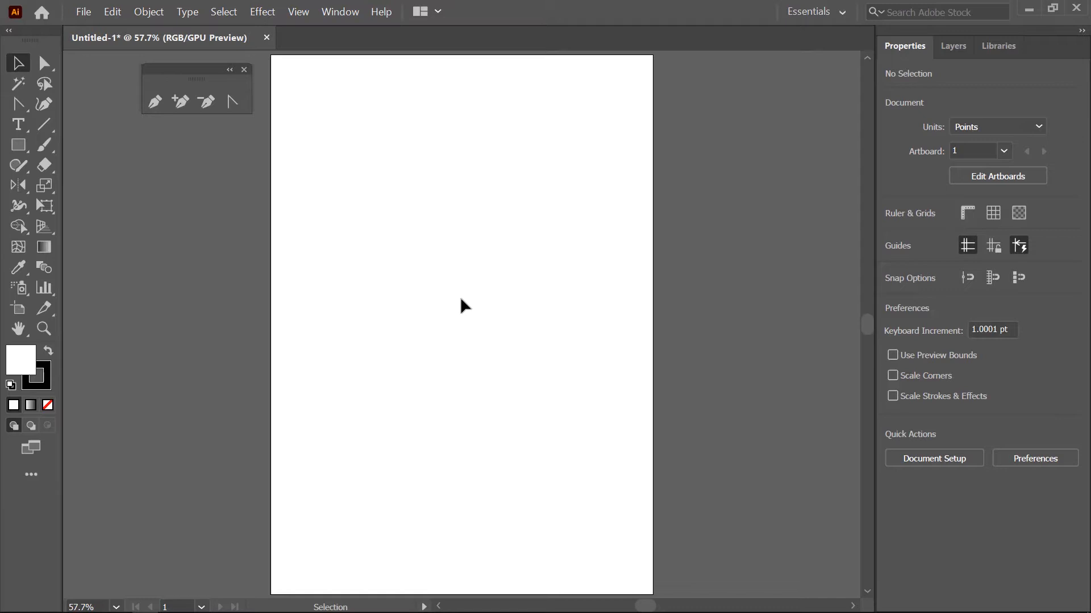
- Make the locked boy sketch image on Layer 1 visible as a tracing reference
left_click(83, 12)
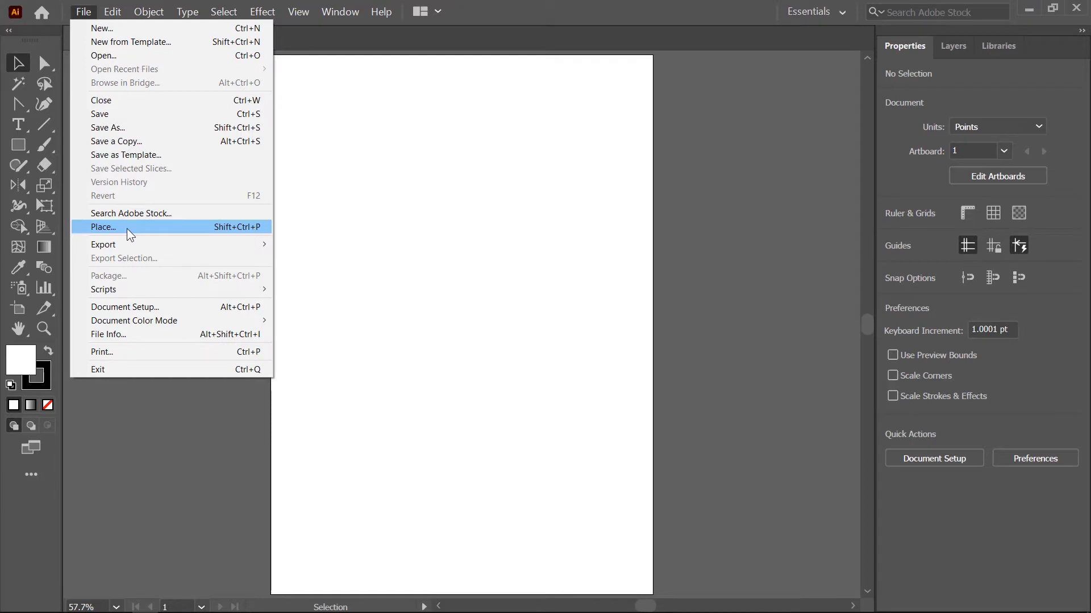
left_click(946, 46)
left_click(955, 46)
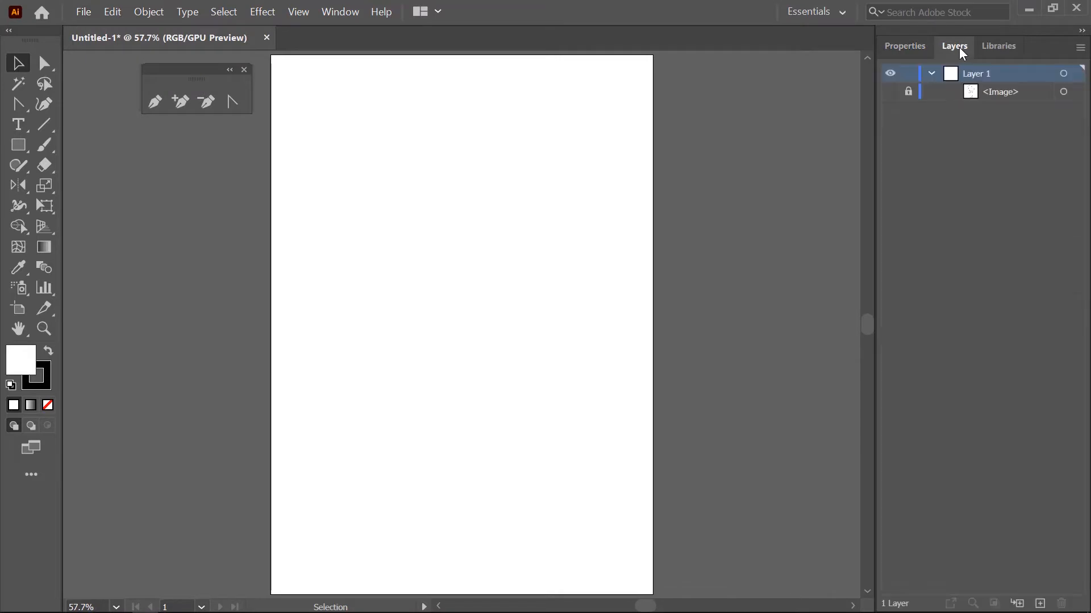
left_click(890, 93)
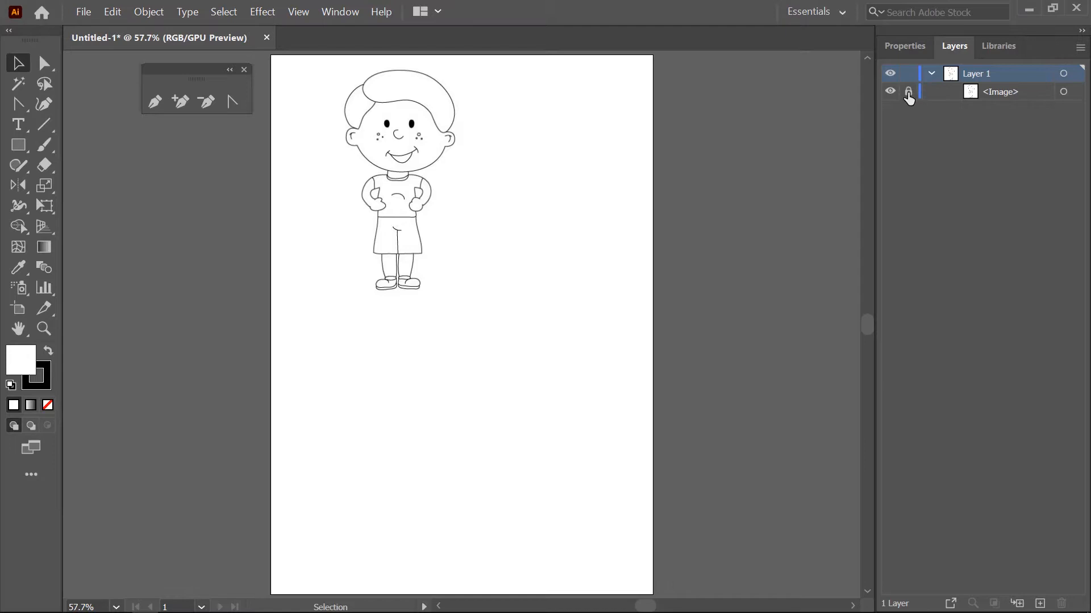
left_click(906, 46)
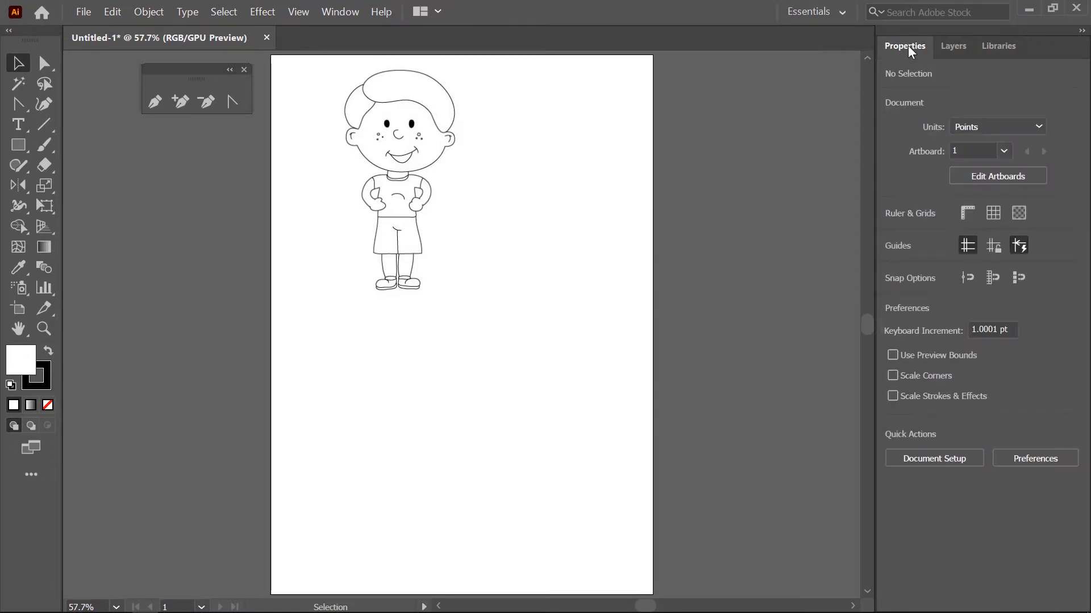
- Fit the artboard in view and magnify the boy's head to 300%, framing the whole hair outline with the Pen tool ready
key("ctrl+0")
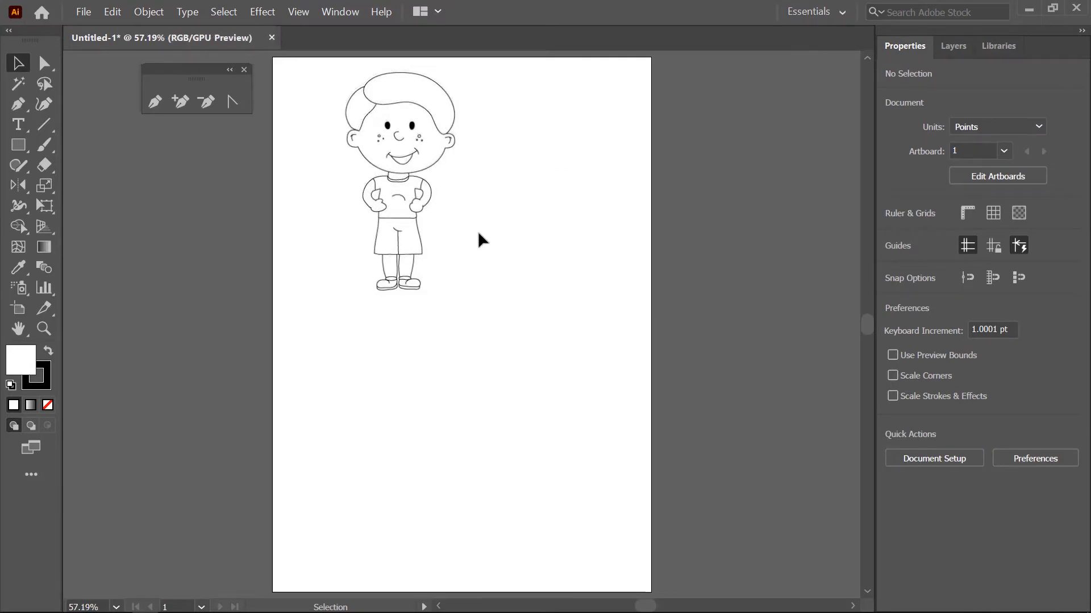
left_click(44, 330)
left_click_drag(318, 62, 489, 313)
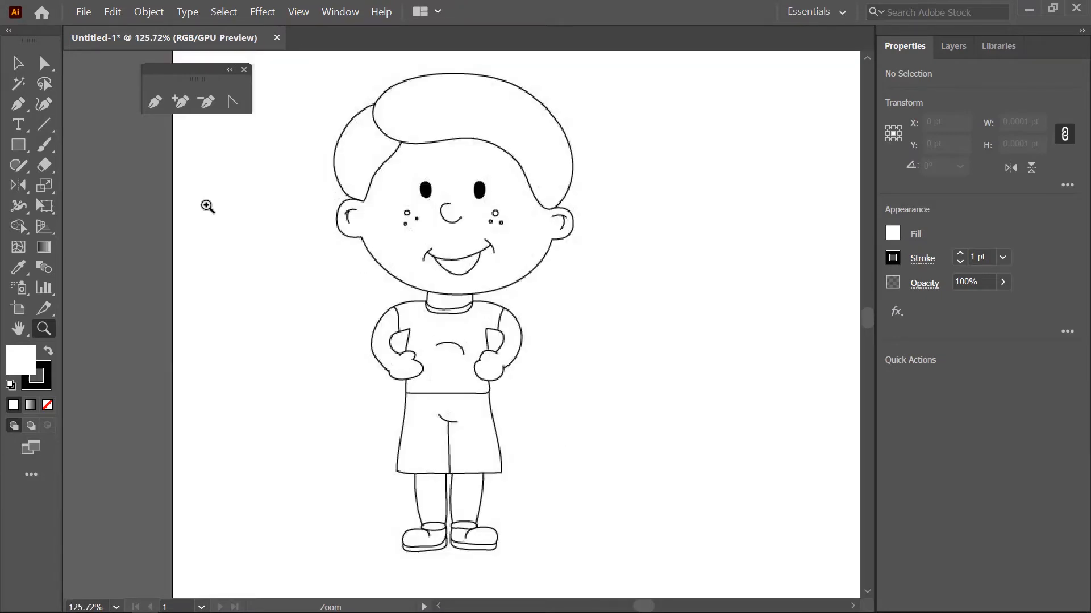
left_click(19, 65)
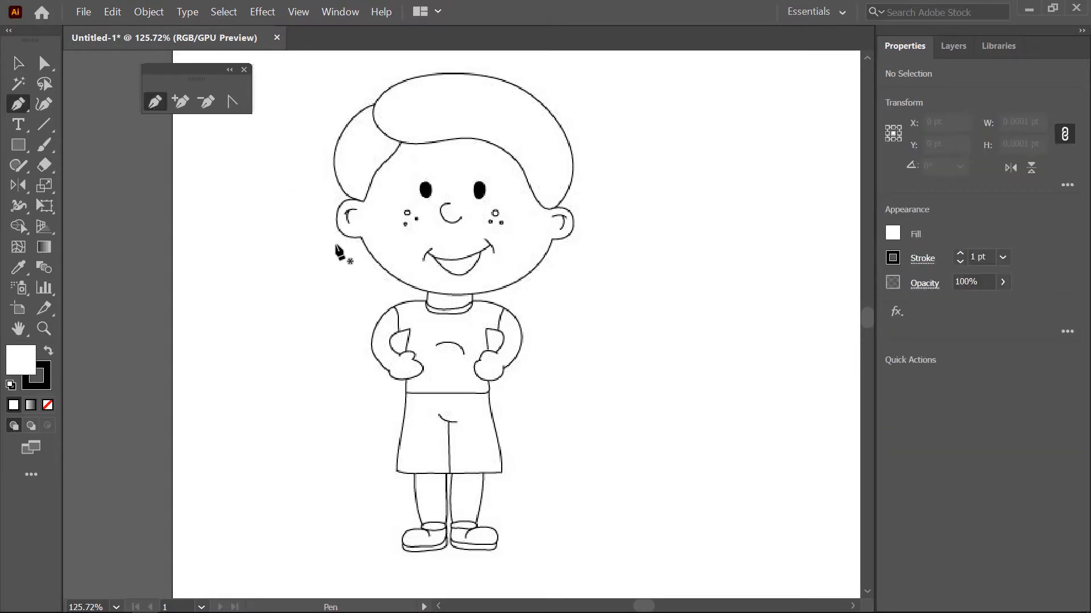
key("alt")
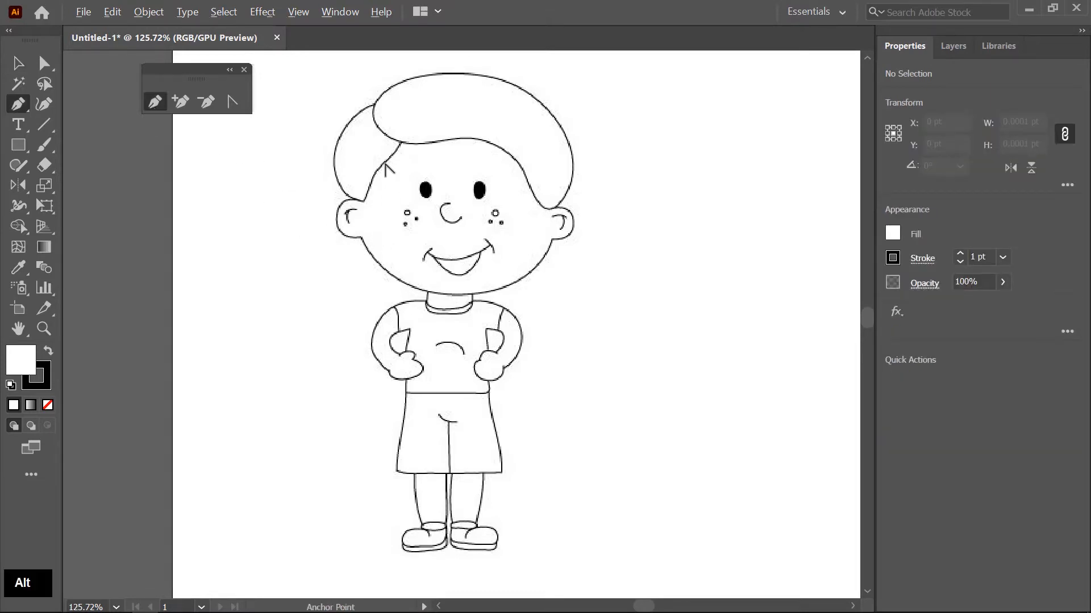
scroll(396, 146, "up", 1)
scroll(398, 153, "up", 1)
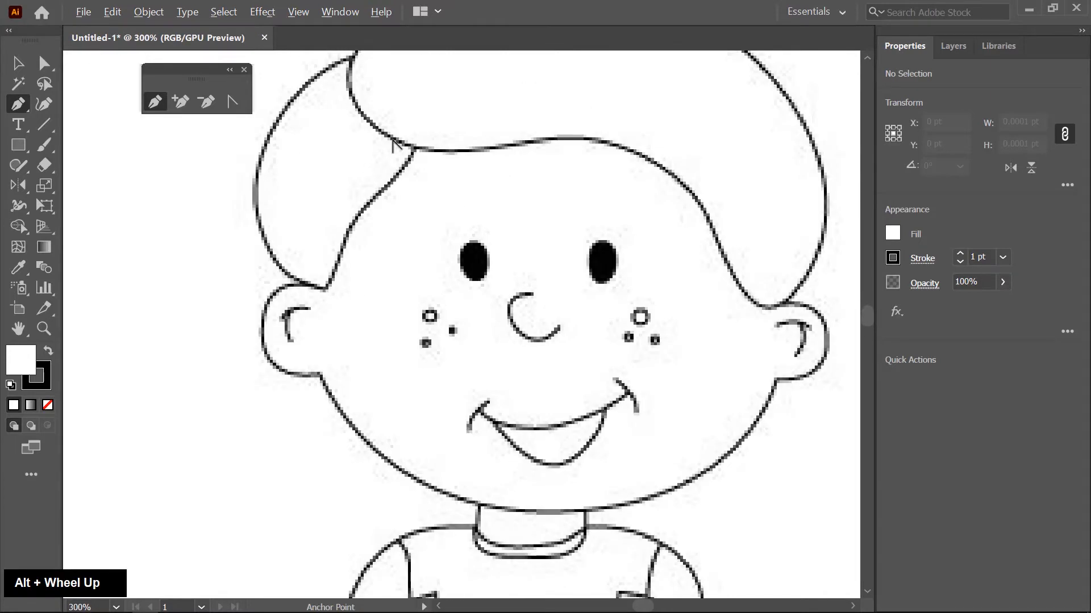
scroll(398, 159, "down", 3)
scroll(400, 168, "up", 2)
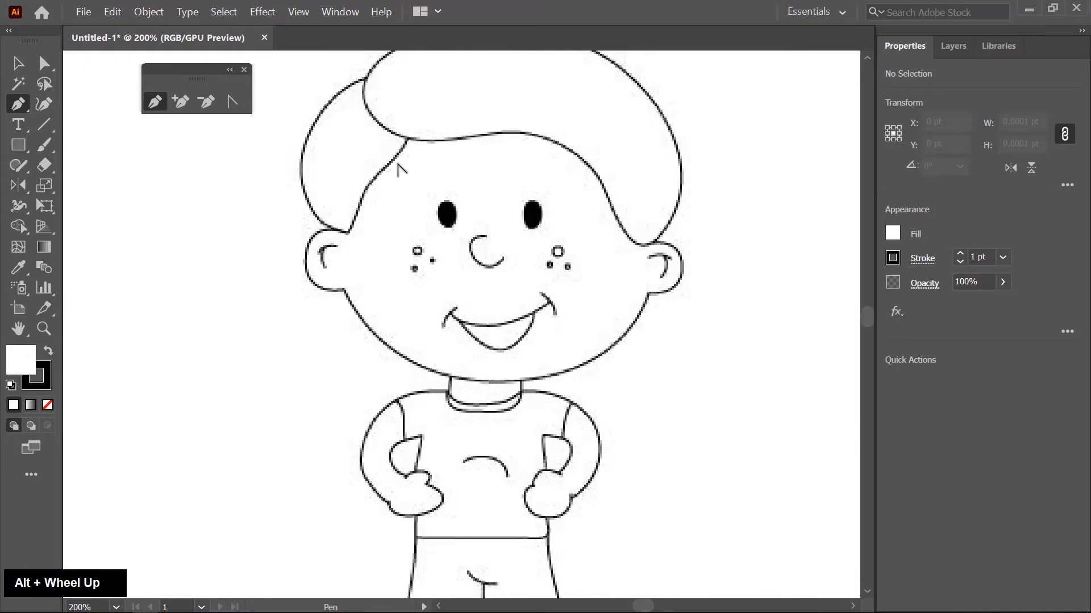
key("space")
left_click_drag(442, 132, 504, 202)
scroll(471, 139, "up", 1)
key("space")
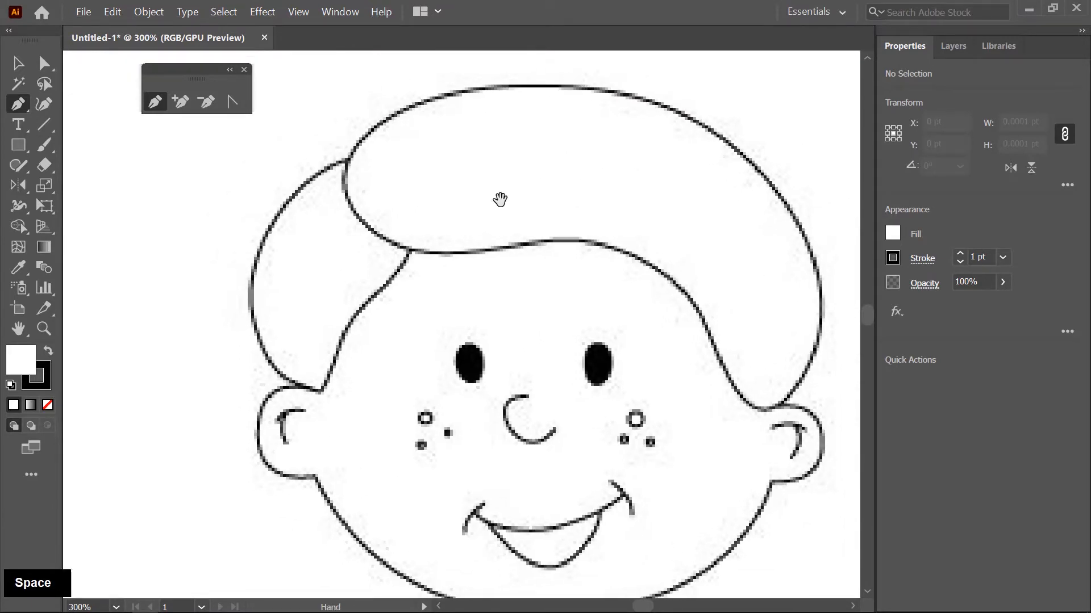
- Trace the hair's left side with the Pen tool from the left ear up to the fringe junction, with no fill, refining the curve's handle
left_click(320, 389)
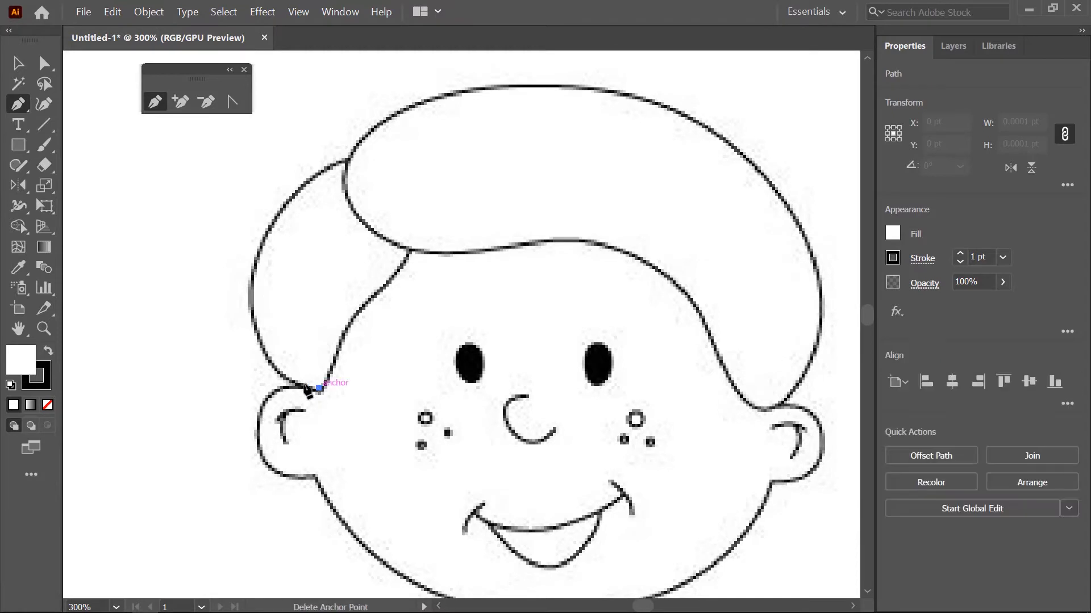
left_click_drag(250, 279, 246, 163)
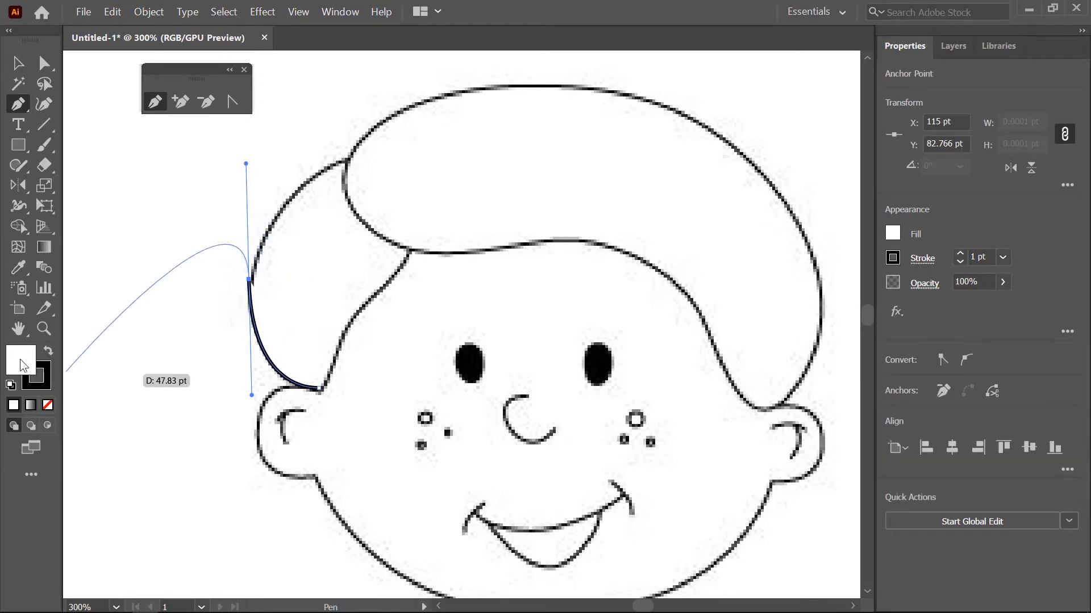
left_click(49, 405)
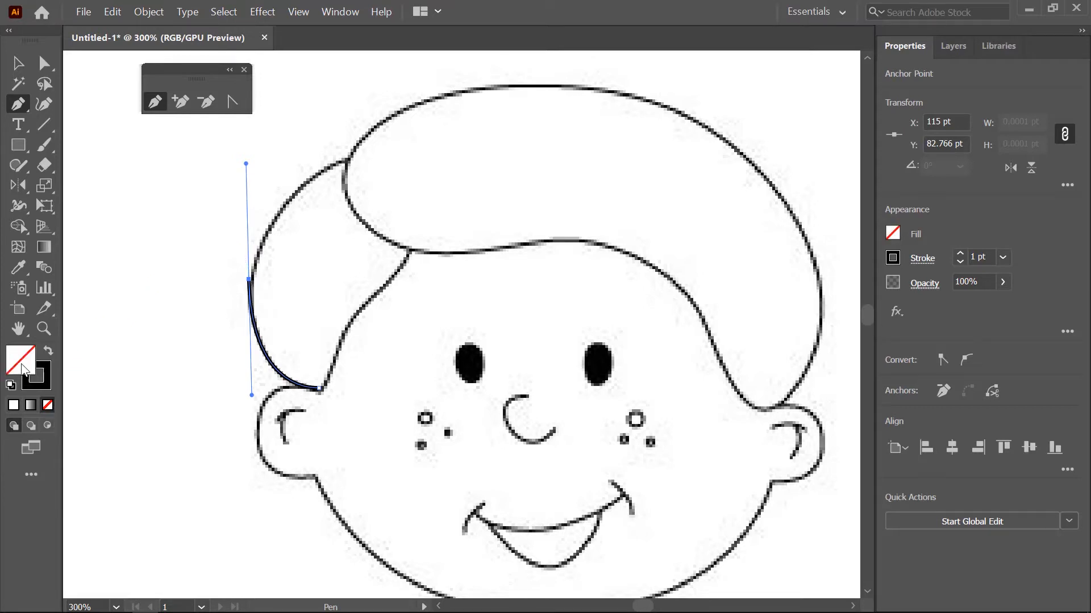
left_click(344, 161)
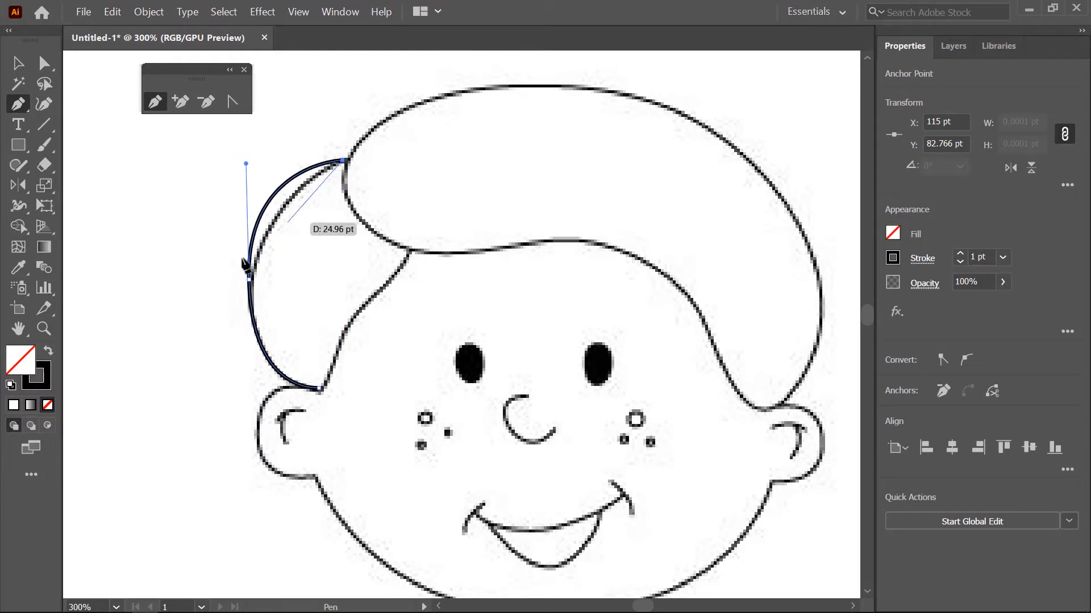
left_click(246, 164, "alt")
left_click_drag(246, 163, 254, 195)
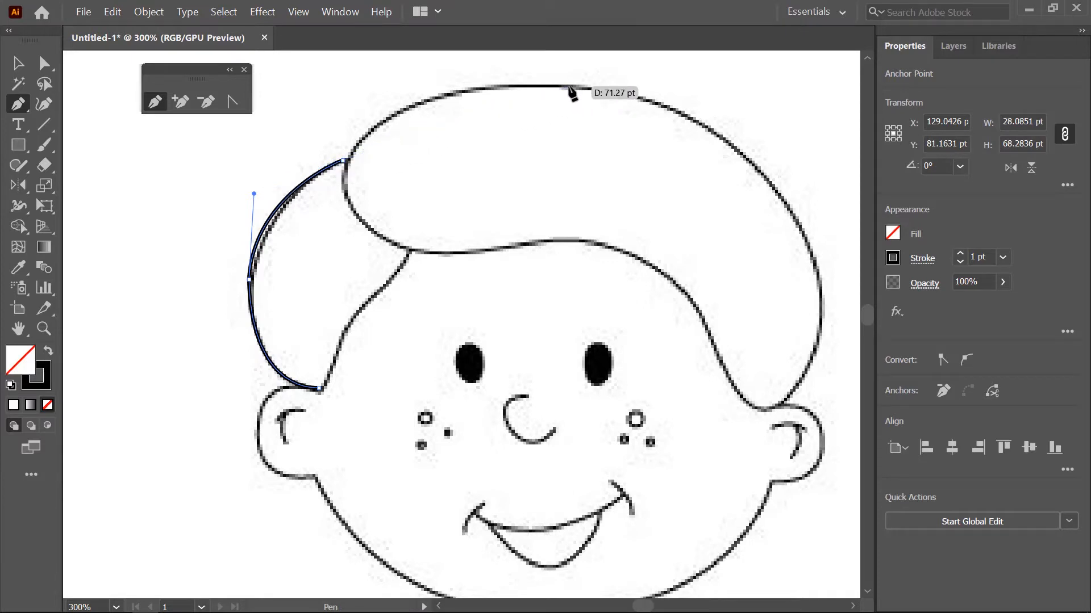
- Continue the path over the top of the hair, down its right side and around the tip at the right ear
left_click_drag(570, 87, 741, 101)
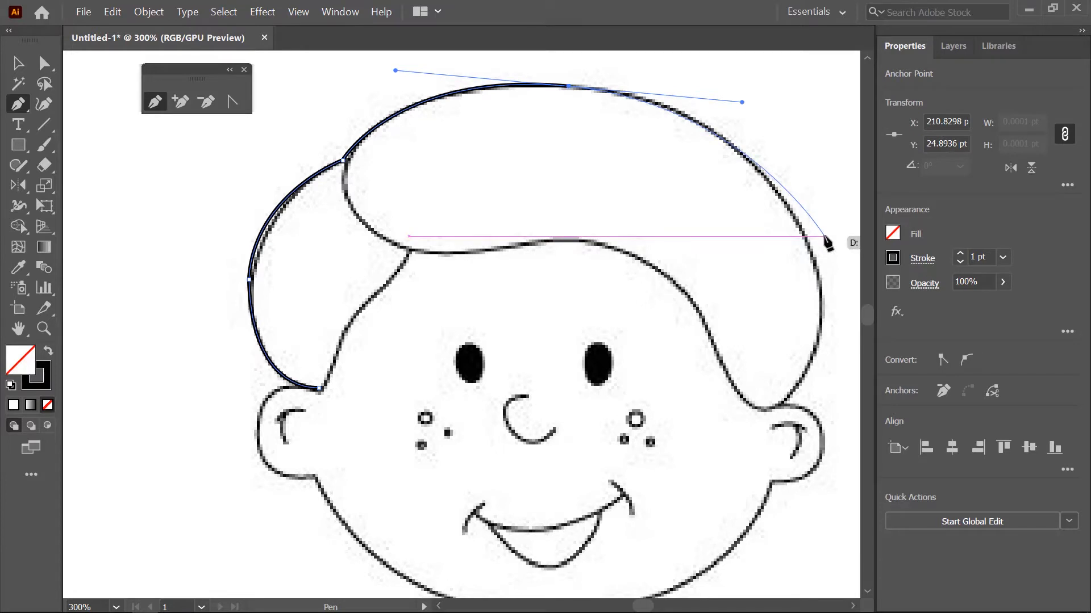
key("space")
left_click_drag(821, 237, 639, 297)
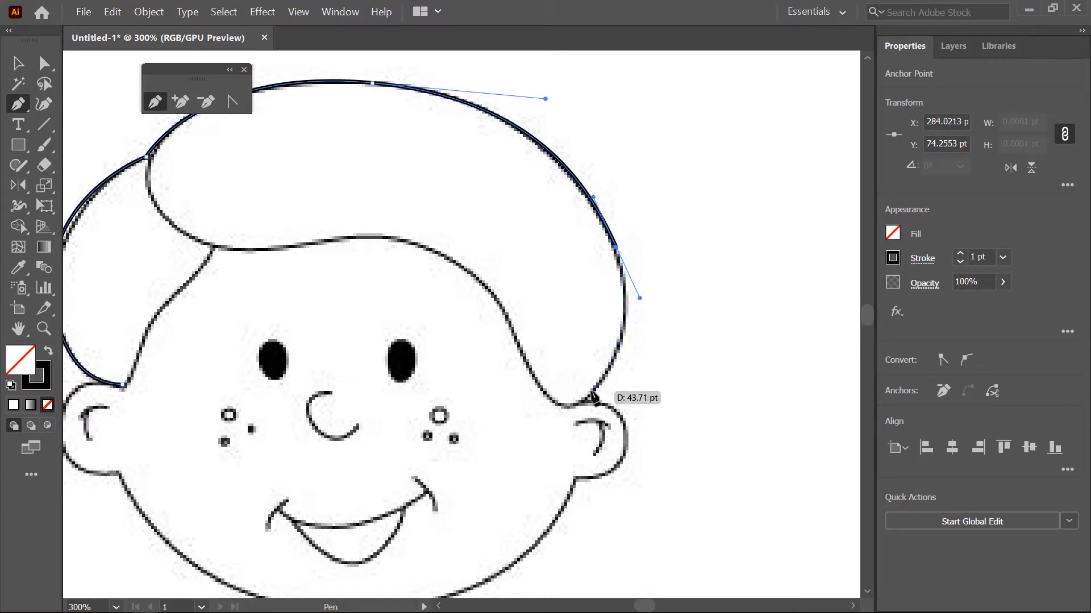
left_click_drag(591, 391, 505, 314)
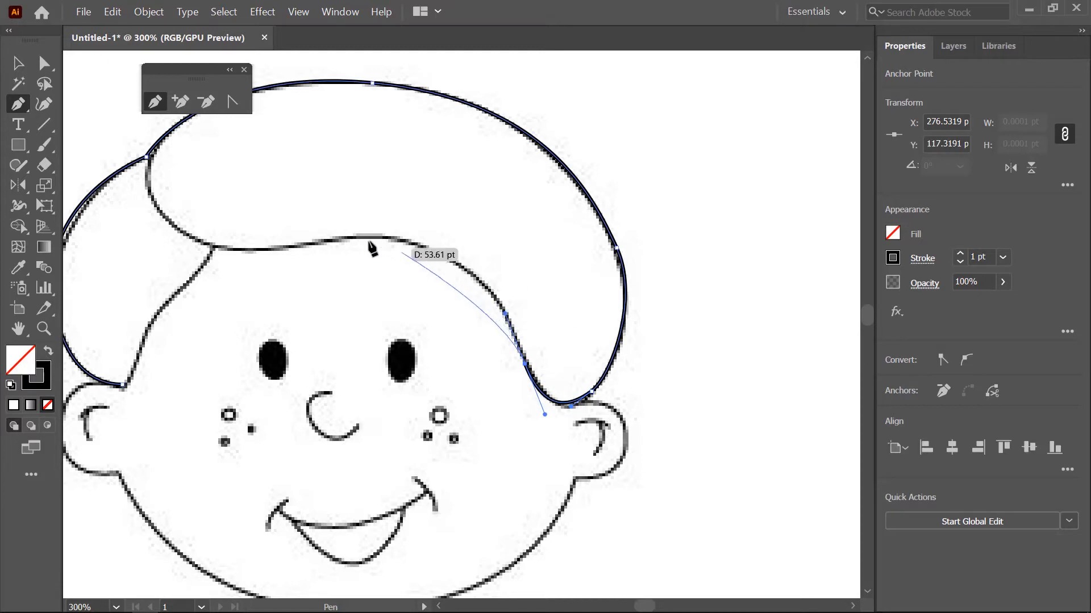
- Trace the fringe's lower edge to the parting and adjust the handles of its last segment to follow the sketch
left_click_drag(348, 239, 209, 264)
key("alt")
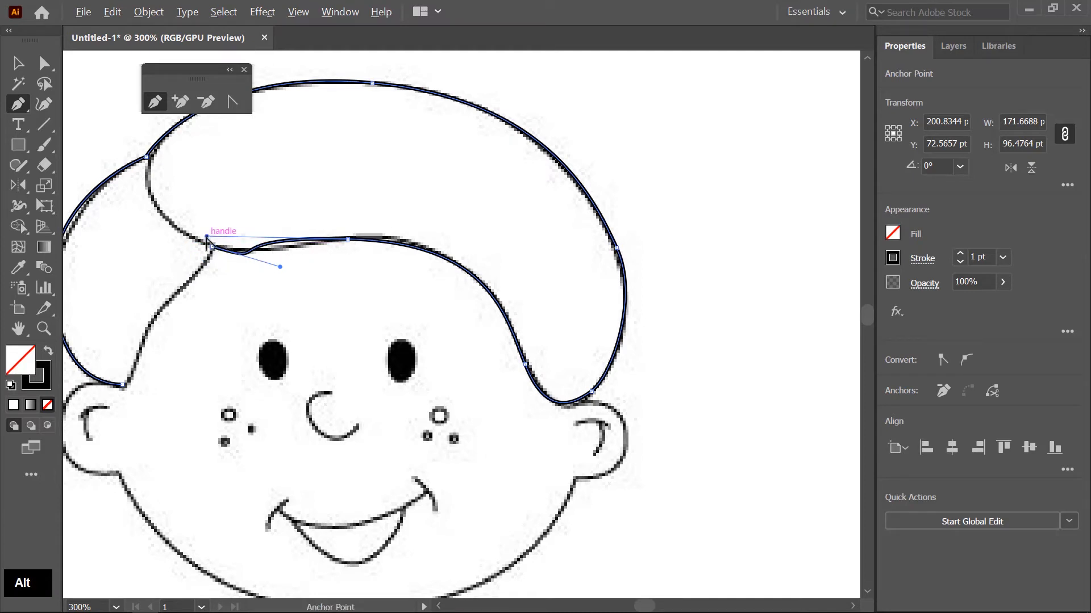
left_click_drag(206, 237, 277, 242)
left_click(279, 267, "alt")
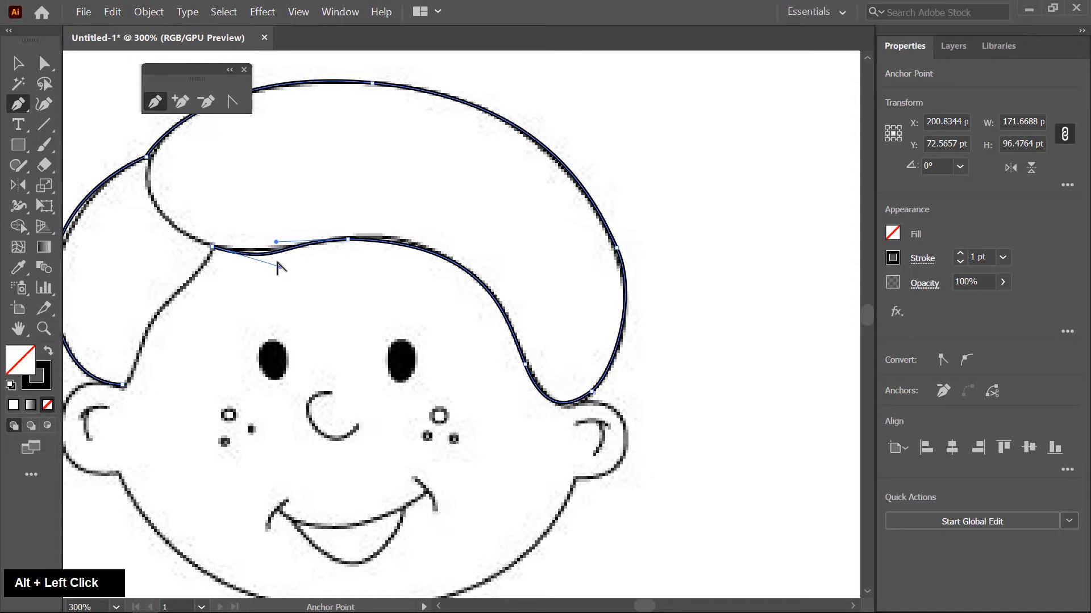
left_click_drag(280, 267, 279, 257)
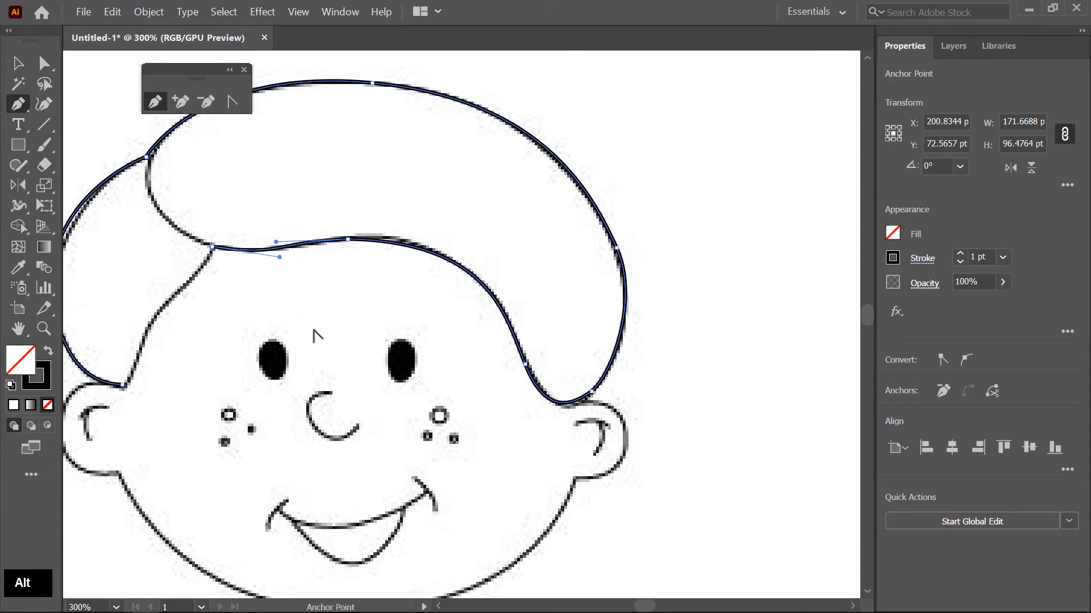
- Make the parting anchor a corner and trace the left inner hairline down to the starting anchor, closing the hair outline
left_click(211, 247)
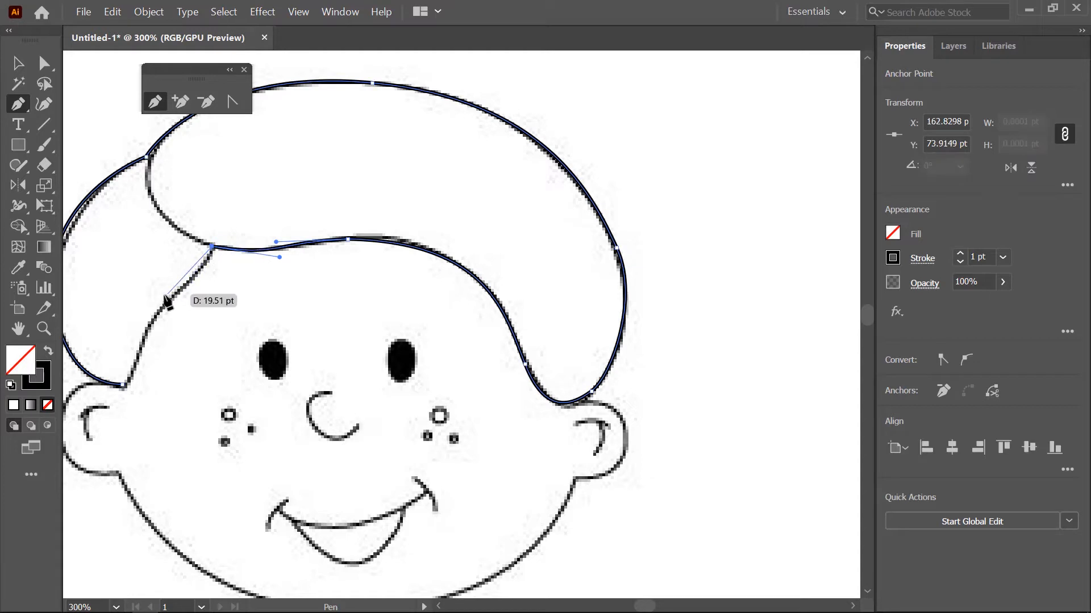
left_click_drag(174, 295, 159, 304)
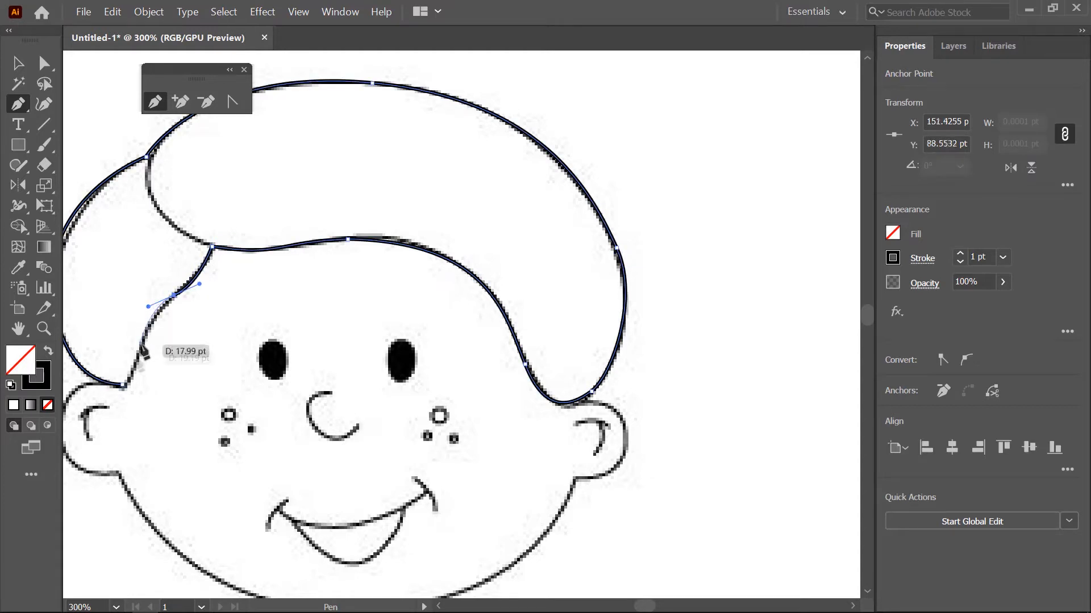
left_click(124, 388)
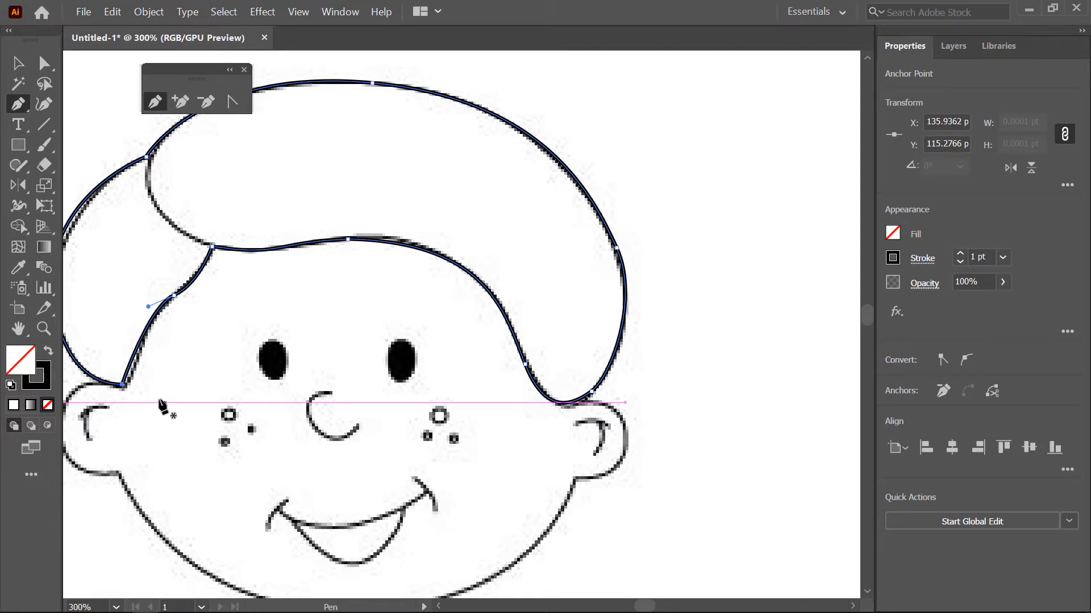
- Add an anchor near the lower end of the left inner hairline and shift it and the ear corner onto the sketched line
left_click_drag(151, 373, 307, 376)
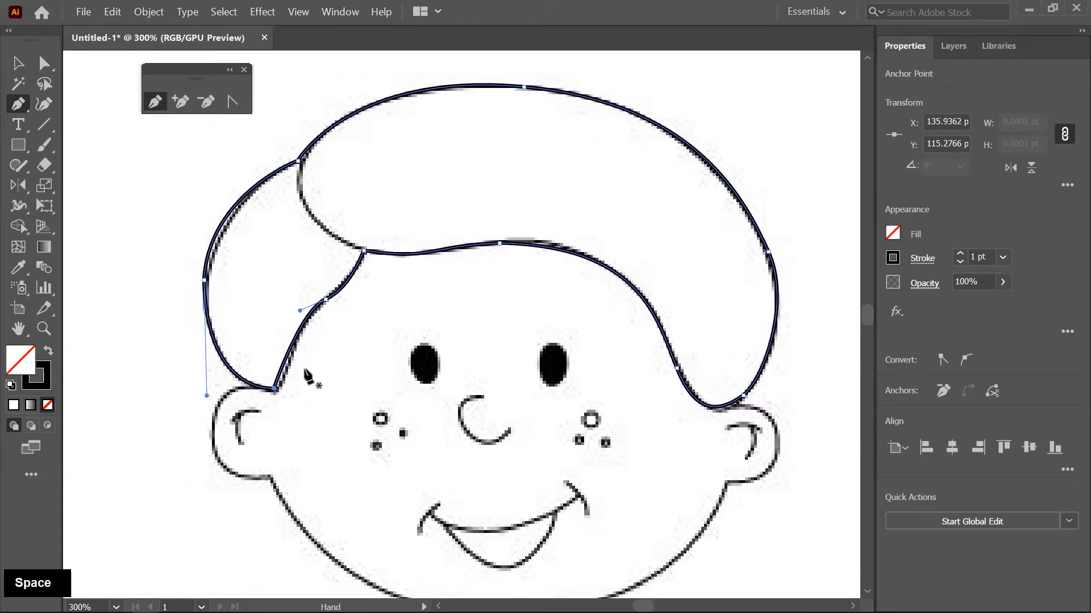
scroll(307, 375, "up", 4)
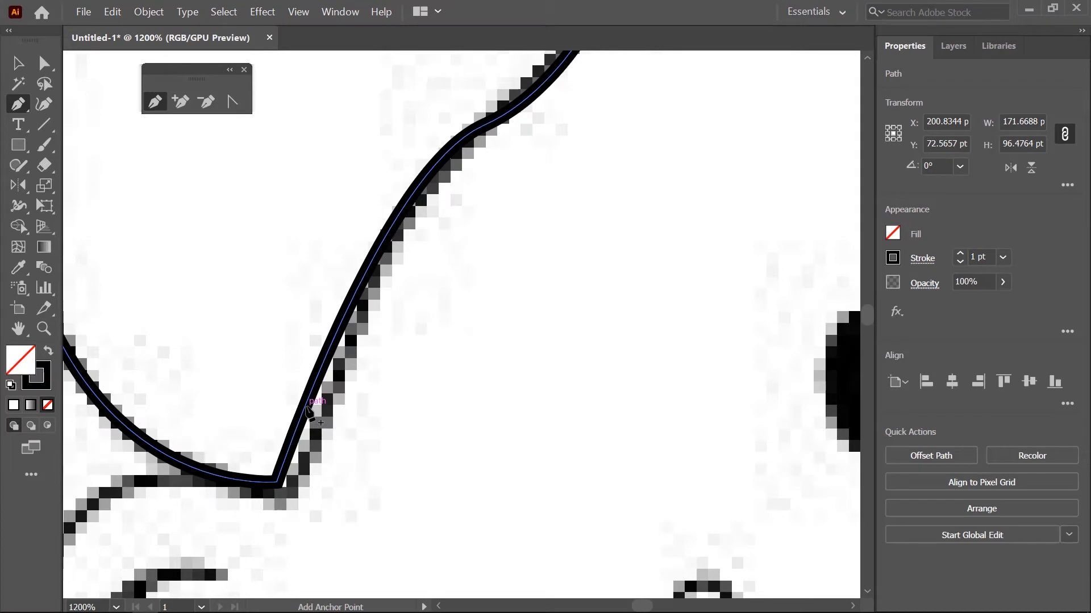
left_click(306, 406)
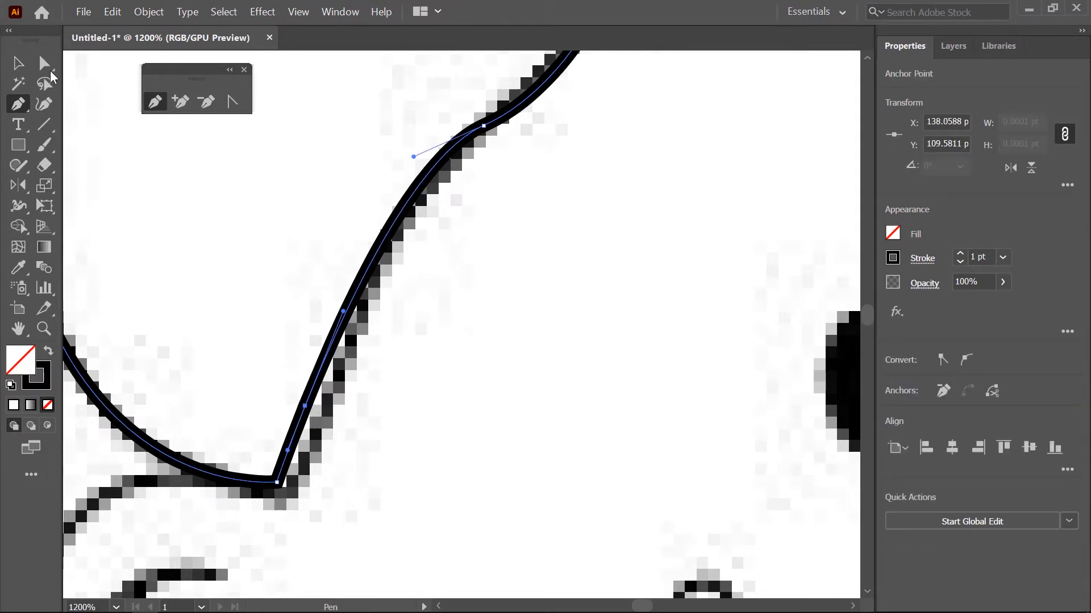
left_click(49, 69)
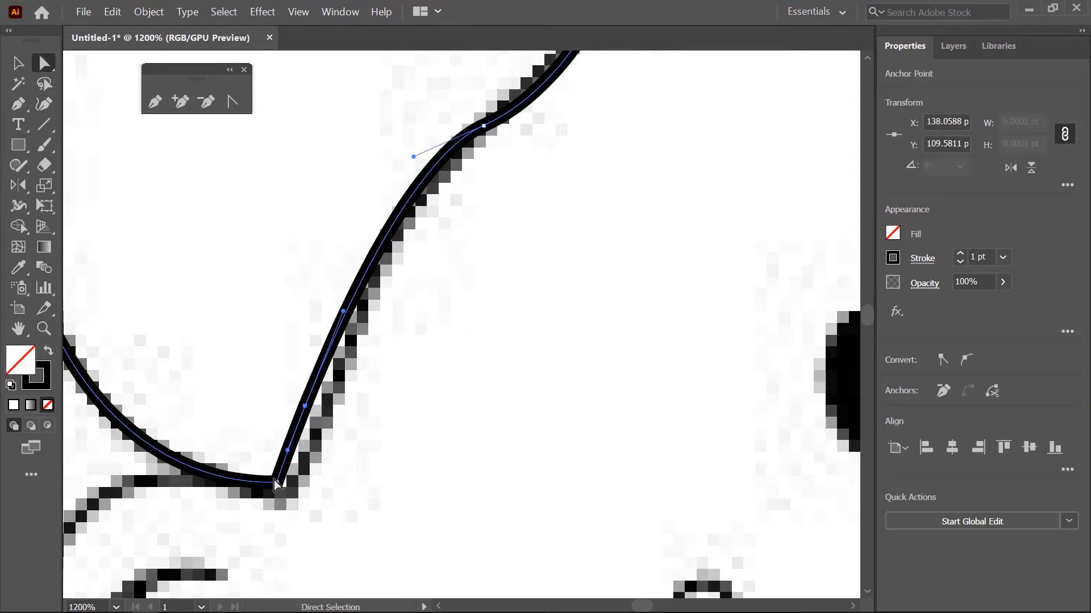
left_click_drag(275, 482, 288, 485)
left_click_drag(307, 409, 316, 409)
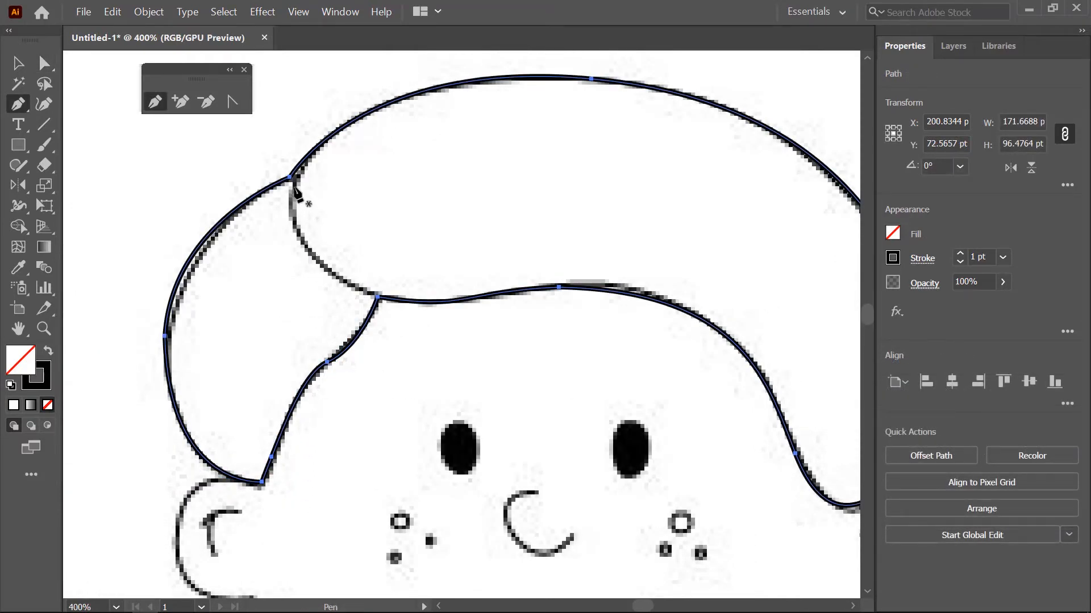
- Draw a separate open curve along the fringe's left edge, from the top junction down to the parting, and end the path
left_click(292, 186)
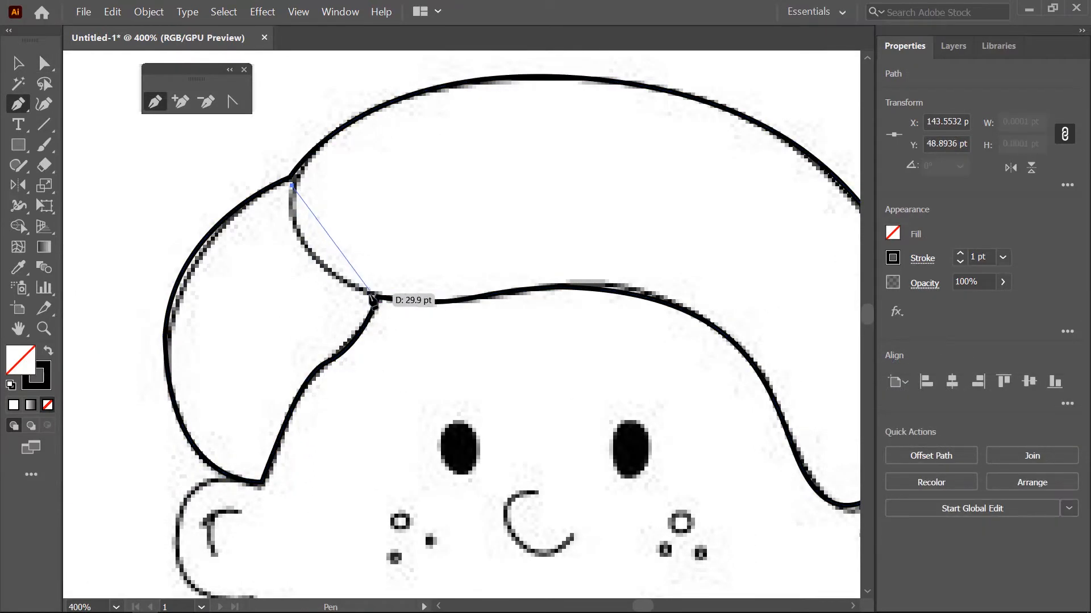
left_click_drag(370, 295, 467, 335)
key("Escape")
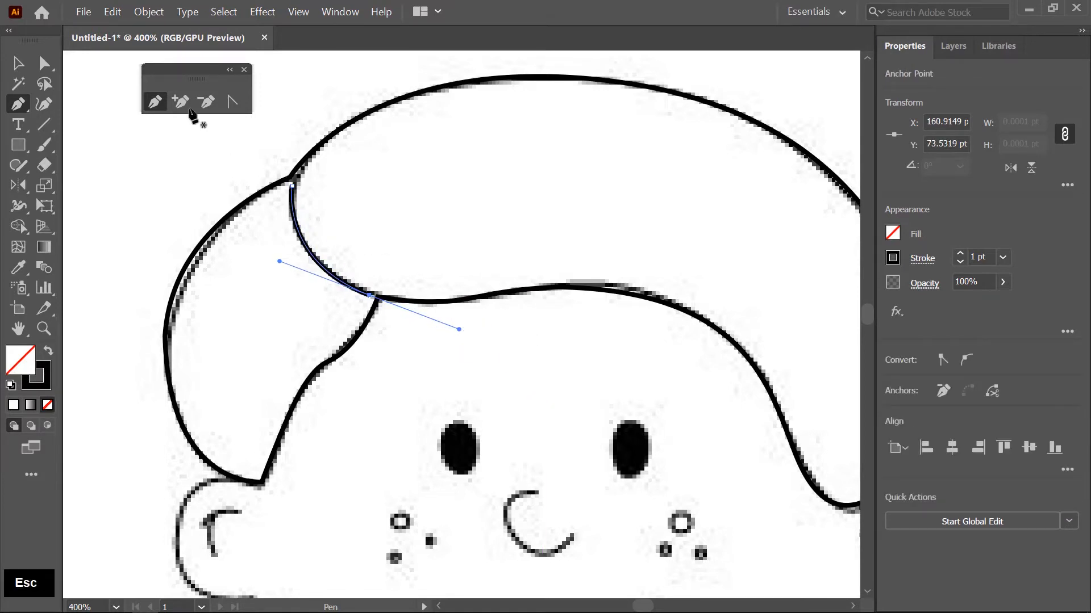
- Move the end anchors of the fringe's left-edge curve onto the hair outline at the top junction and the parting, and deselect
left_click(50, 66)
scroll(296, 167, "up", 4, "alt")
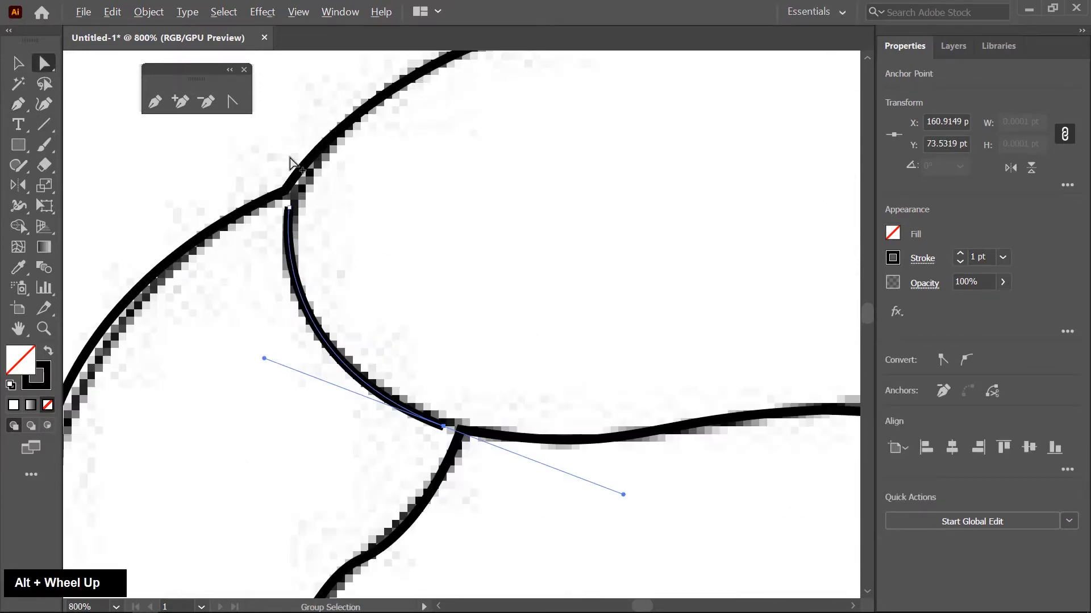
left_click_drag(284, 244, 276, 209)
scroll(438, 423, "down", 2, "alt")
scroll(414, 406, "up", 3, "alt")
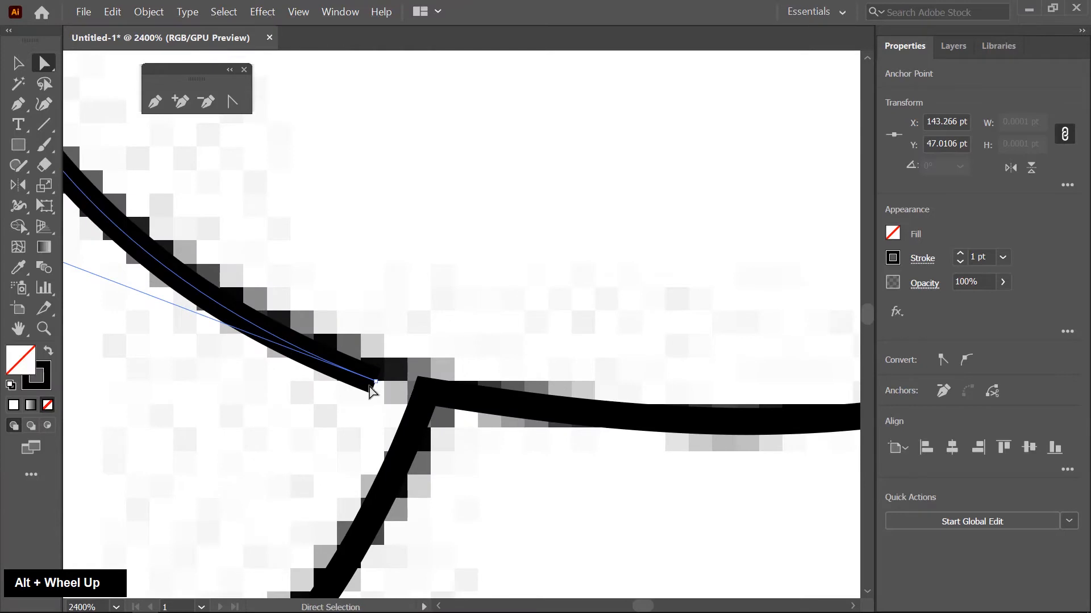
left_click_drag(370, 389, 423, 396)
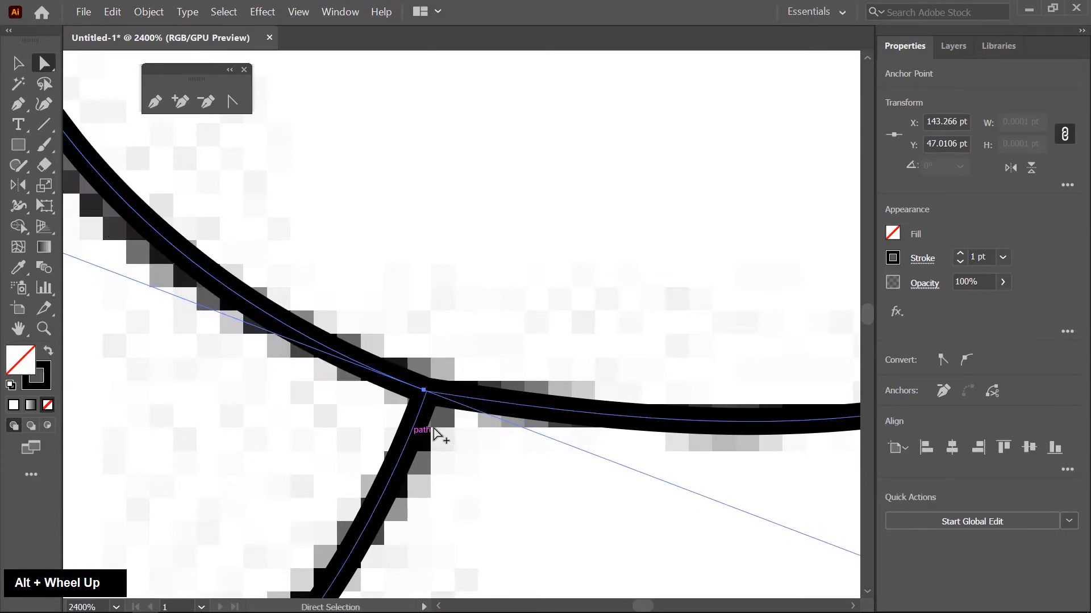
scroll(435, 433, "down", 5, "alt")
left_click(469, 273)
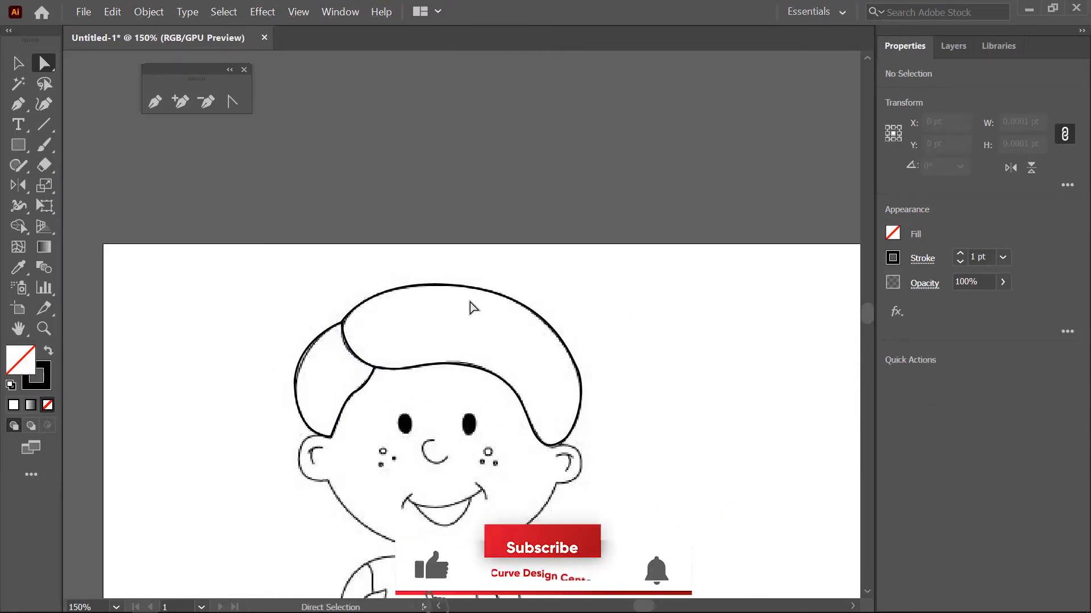
- Fill the closed hair outline with black
key("v")
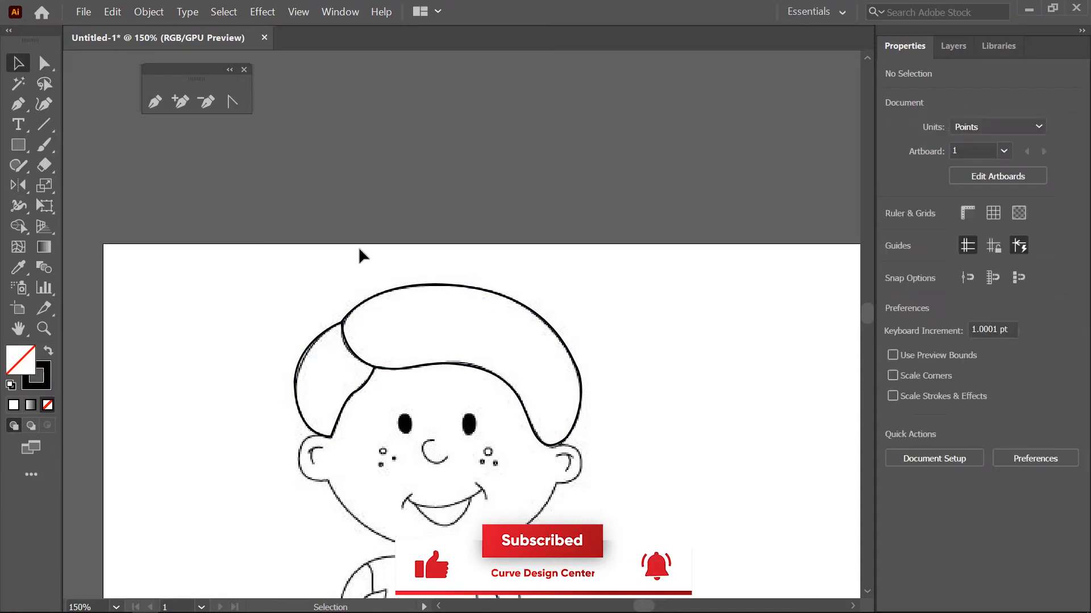
left_click(407, 287)
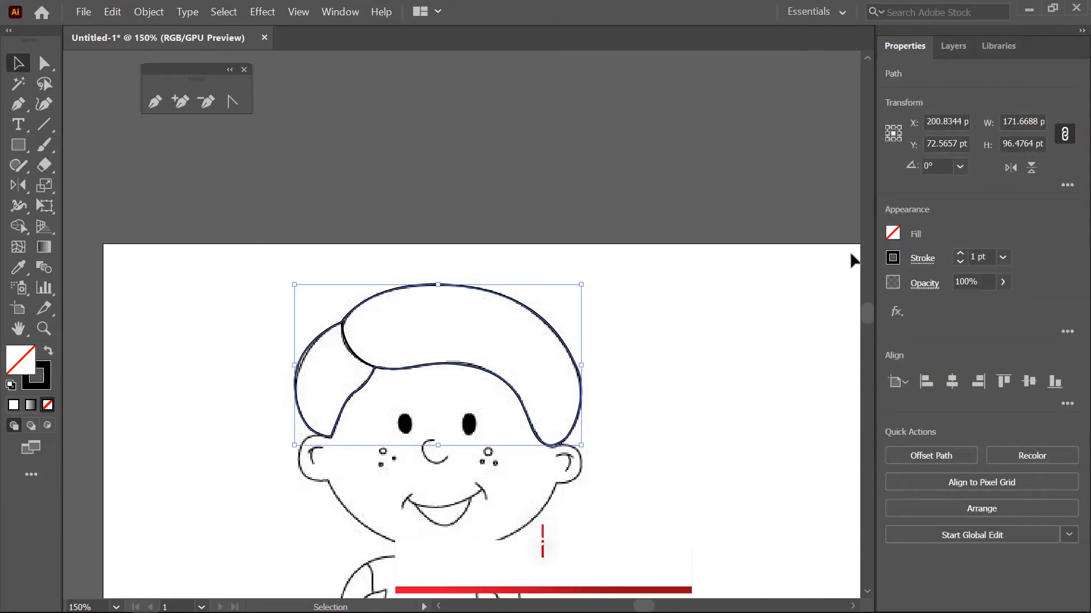
left_click(890, 234)
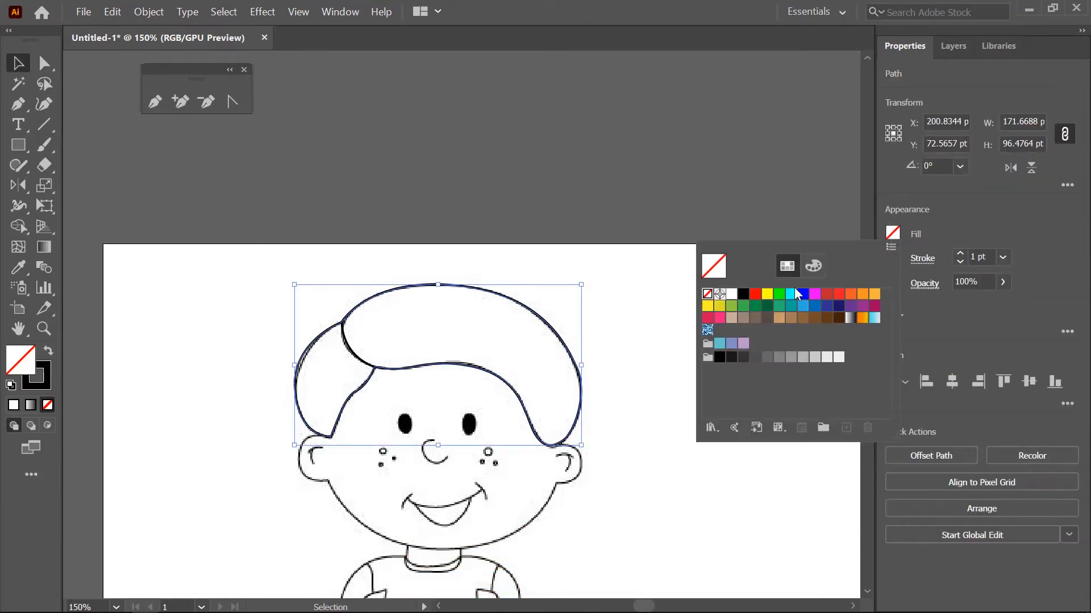
left_click(743, 295)
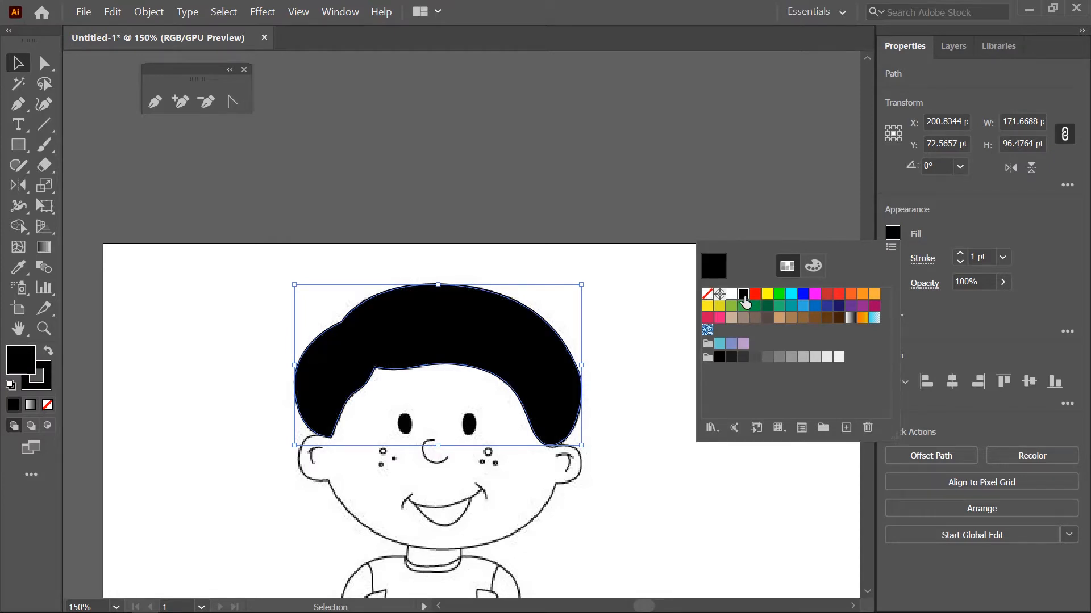
left_click(382, 221)
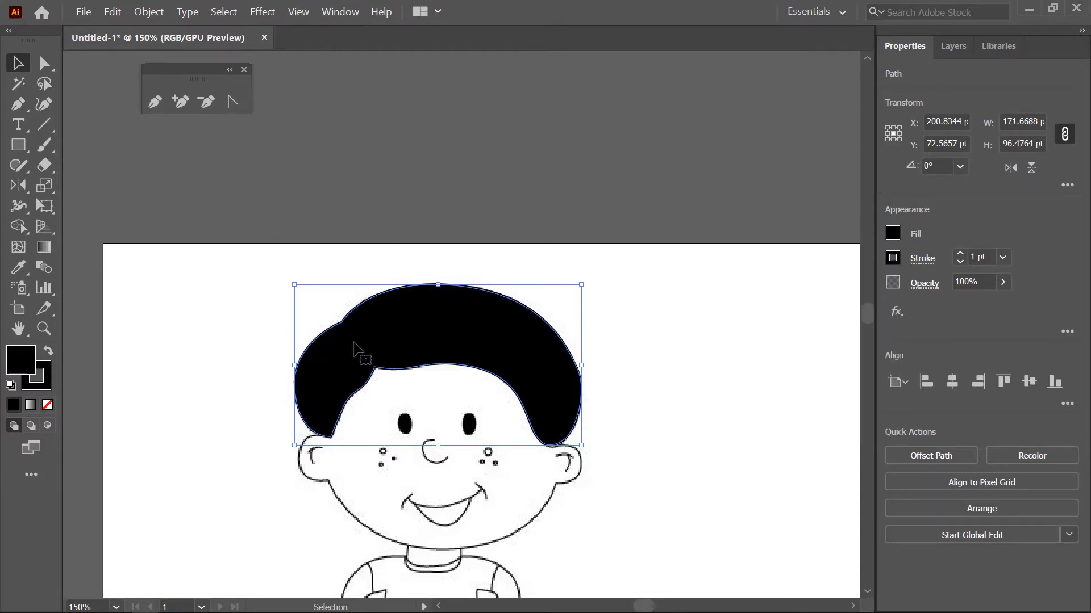
- Change the stroke colour of the fringe's left-edge curve to dark gray, keeping it without a fill
left_click(351, 347)
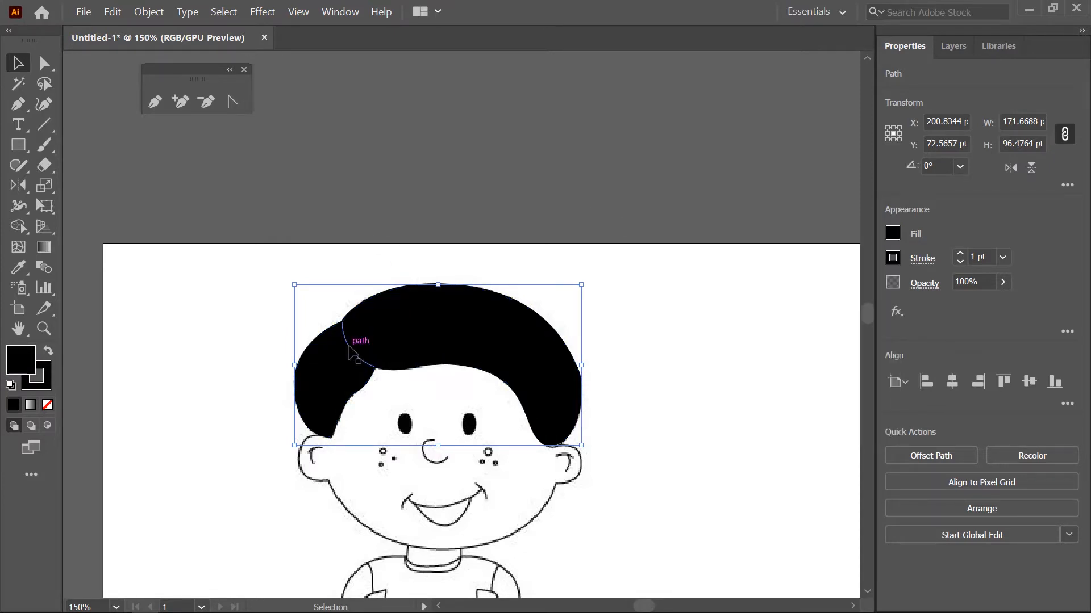
left_click(892, 237)
left_click(958, 215)
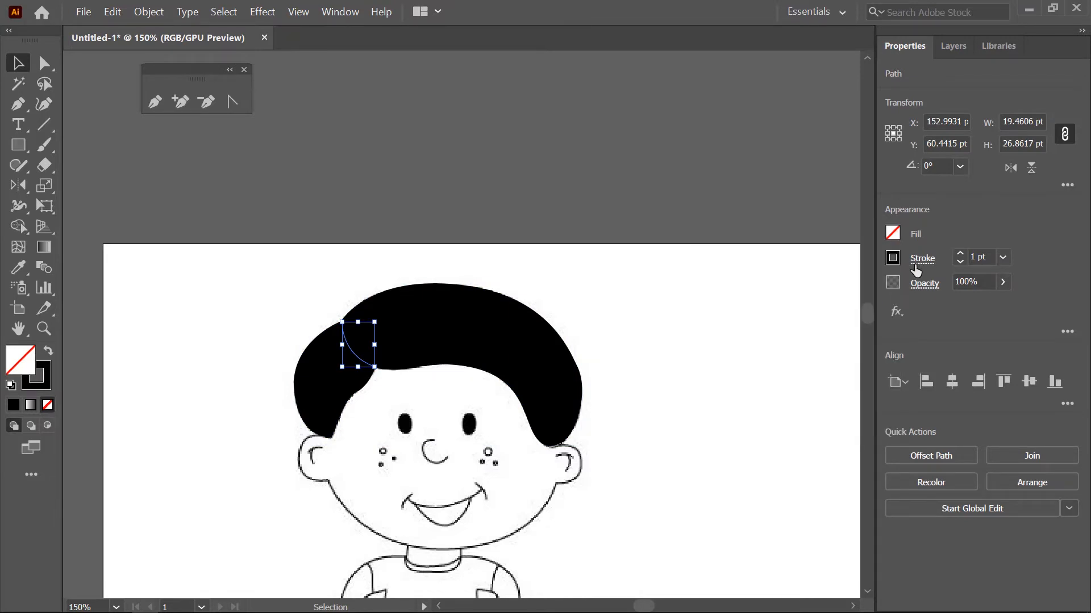
left_click(893, 258)
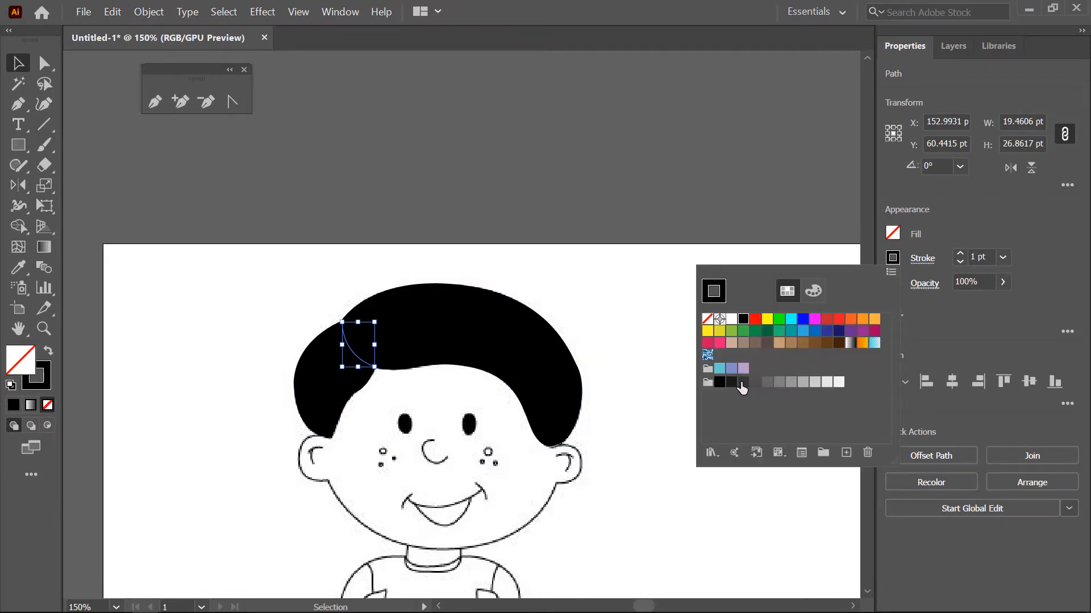
left_click(743, 384)
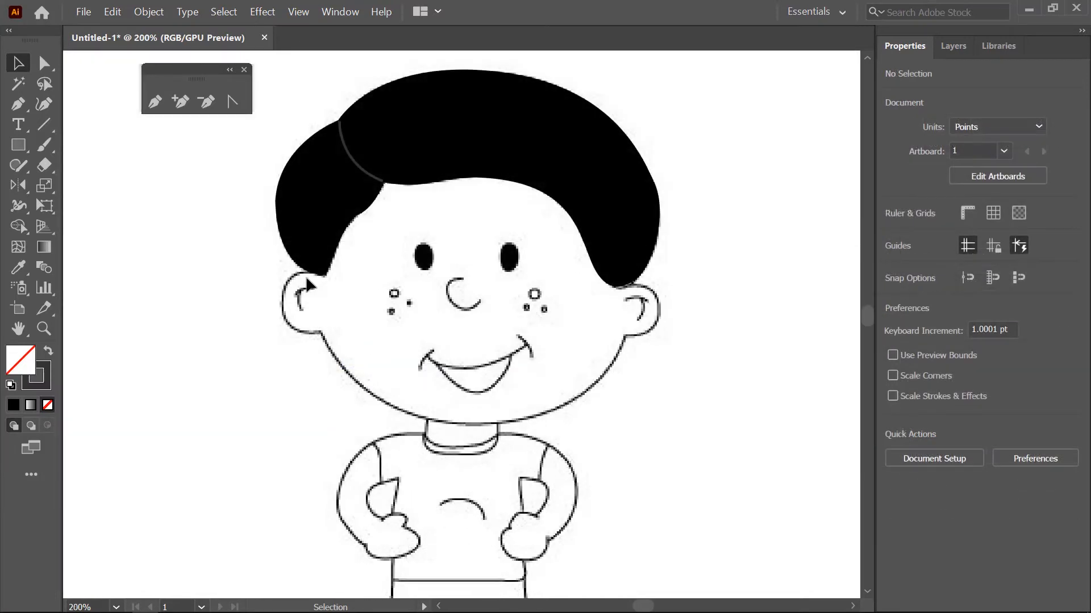
- Trace the jawline with the Pen tool from the left ear's lower corner through the chin to the right ear's lower corner
left_click(156, 103)
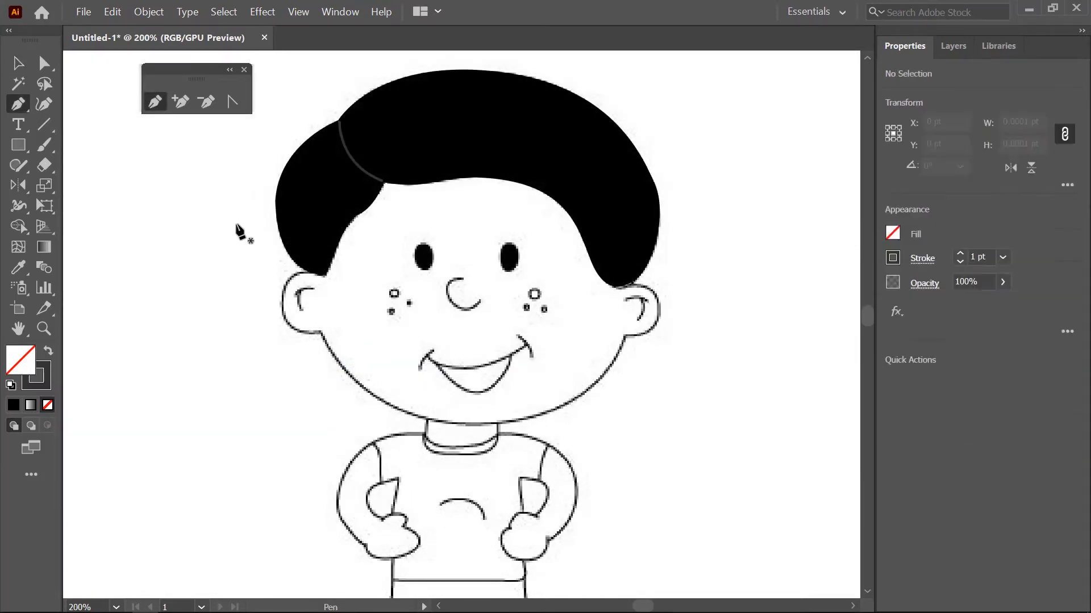
left_click(318, 331)
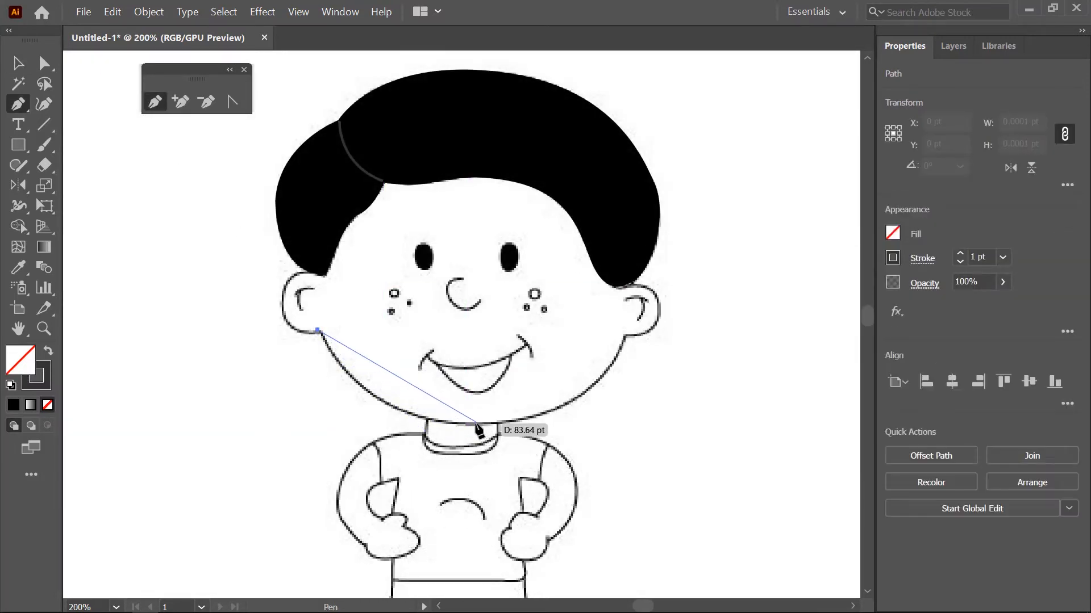
left_click_drag(475, 424, 578, 413)
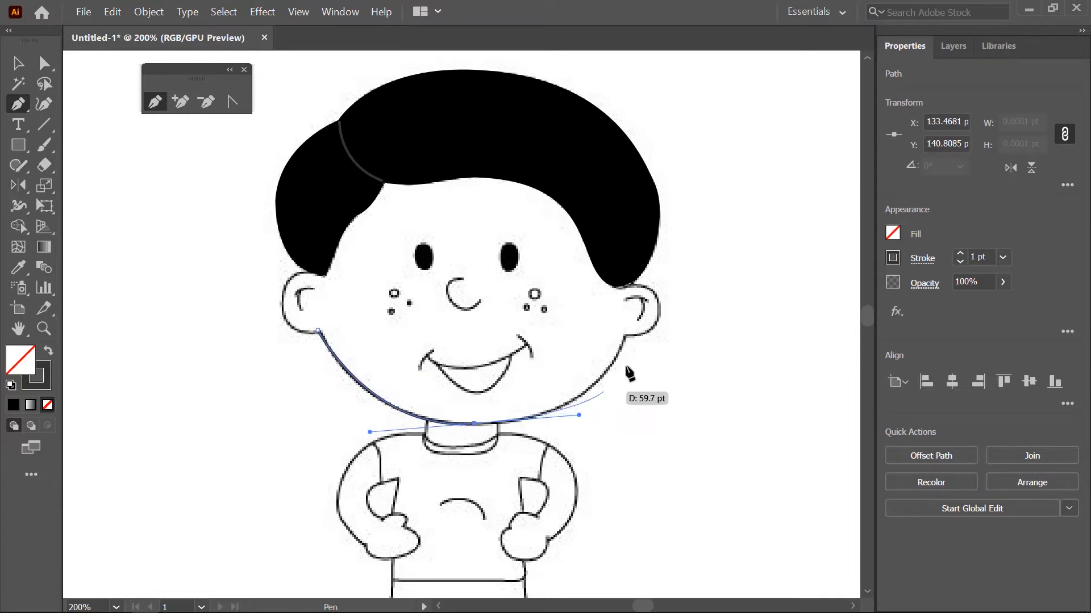
left_click_drag(626, 337, 643, 299)
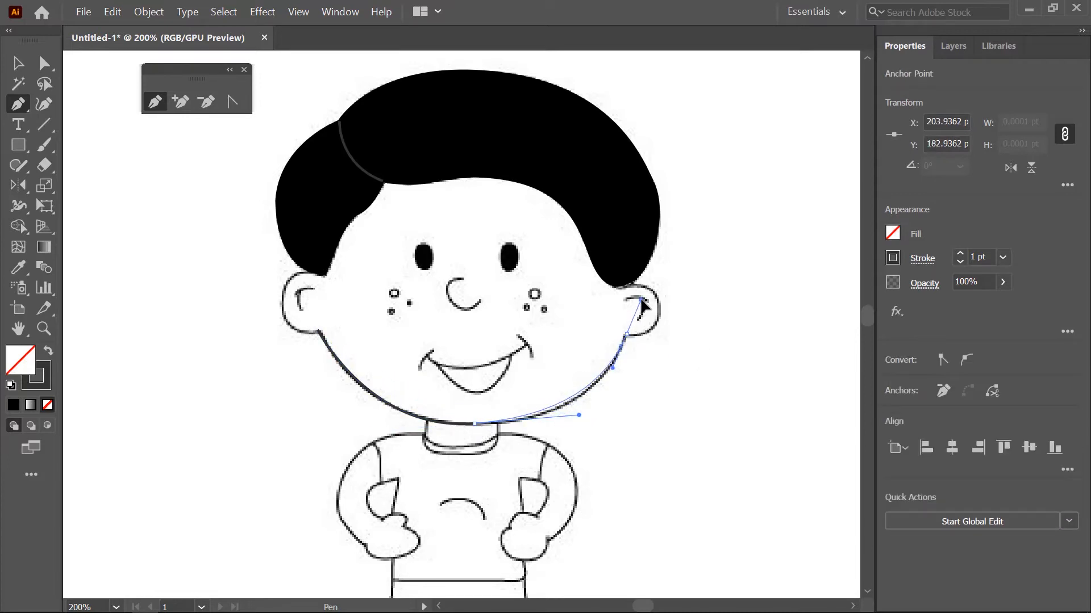
- Make the jaw's end anchor a corner and trace the right ear's outer edge up to the hair
key("ctrl+plus")
key("ctrl+plus")
key("ctrl+plus")
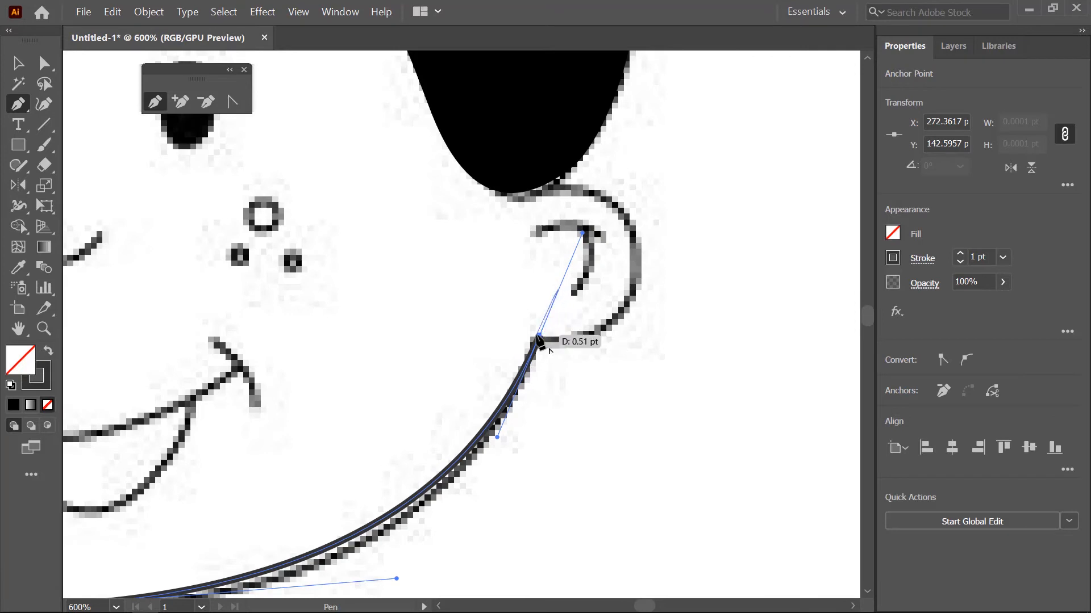
left_click_drag(539, 339, 539, 341)
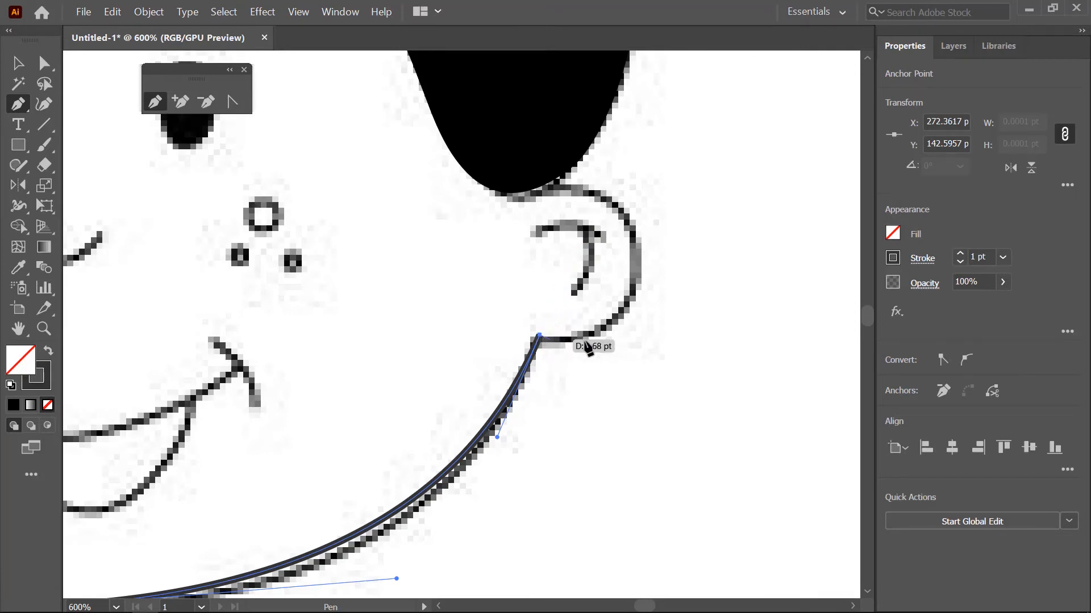
left_click_drag(627, 304, 650, 238)
left_click_drag(557, 186, 539, 189)
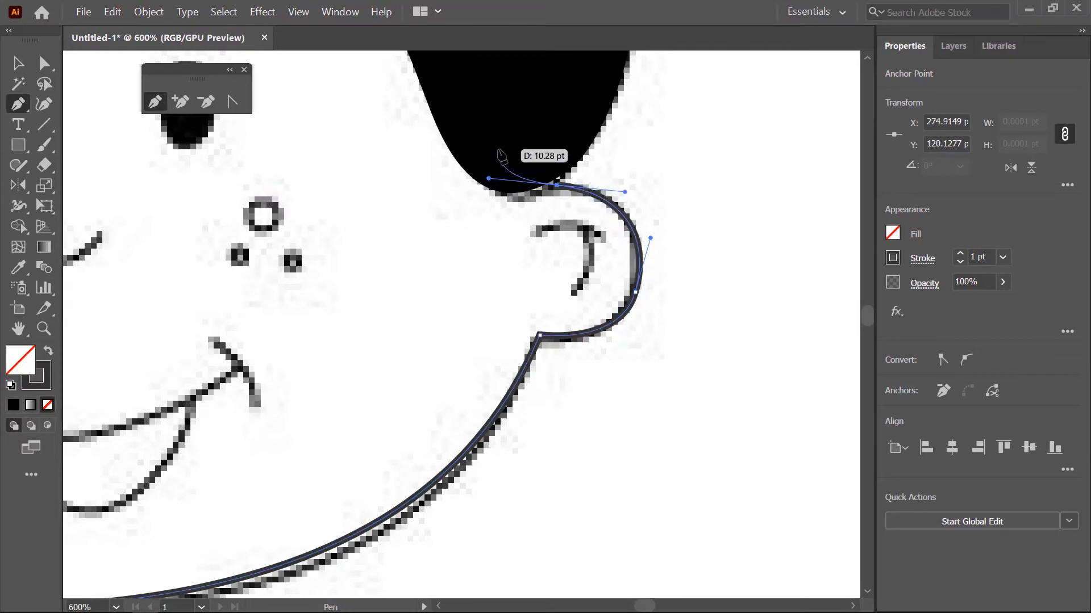
- Continue the face path with anchors inside the right side of the hair and across the fringe above the forehead
key("space")
left_click_drag(531, 138, 725, 334)
left_click(664, 246)
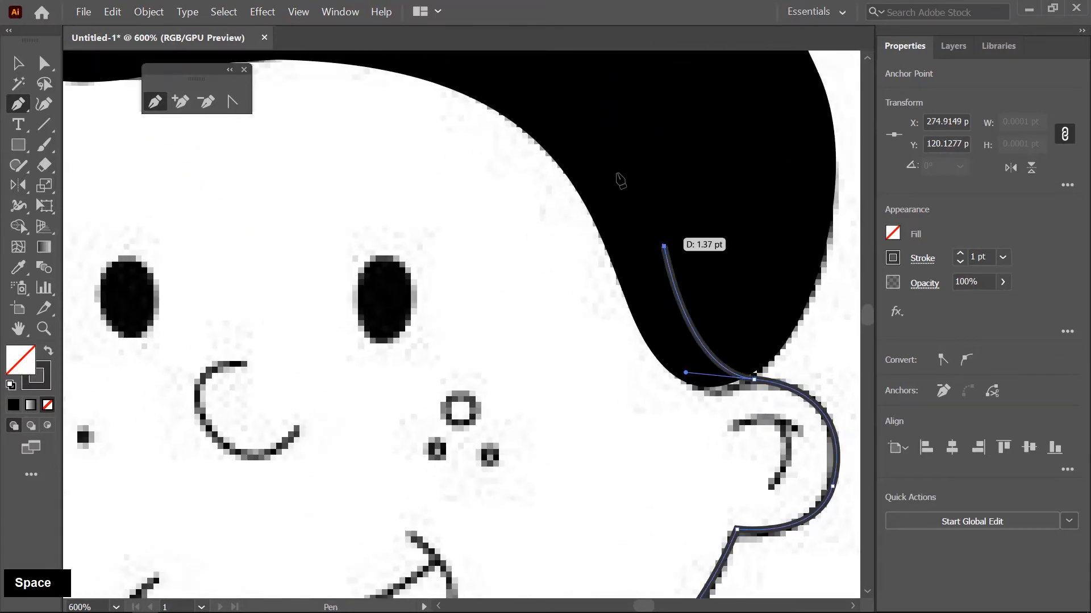
key("space")
left_click_drag(584, 143, 796, 310)
left_click(698, 189)
key("space")
left_click_drag(453, 149, 658, 187)
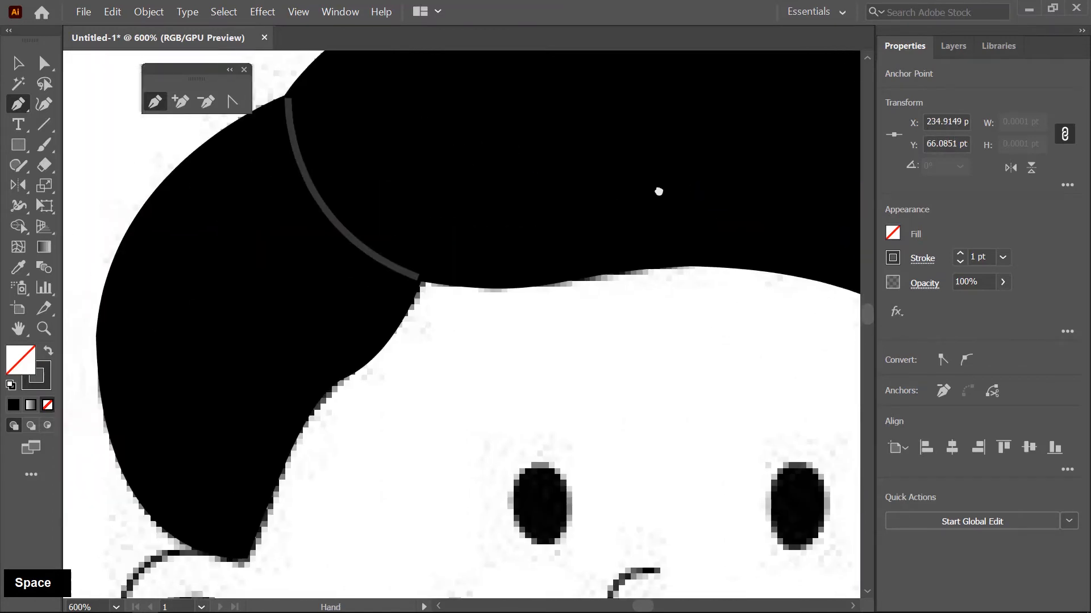
left_click_drag(422, 250, 536, 186)
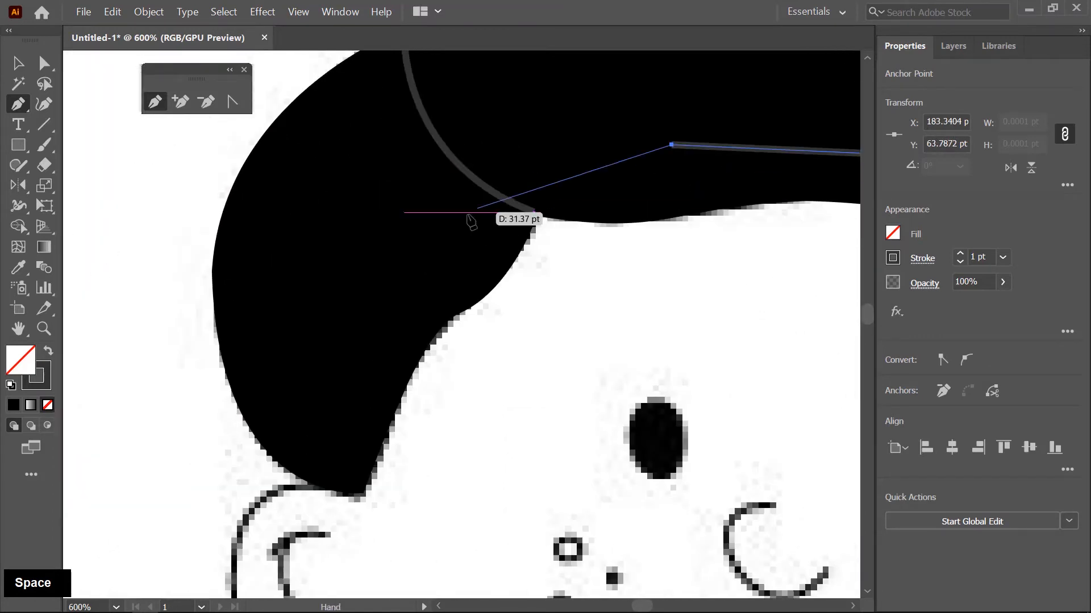
- Extend the face path down inside the left side of the hair to the left ear's upper corner
left_click(467, 212)
key("space")
left_click_drag(426, 335, 446, 234)
left_click(405, 299)
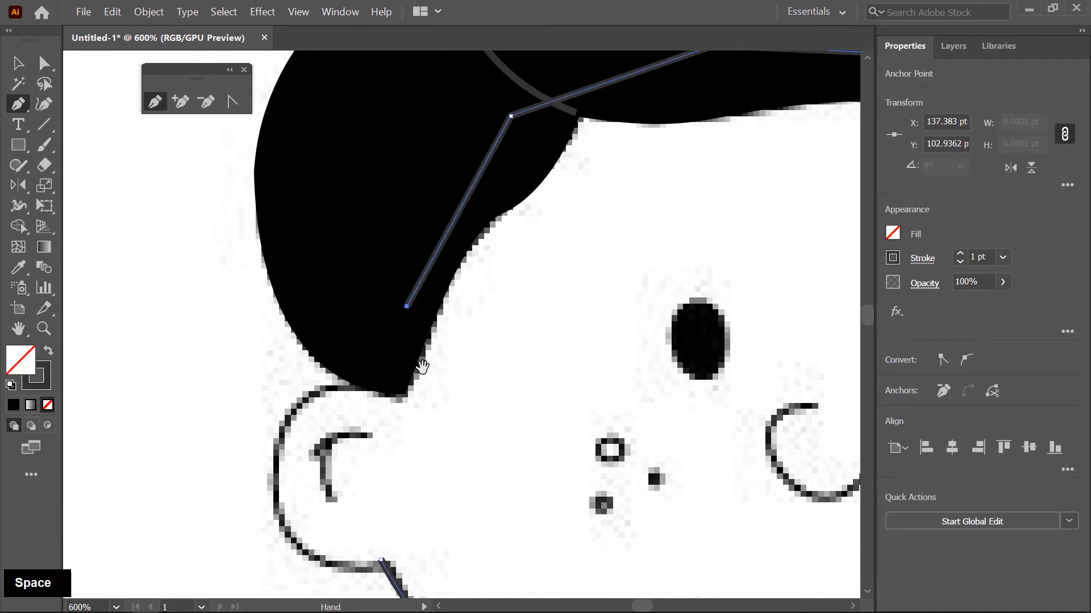
key("space")
left_click_drag(405, 299, 430, 214)
left_click(413, 303)
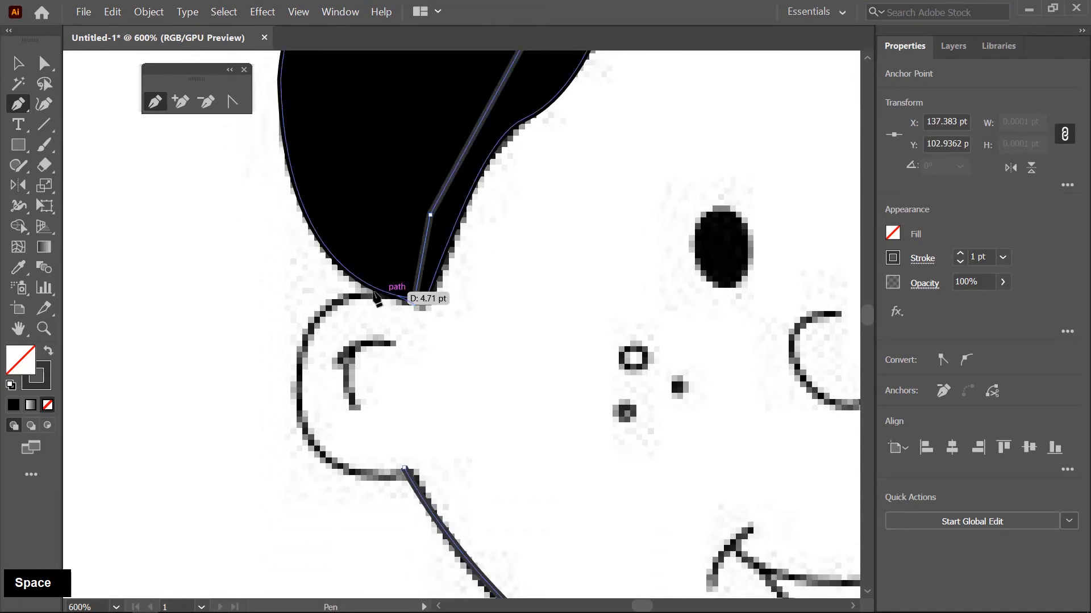
- Trace the left ear down to the starting anchor to close the face path, and shorten the last curve's handle to fit the sketch
left_click_drag(309, 325, 279, 380)
key("space")
left_click_drag(353, 458, 391, 366)
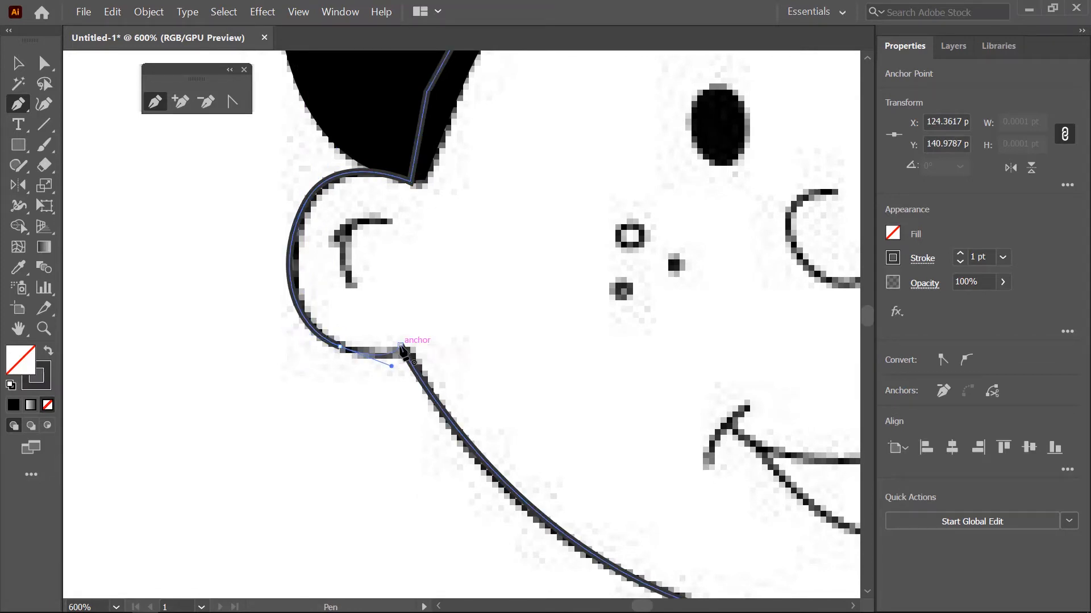
left_click(401, 346)
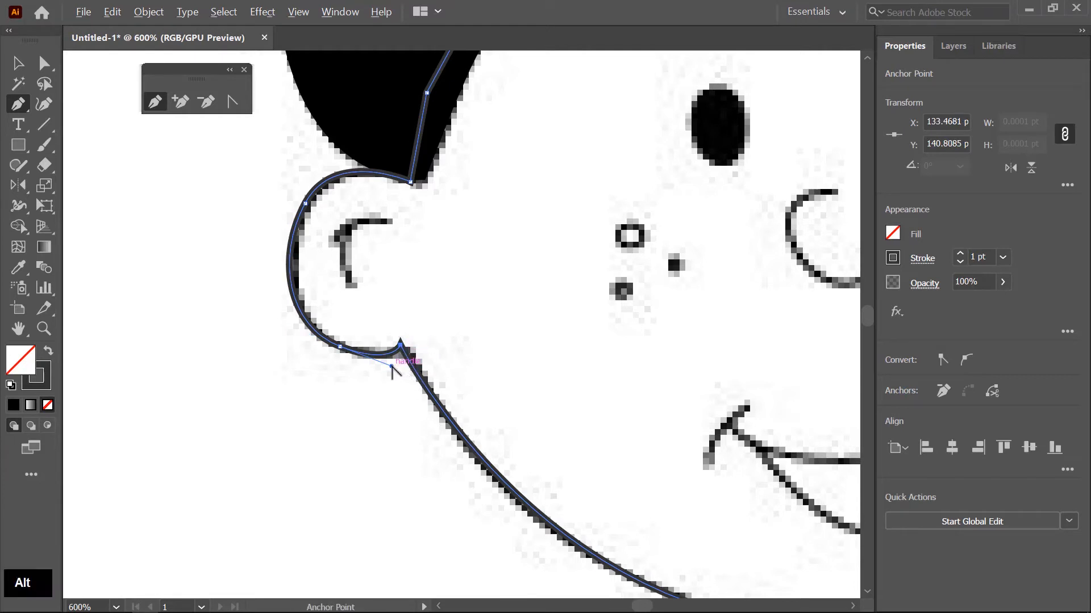
left_click_drag(391, 367, 378, 363)
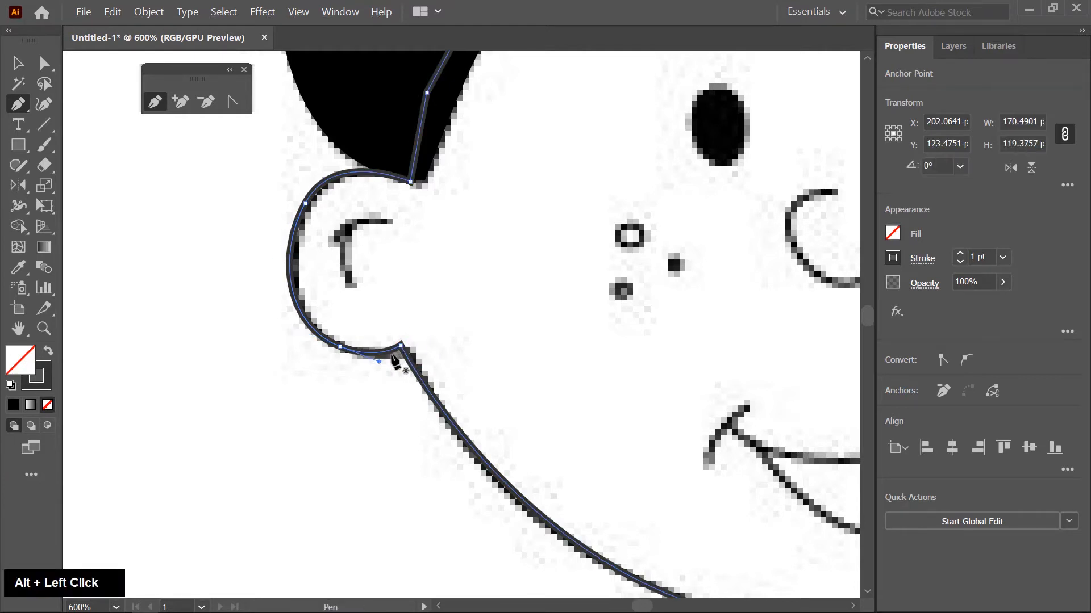
- Fill the closed face path with the light brown skin-tone swatch
left_click(892, 234)
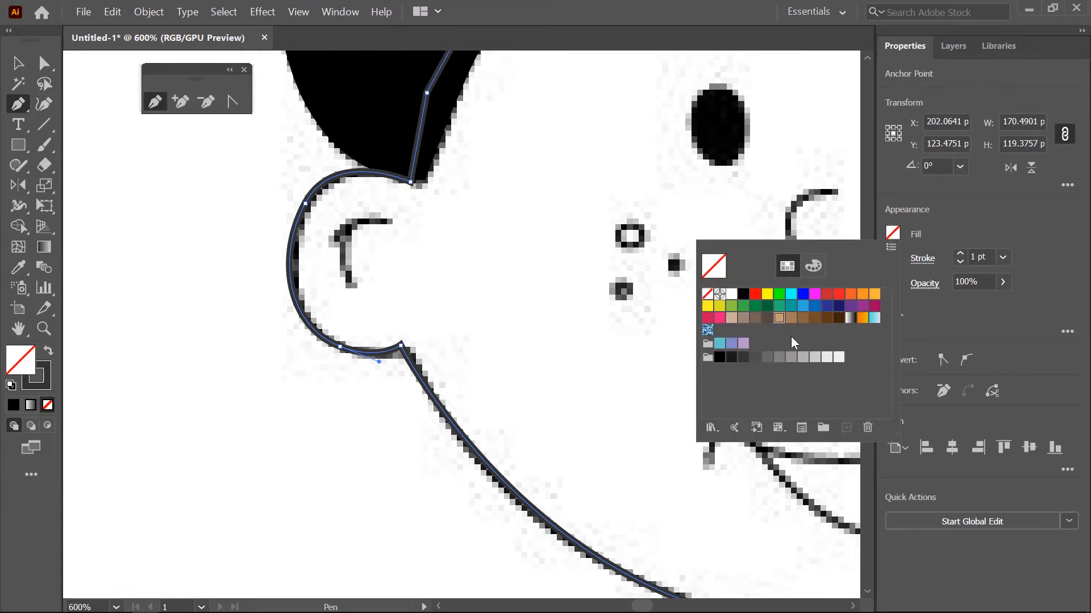
left_click(780, 318)
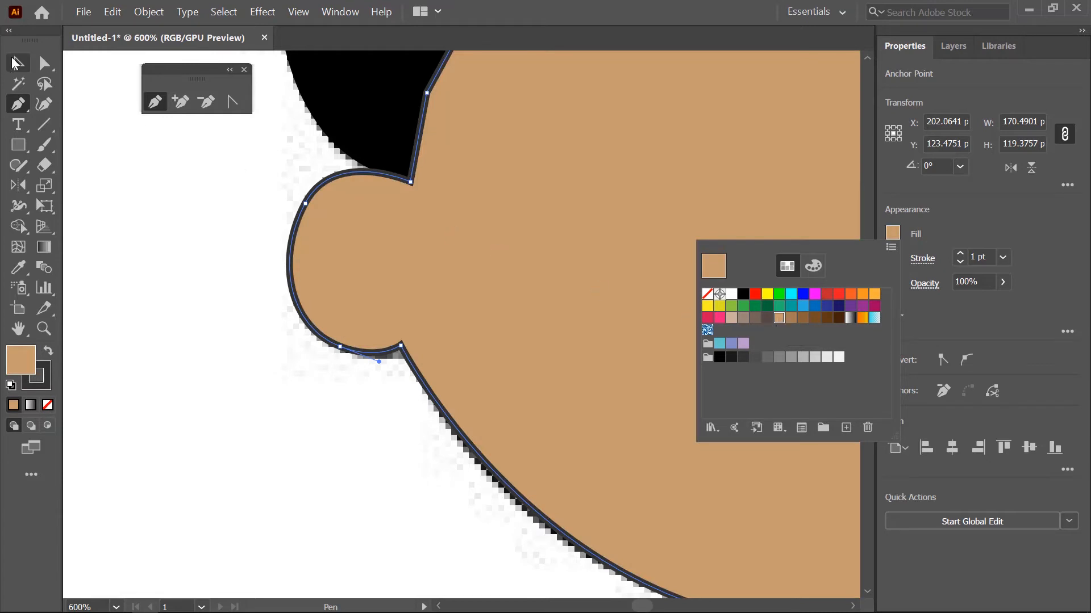
left_click(16, 62)
scroll(281, 349, "down", 4, "alt")
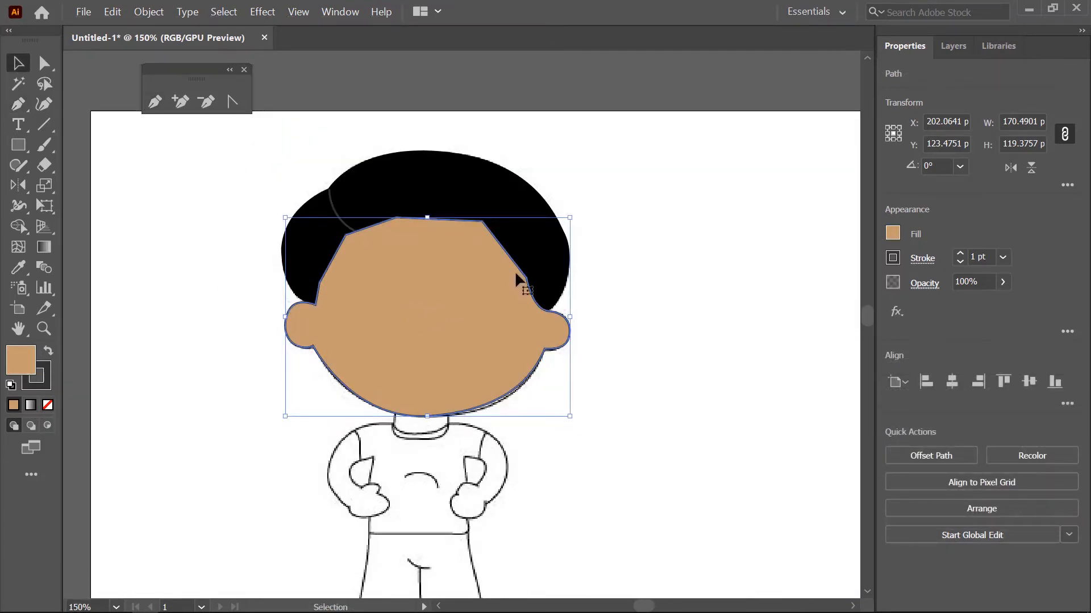
- Move the face path below both hair paths in the layer order, directly above the sketch image
left_click(958, 51)
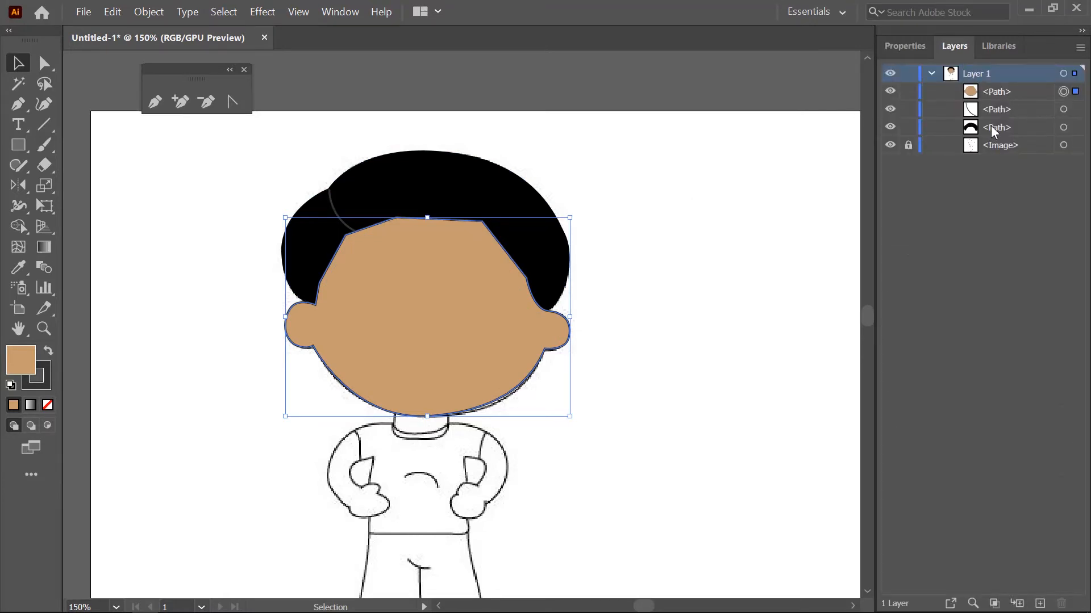
left_click(1009, 94)
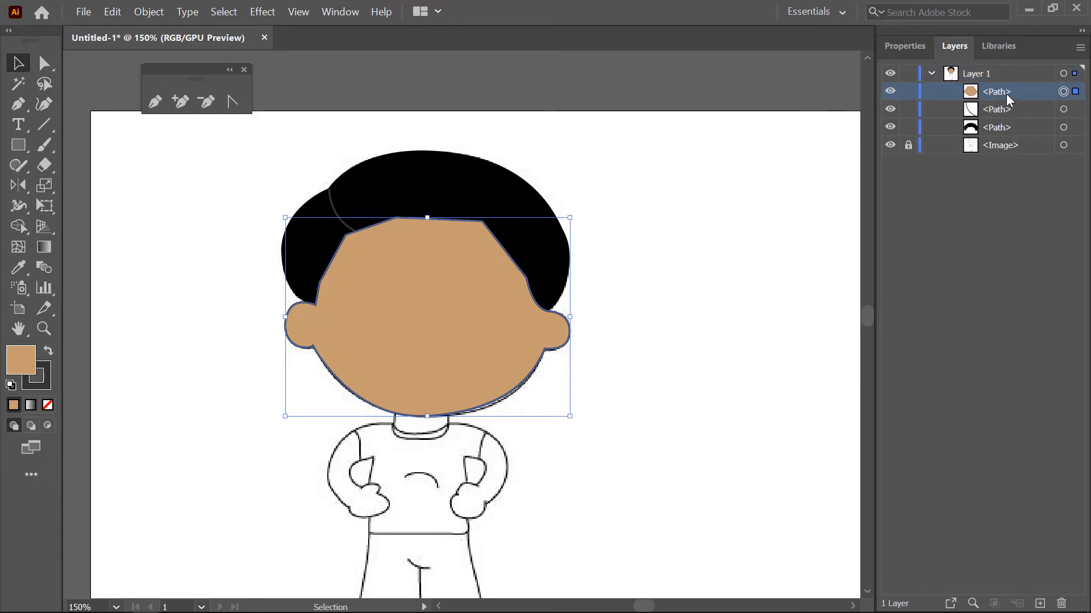
left_click_drag(1004, 92, 1002, 140)
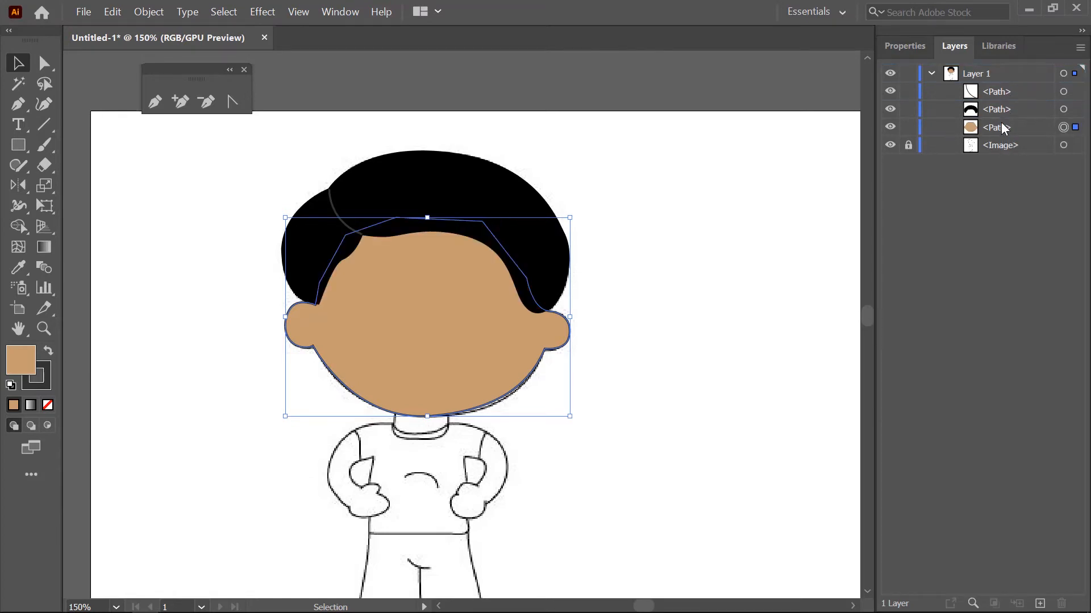
- Send the face path backward one level, behind the locked sketch image
left_click(998, 128)
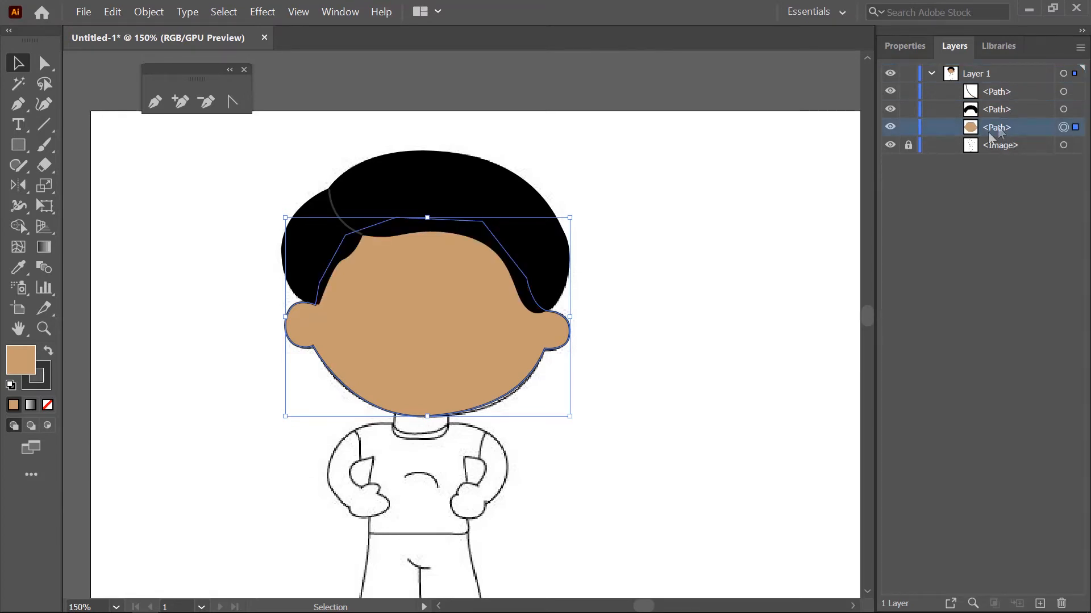
key("ctrl")
key("ctrl+bracketleft")
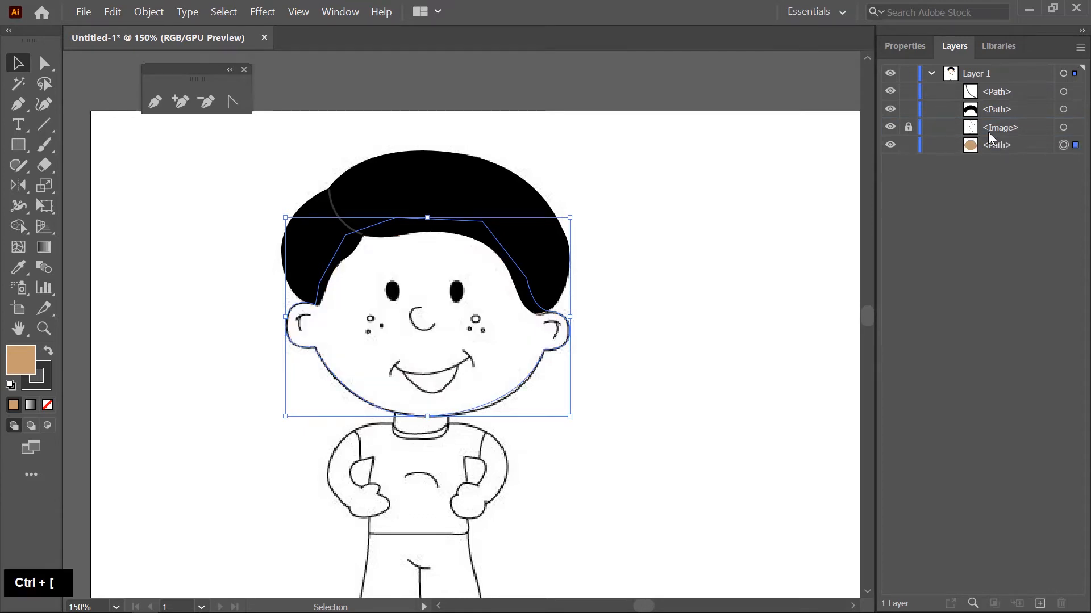
- Bring the face path forward above the locked sketch image, keeping it below both hair paths in the stacking order
key("ctrl+bracketright")
key("ctrl+bracketright")
key("ctrl+bracketright")
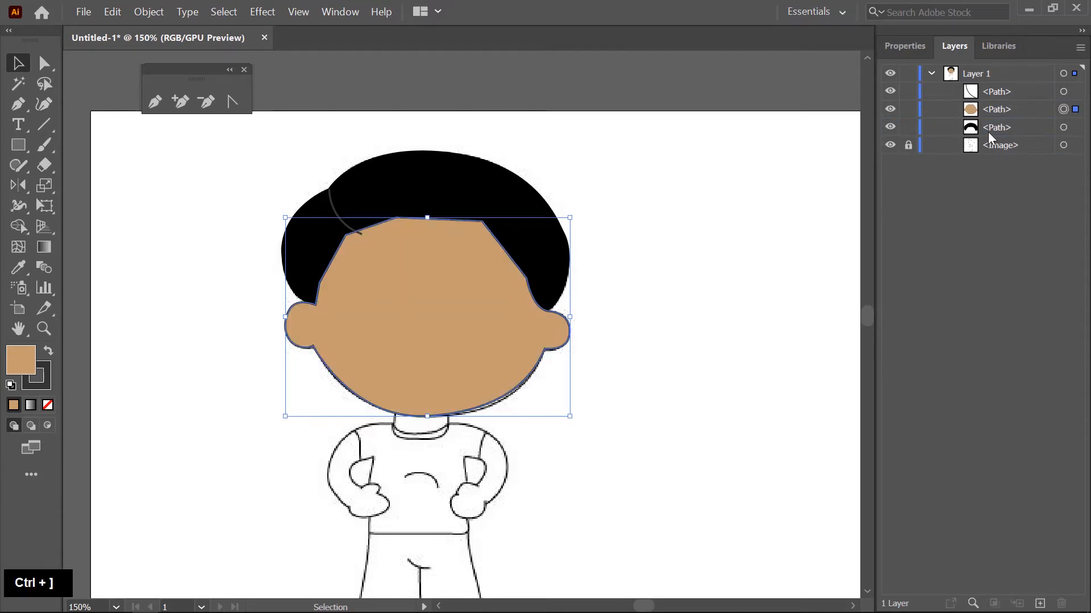
key("ctrl+bracketleft")
key("ctrl+bracketleft")
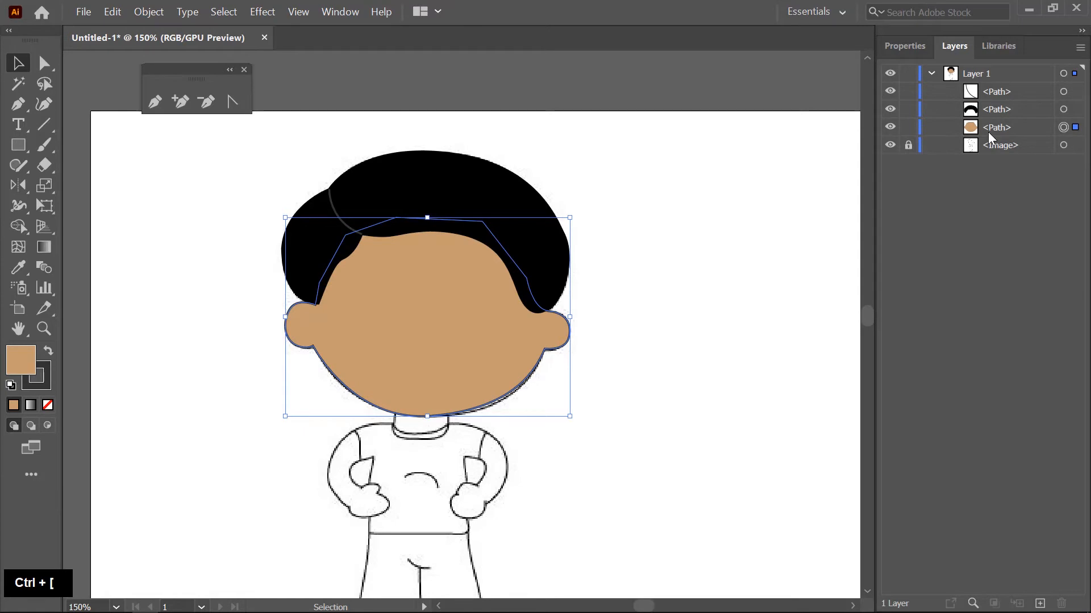
- Select the hair and face paths together and move them onto the empty area to the right of the sketch
left_click(692, 265)
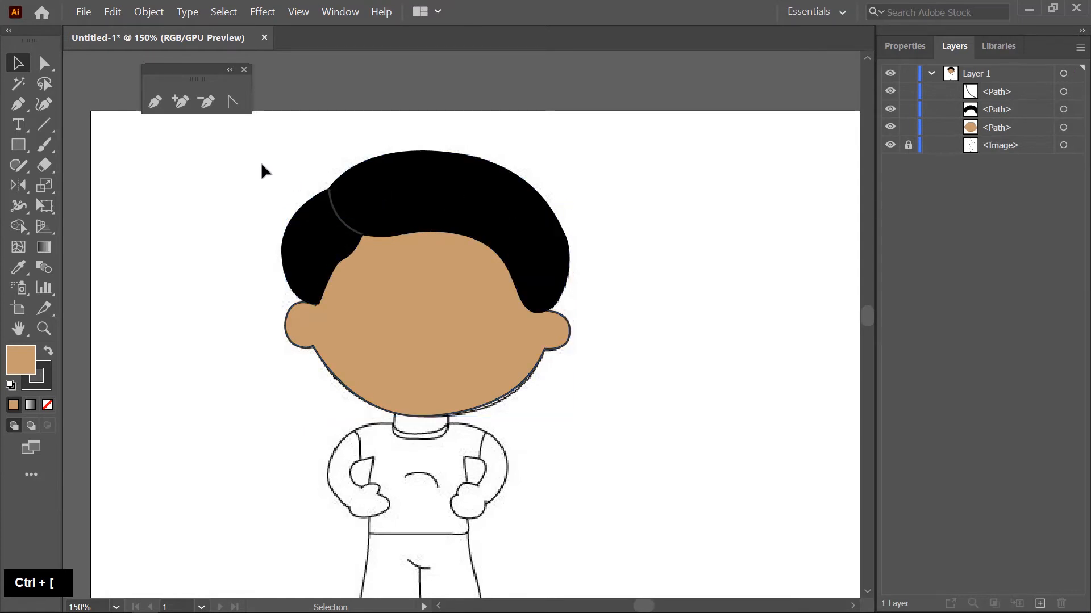
left_click_drag(260, 162, 473, 333)
left_click_drag(420, 306, 748, 334)
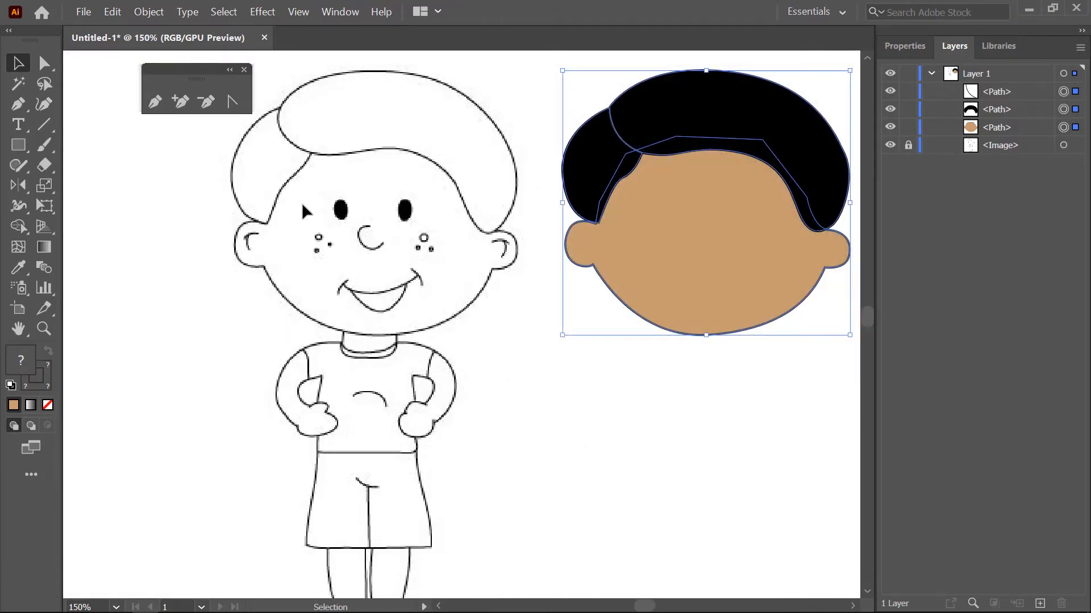
- Draw an ellipse over the sketch's left eye and resize it to about 8.3 by 12.1 pt
scroll(305, 211, "up", 2)
right_click(18, 145)
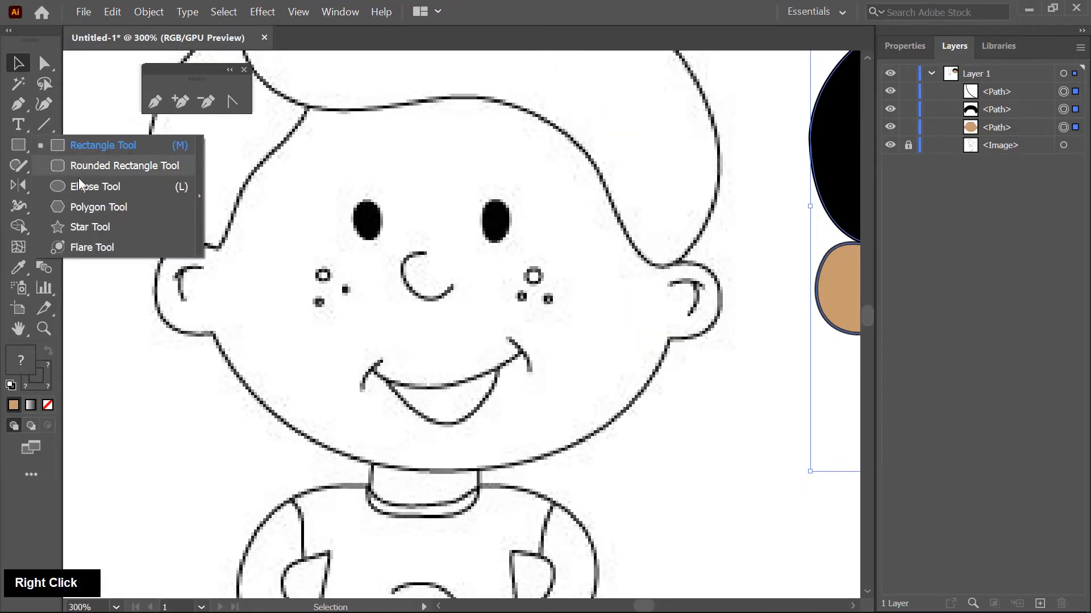
left_click(95, 186)
scroll(325, 196, "up", 2)
left_click_drag(379, 200, 447, 285)
left_click(18, 63)
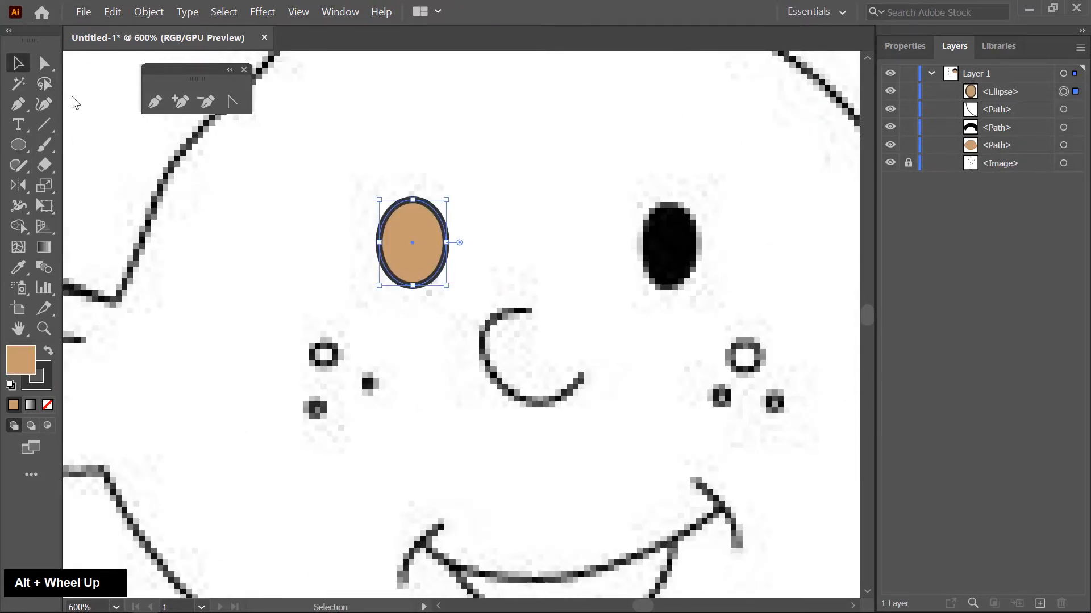
left_click_drag(384, 244, 391, 244)
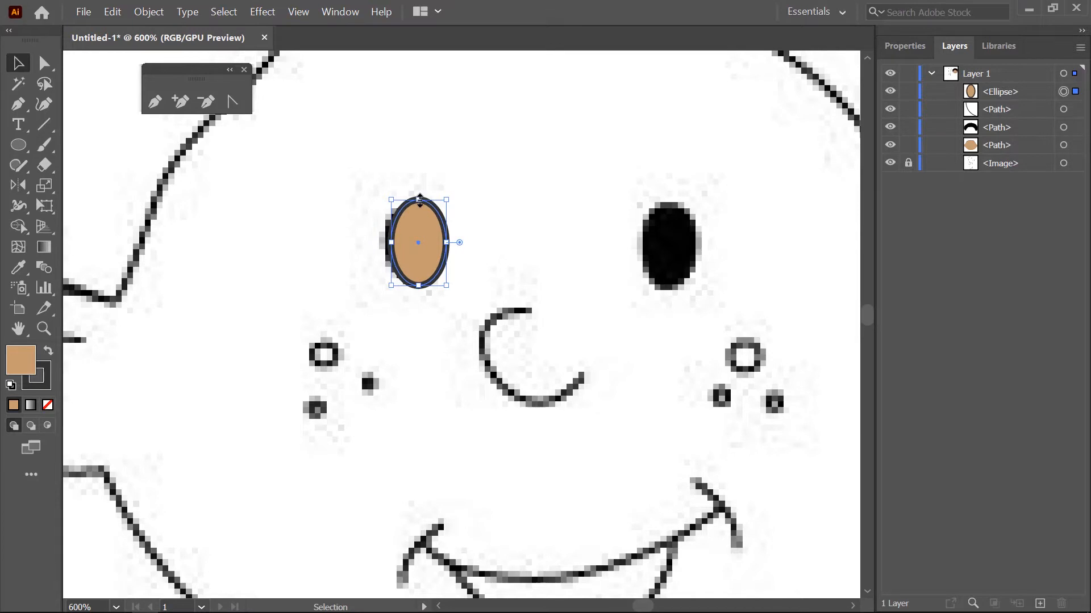
left_click_drag(419, 200, 418, 205)
- Fill the left eye ellipse with black and place a duplicate of it over the right eye
left_click(909, 46)
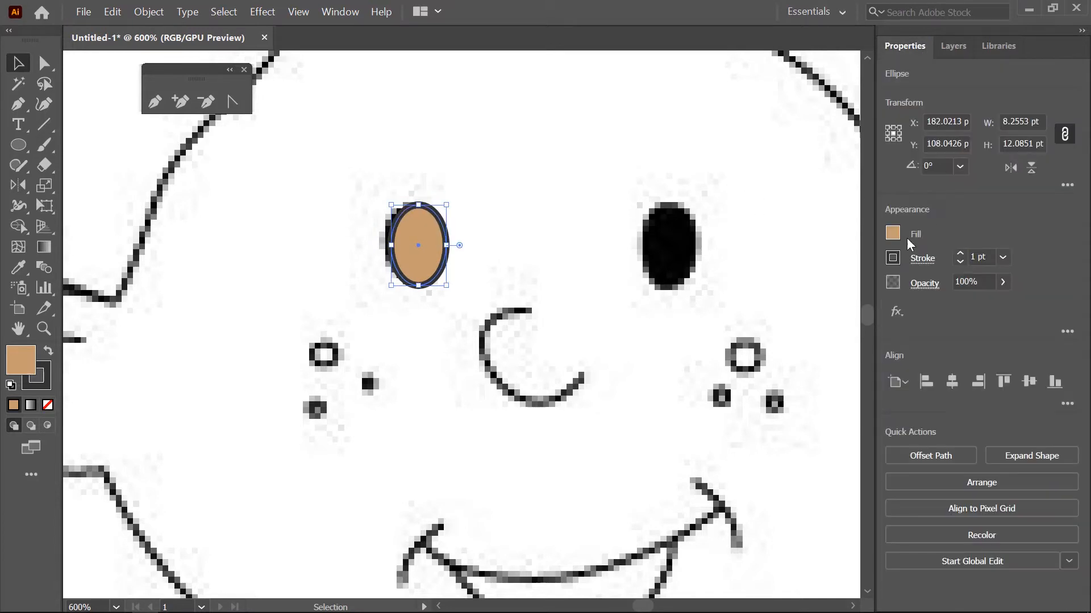
left_click(892, 232)
left_click(744, 294)
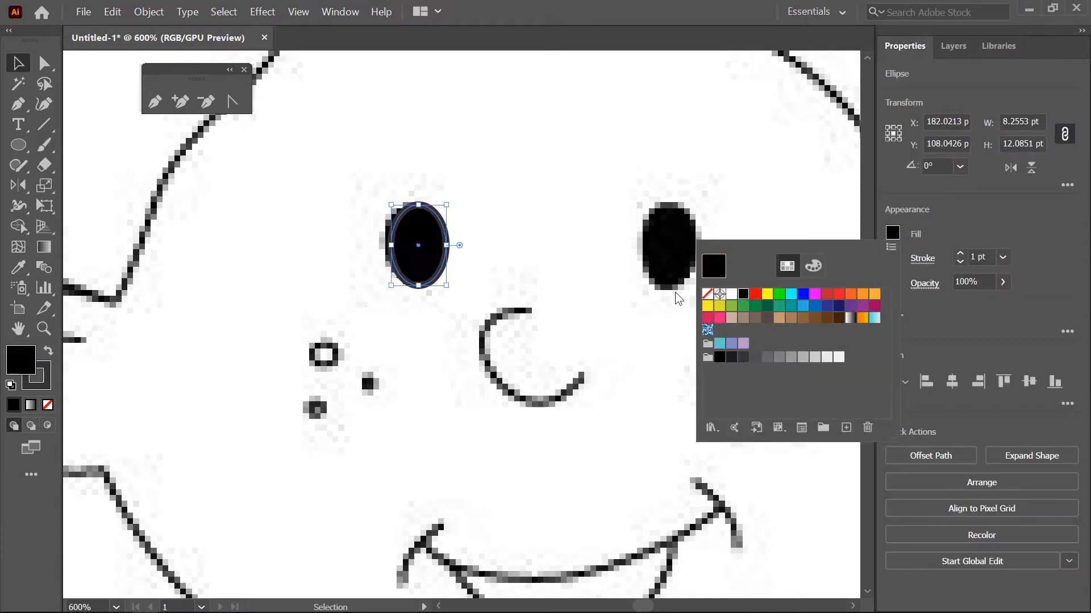
left_click_drag(423, 246, 673, 234)
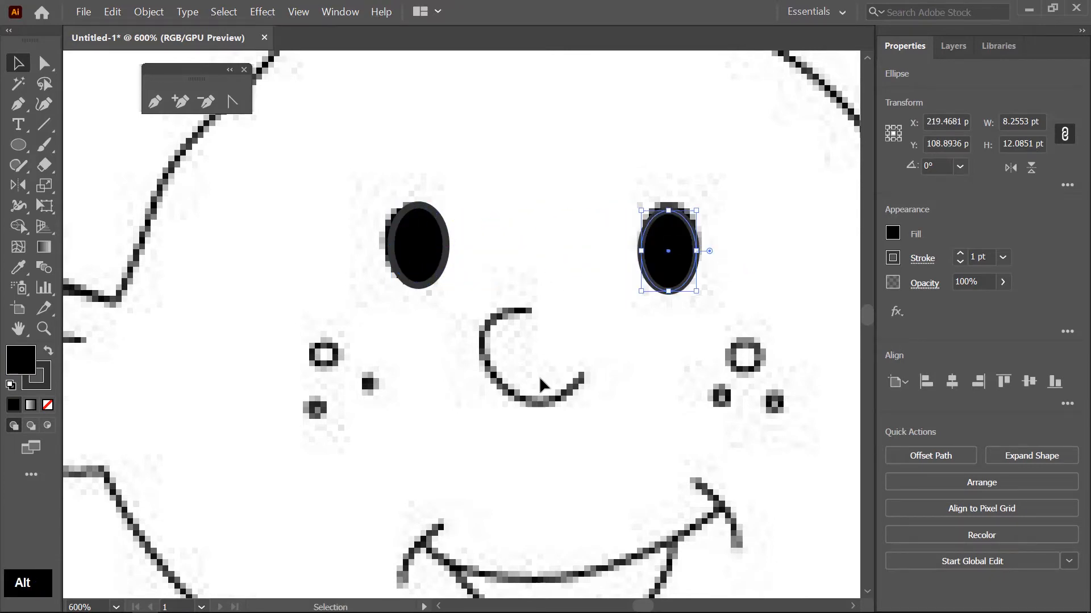
- Trace the nose as an open curve with the Pen tool and remove its fill
key("space")
left_click_drag(556, 377, 522, 290)
left_click(162, 106)
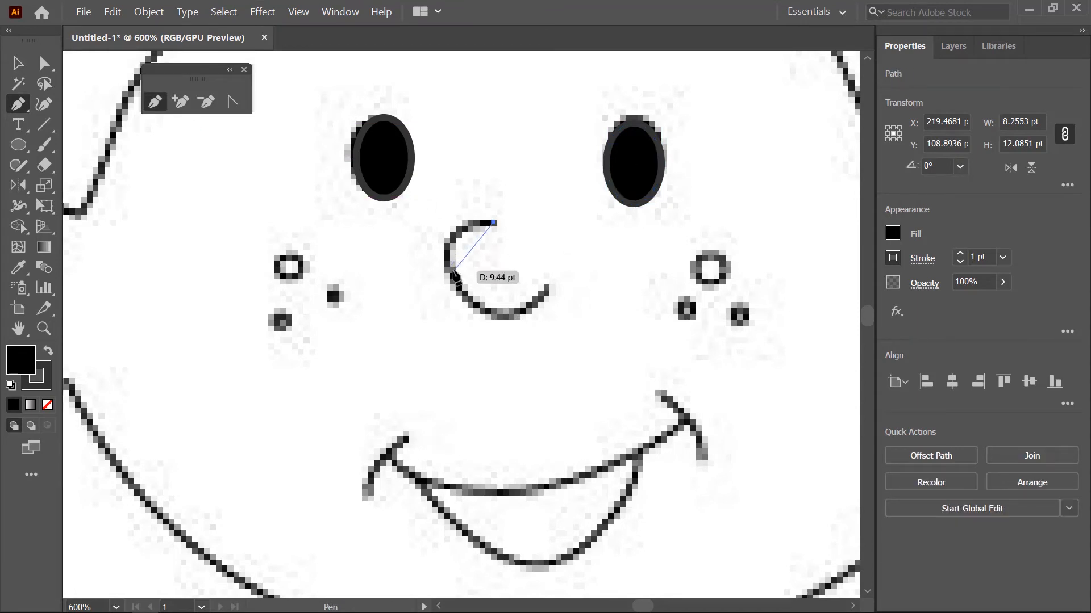
left_click_drag(453, 269, 479, 313)
left_click_drag(548, 288, 591, 252)
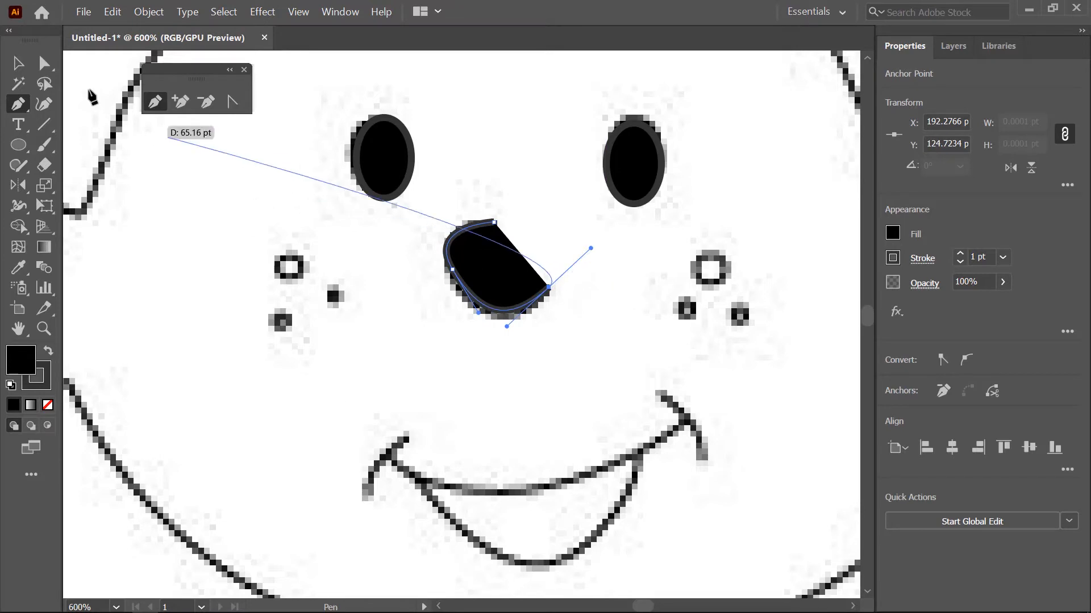
left_click(18, 63)
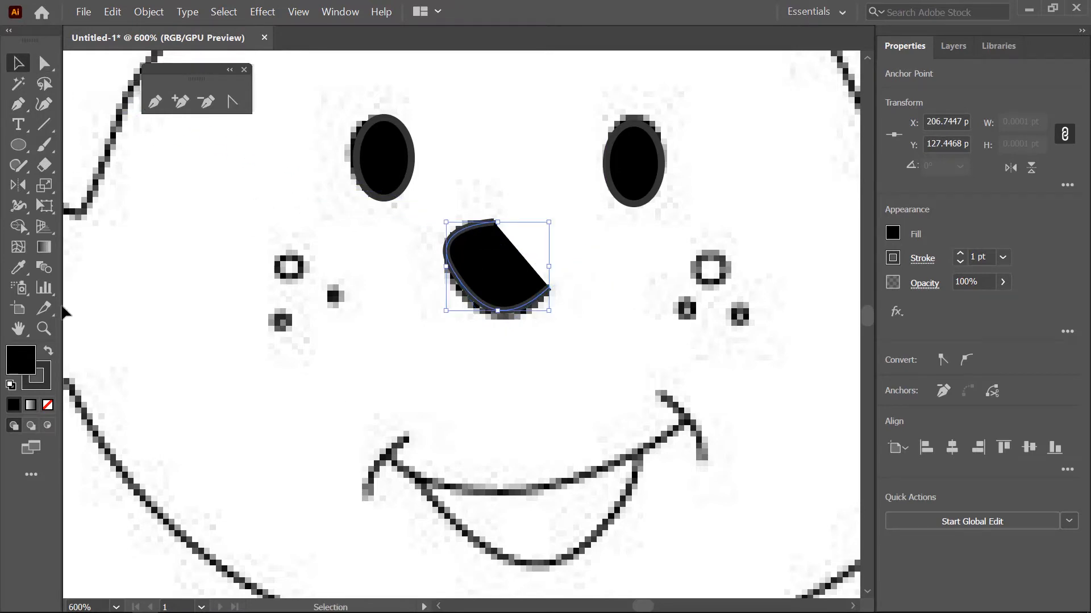
left_click(48, 406)
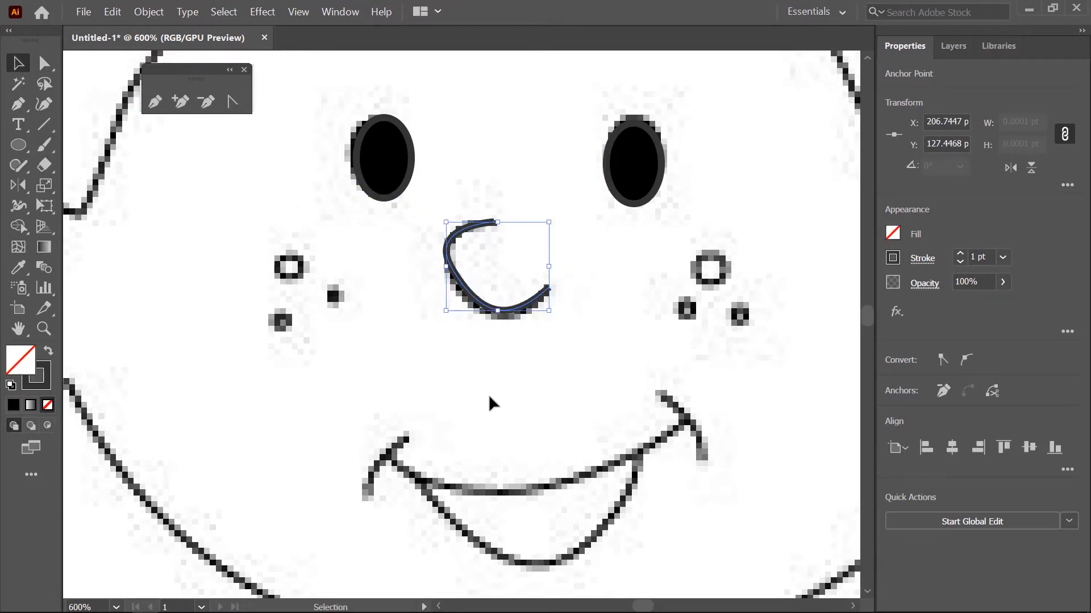
- Trace the short curved creases at the left and right corners of the mouth as separate open Pen paths
key("space")
left_click_drag(491, 402, 443, 303)
left_click(154, 103)
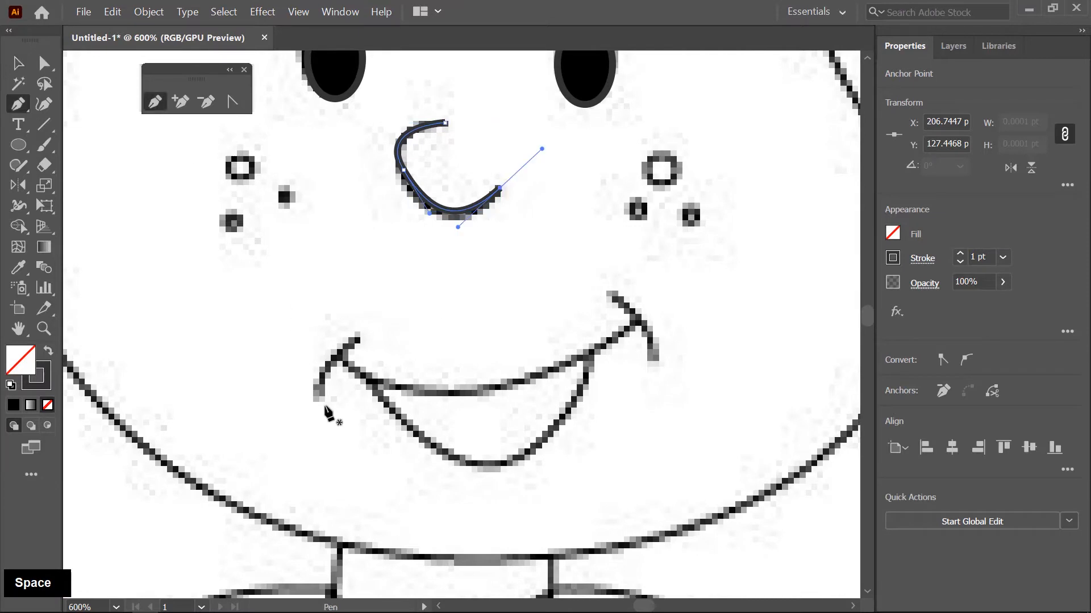
left_click(319, 396)
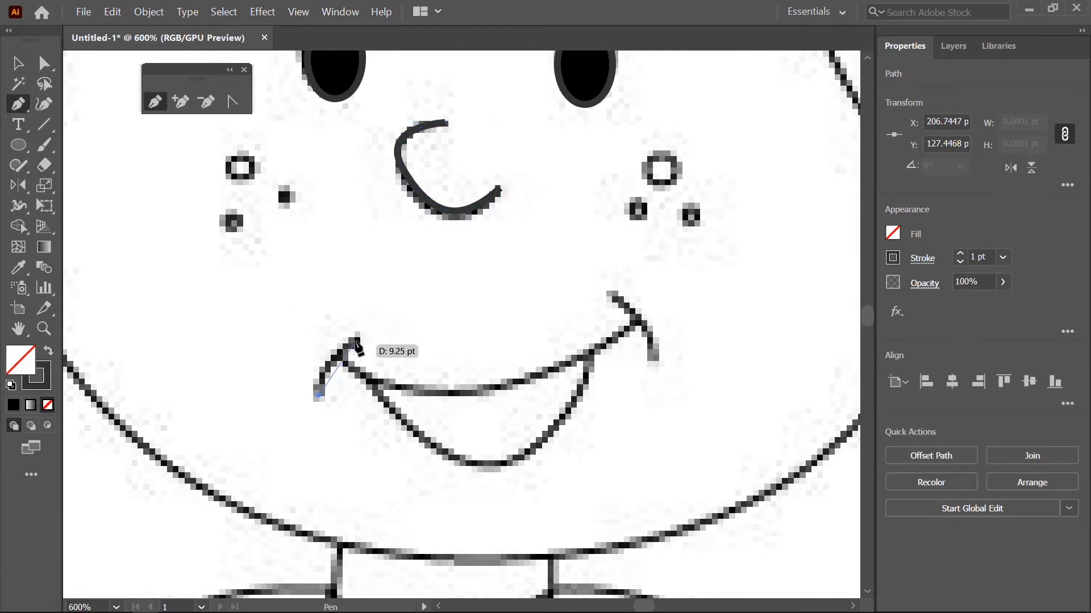
left_click_drag(356, 340, 398, 312)
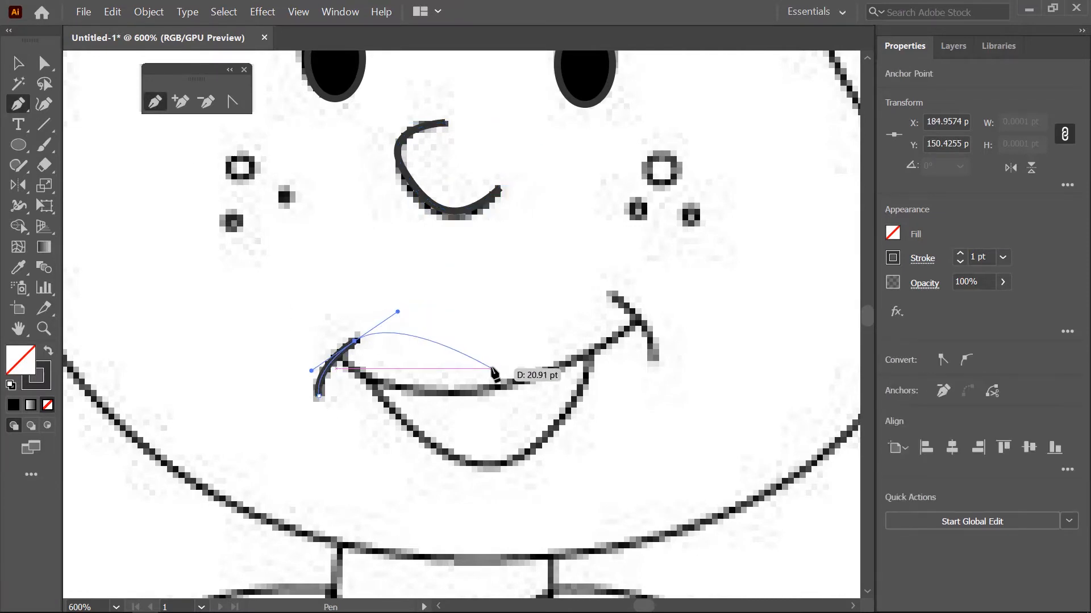
key("Escape")
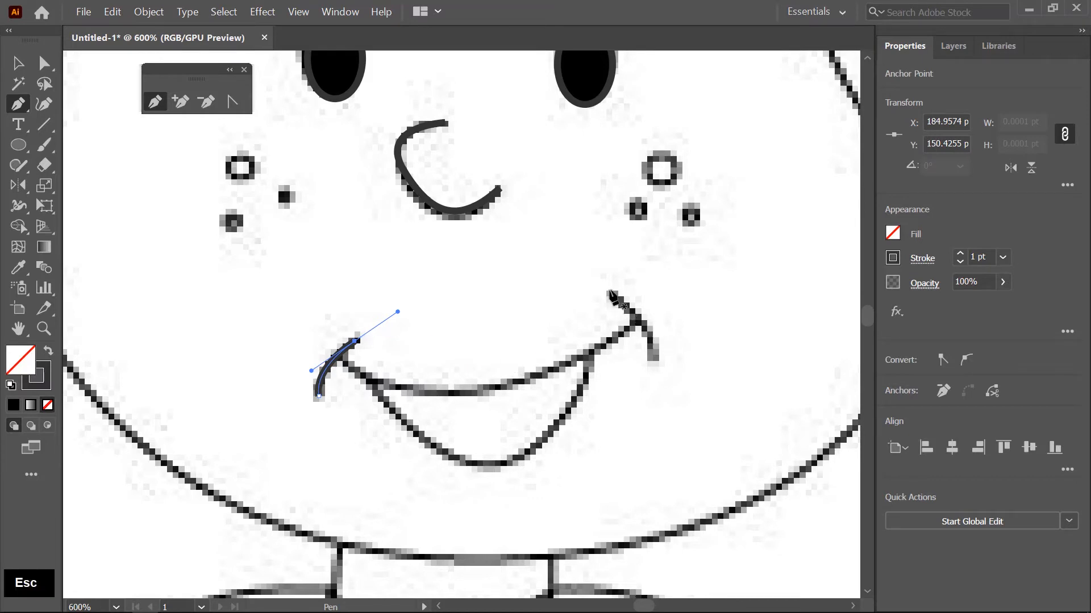
left_click_drag(654, 359, 653, 393)
key("Escape")
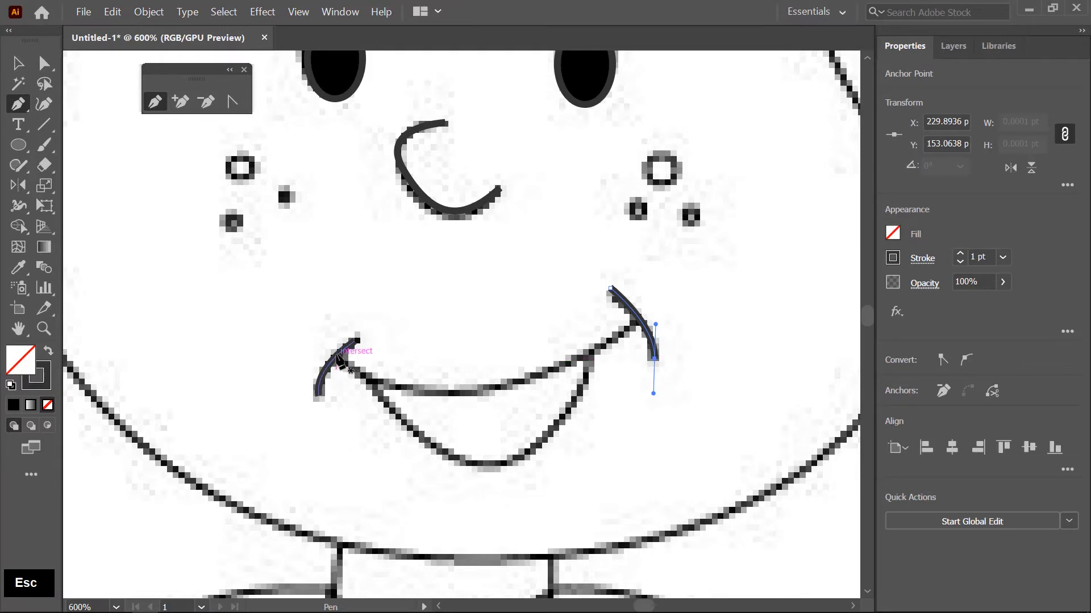
- Trace the smile line between the two corner creases and the open-mouth curve beneath it as separate Pen paths
left_click(338, 353)
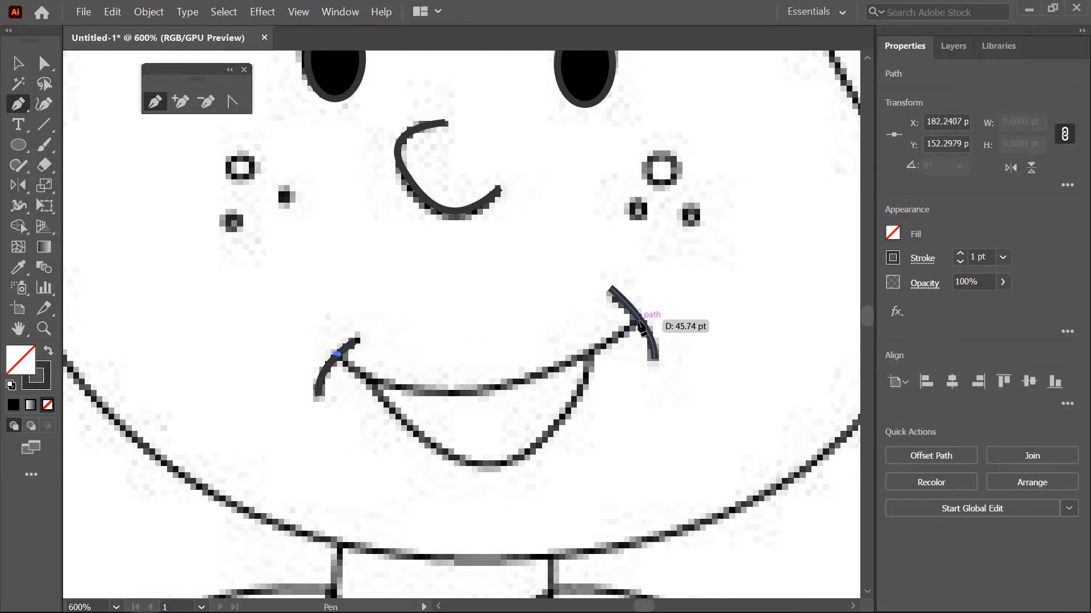
left_click_drag(640, 320, 807, 188)
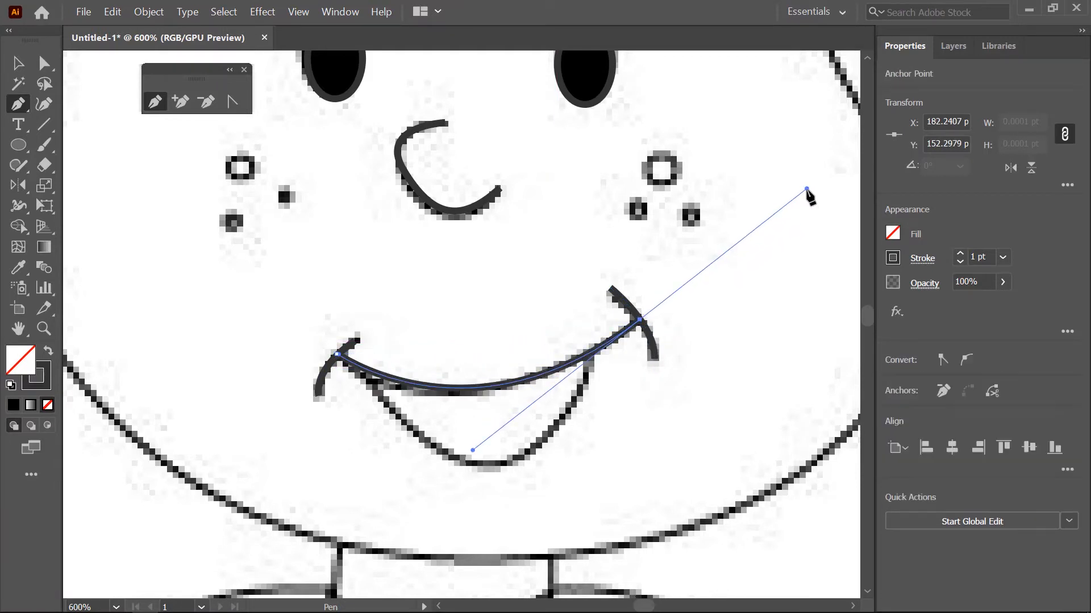
key("Escape")
left_click(368, 377)
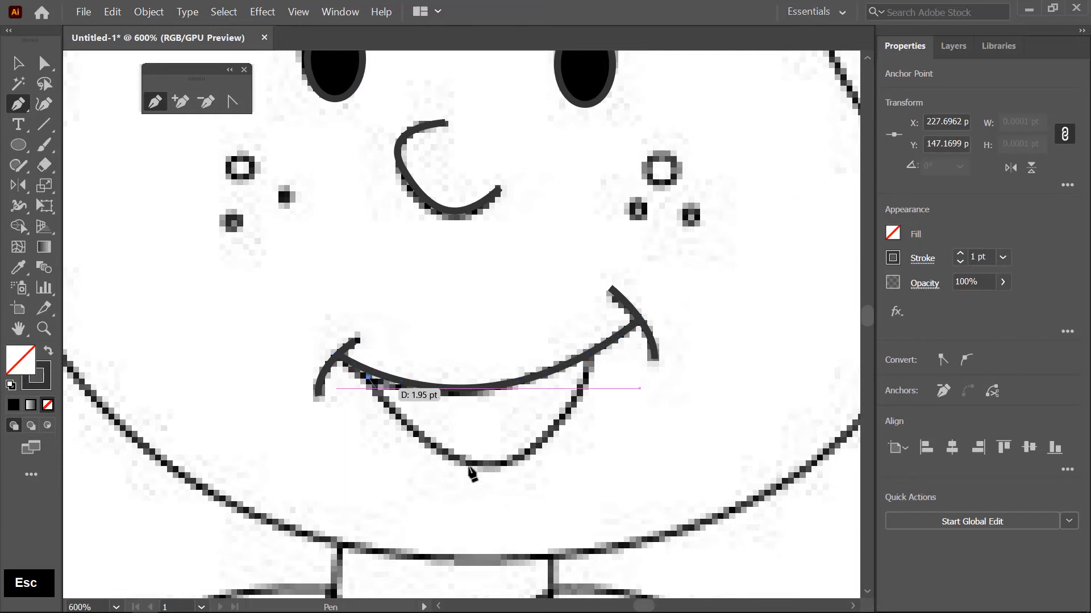
left_click_drag(507, 458, 576, 430)
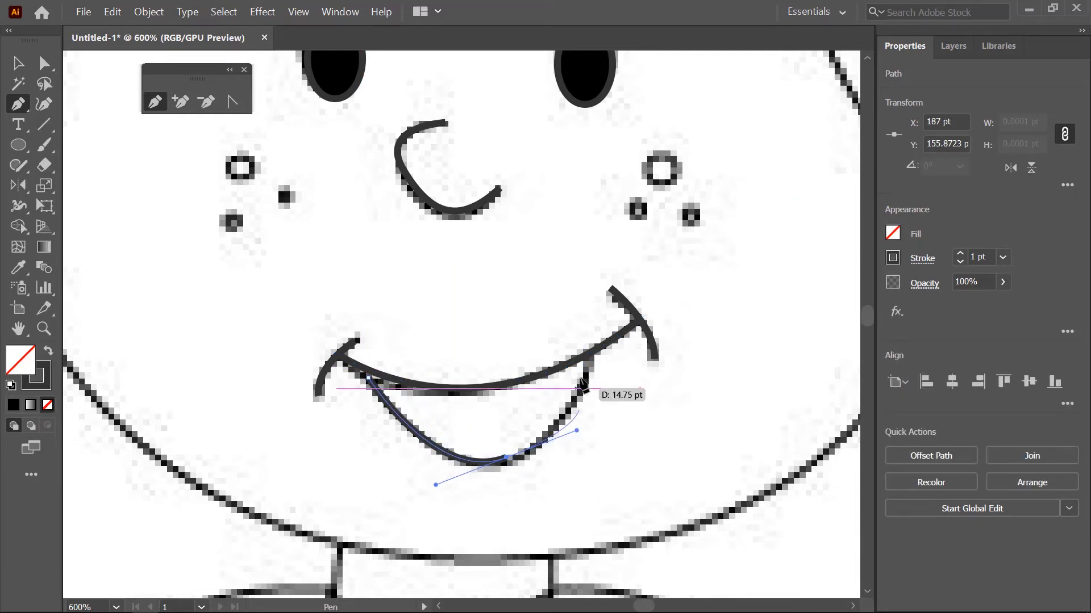
left_click_drag(588, 354, 597, 319)
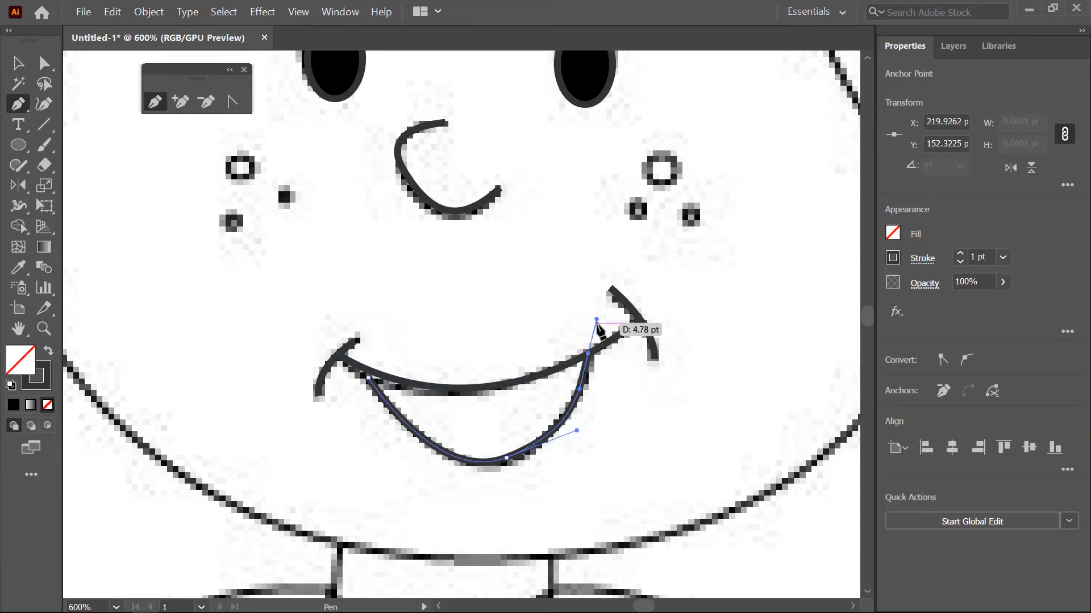
key("Escape")
- Adjust the left end anchors of the smile line and lower mouth curve so they meet the adjoining lines
left_click(48, 64)
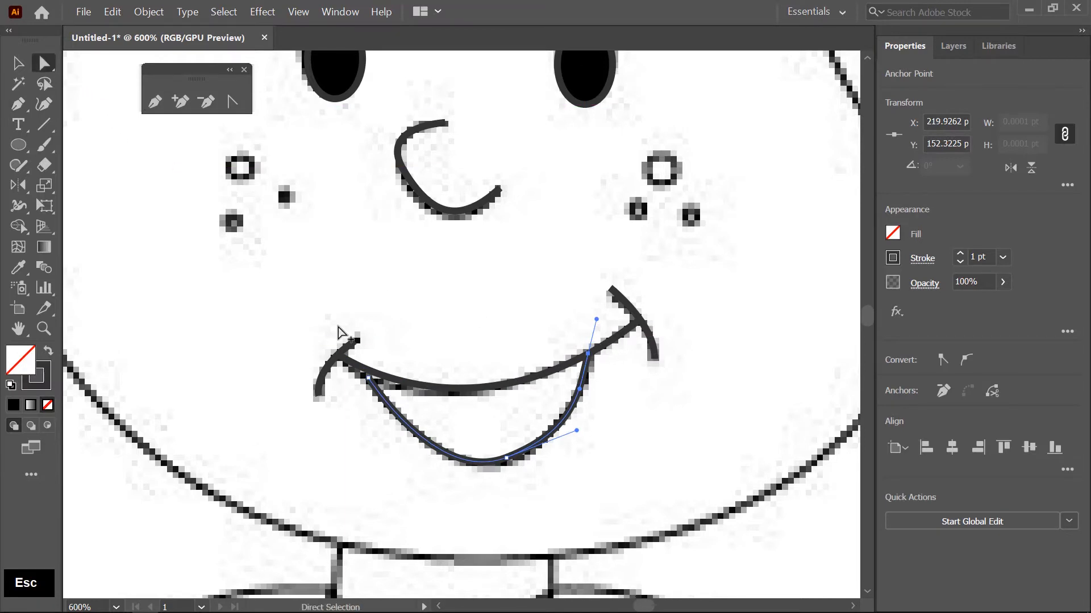
scroll(362, 373, "up", 4, "alt")
left_click(369, 365)
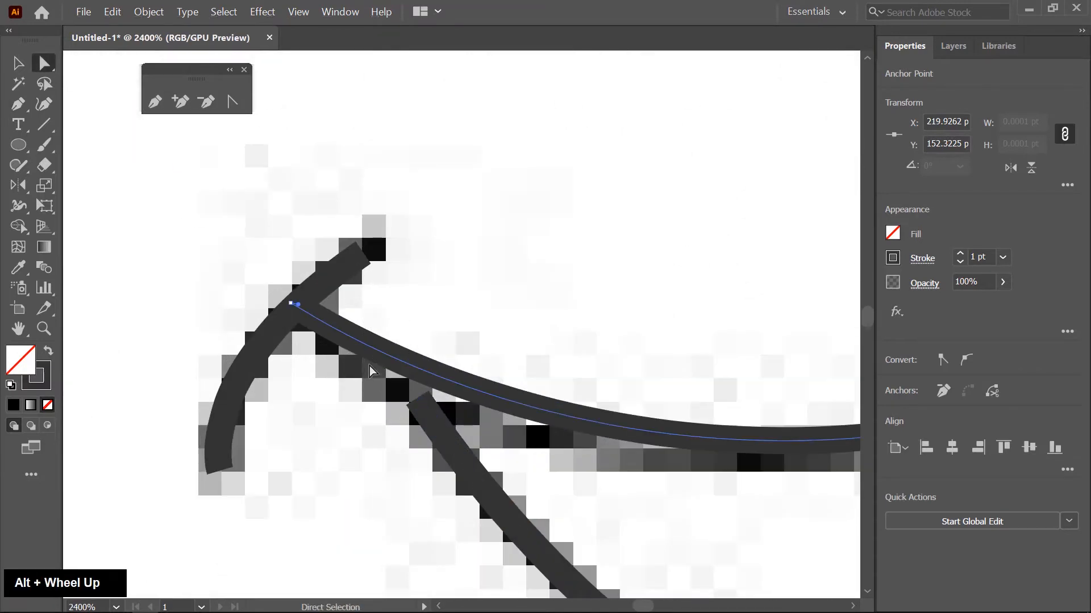
left_click_drag(291, 305, 287, 312)
left_click_drag(450, 496, 452, 490)
left_click_drag(424, 403, 393, 376)
- Examine how the mouth lines join at the right end of the smile
scroll(312, 433, "down", 3)
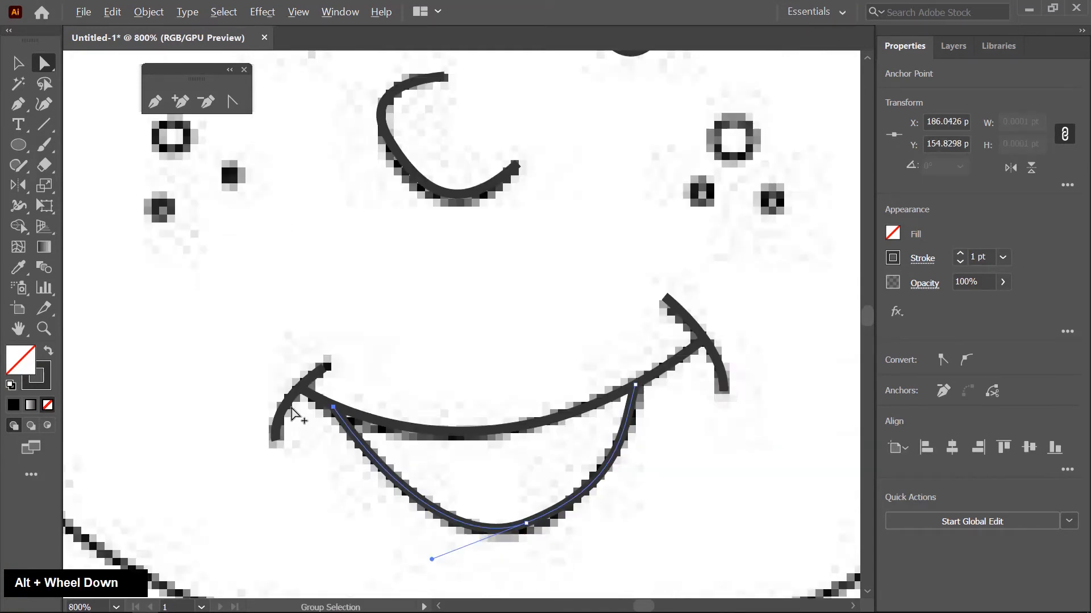
scroll(292, 414, "down", 1)
scroll(572, 385, "up", 3)
scroll(550, 382, "up", 2)
scroll(524, 397, "down", 2)
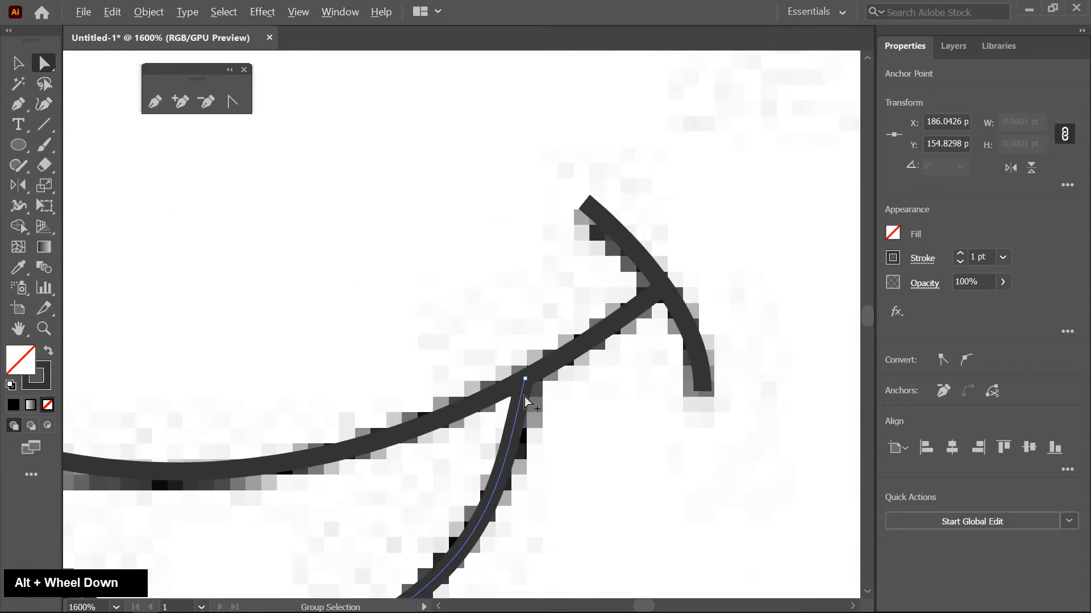
scroll(681, 303, "up", 1)
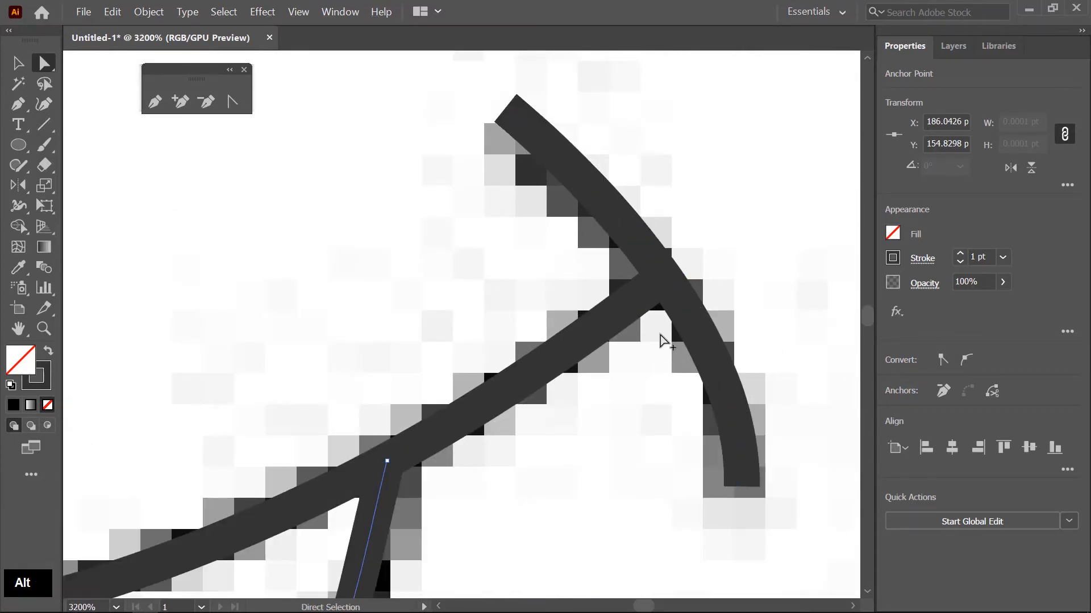
scroll(659, 338, "down", 3)
- Set a black stroke on the left crease, the smile line and the lower mouth curve
left_click(15, 67)
scroll(481, 236, "down", 2)
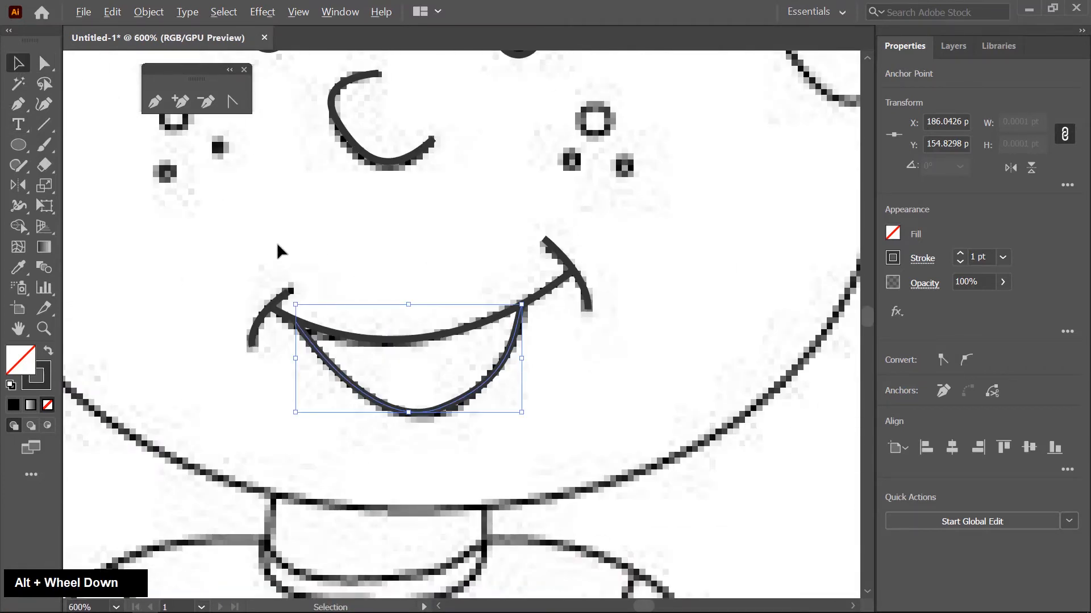
left_click_drag(473, 345, 544, 416)
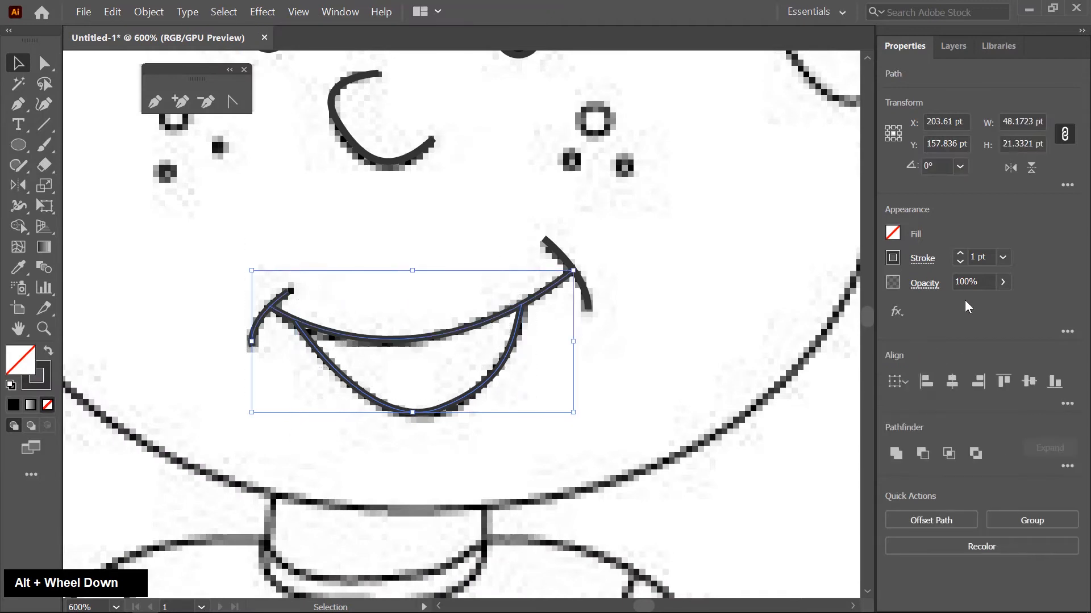
left_click(892, 259)
left_click(720, 384)
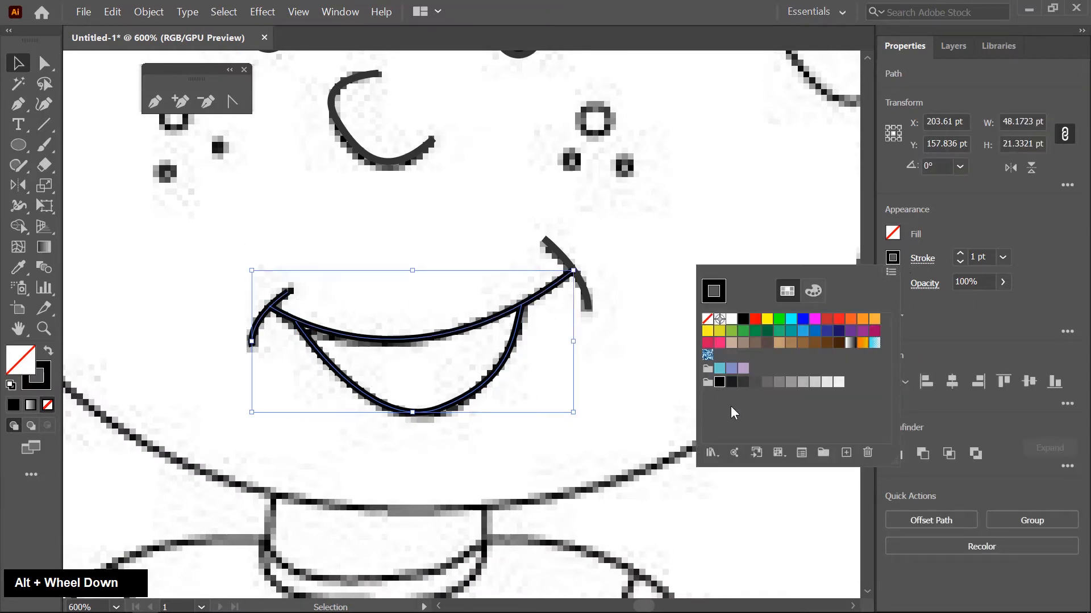
- Set the nose curve's stroke to black
key("space")
mouse_move(516, 236)
left_mouse_down()
mouse_move(555, 397)
mouse_move(584, 429)
left_mouse_up()
left_click(497, 330)
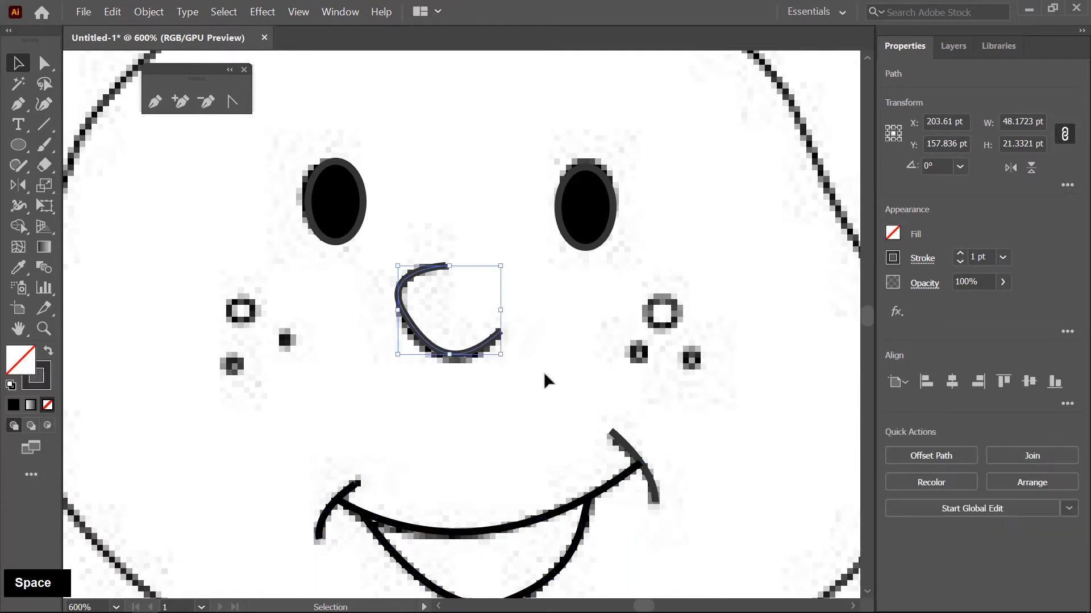
left_click(892, 259)
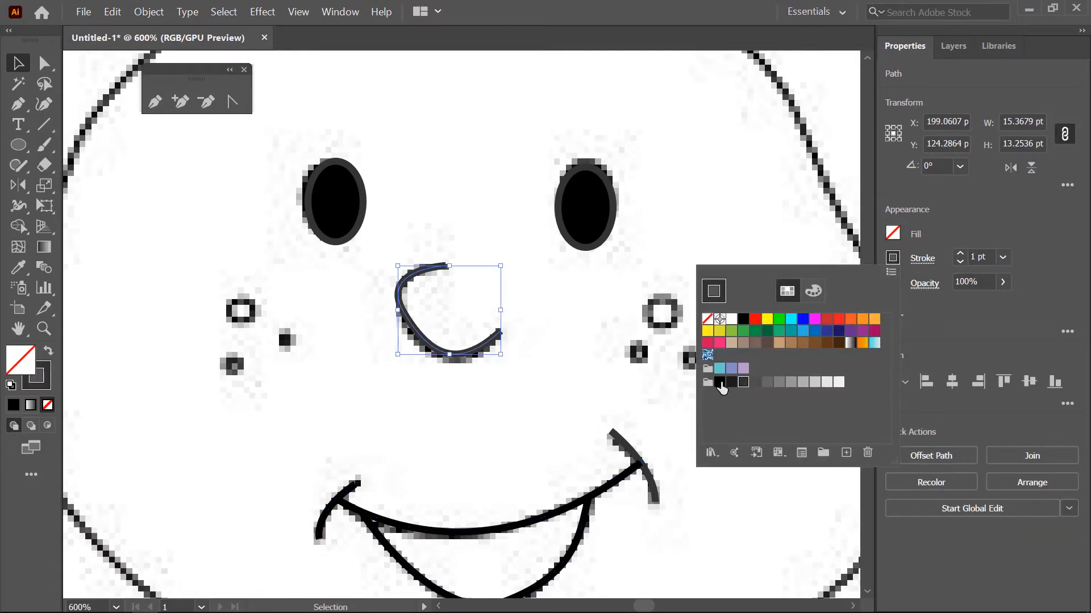
left_click(720, 384)
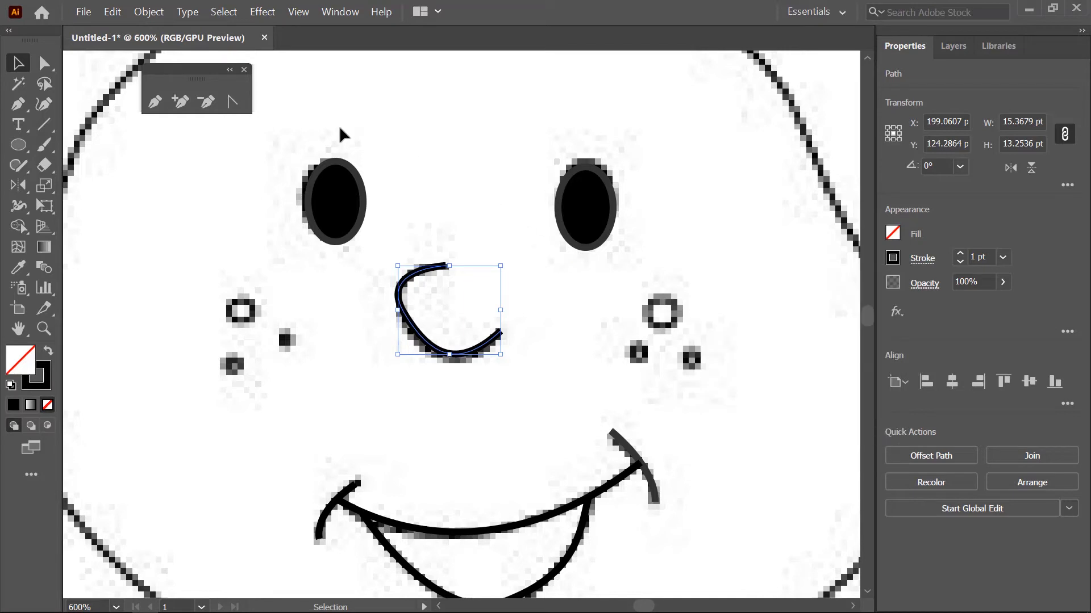
- Set the stroke of both eye ellipses to black
left_click_drag(273, 138, 671, 225)
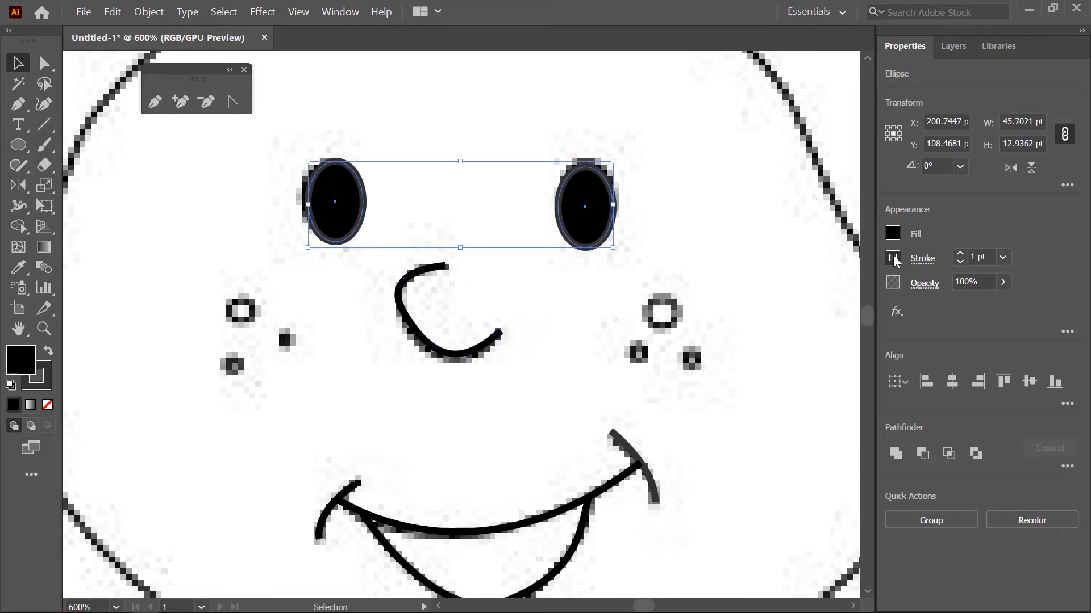
left_click(893, 259)
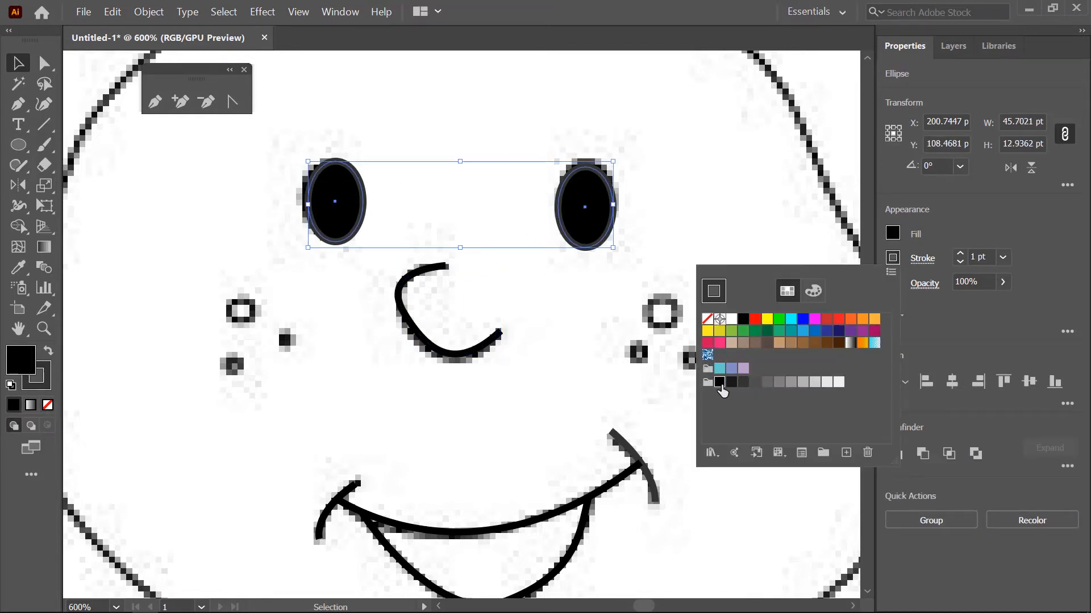
left_click(720, 384)
scroll(518, 271, "down", 2, "alt")
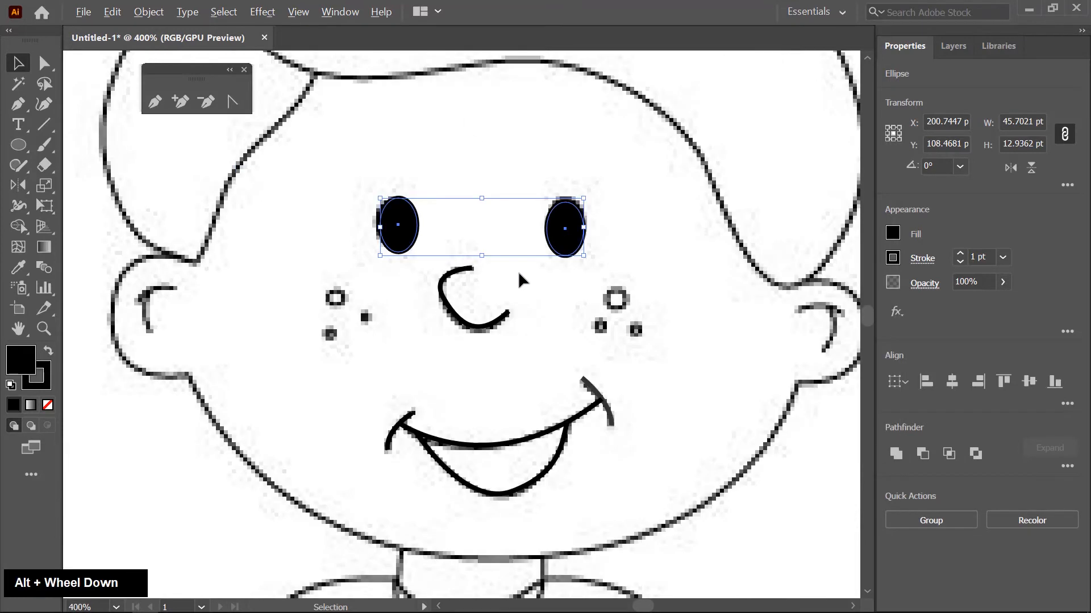
- Draw three circles over the left cheek's freckles, the largest about 3.6 pt wide, and shrink the lowest to about 1.84 pt
scroll(433, 346, "up", 1, "alt")
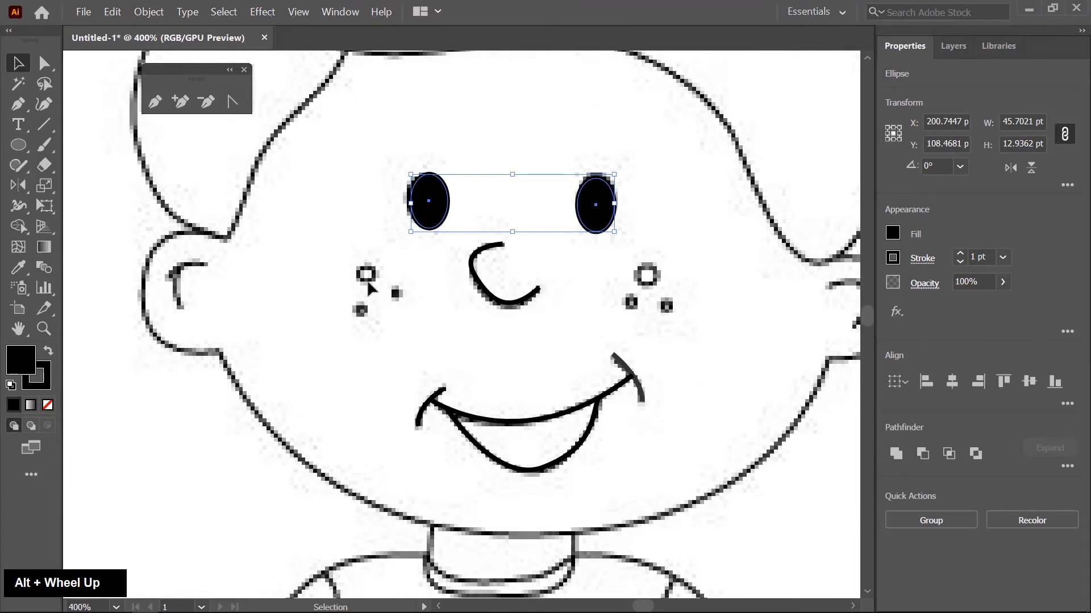
left_click(19, 146)
scroll(367, 278, "up", 3, "alt")
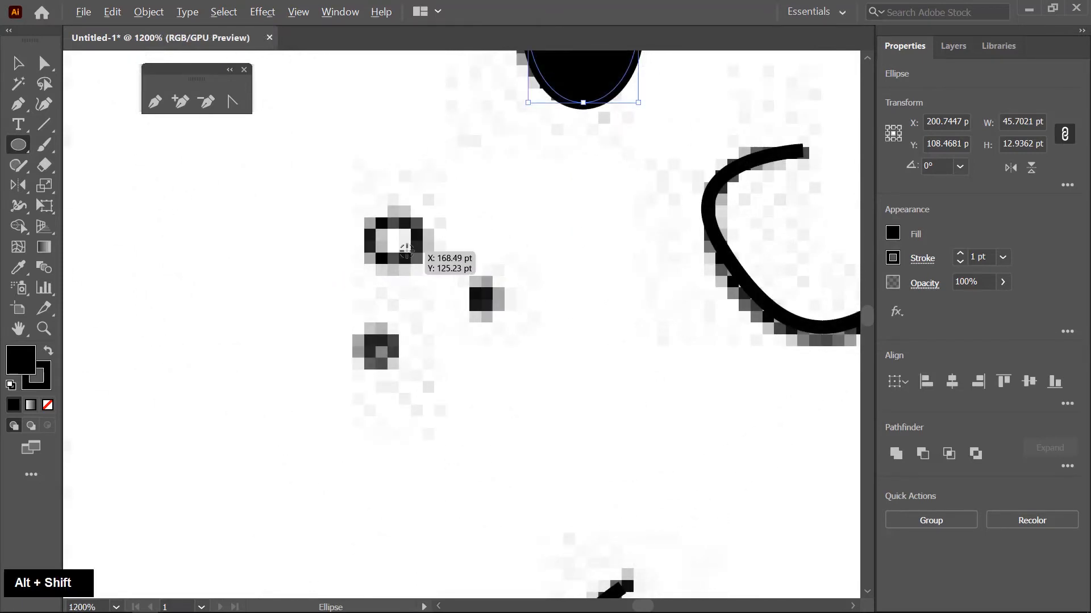
left_click_drag(392, 242, 416, 266)
left_click_drag(479, 298, 503, 322)
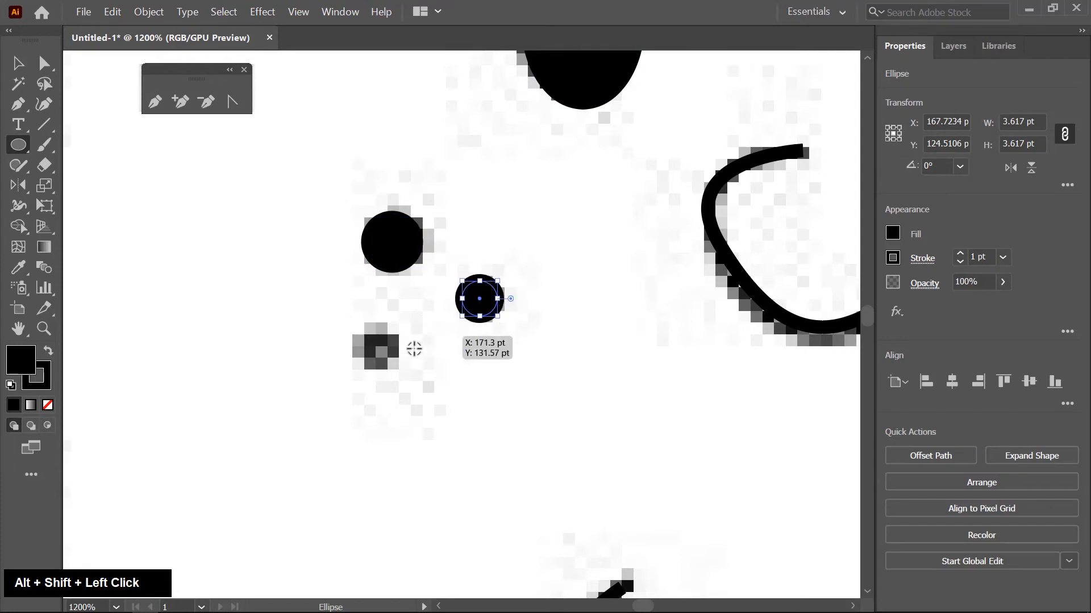
left_click_drag(382, 356, 410, 328)
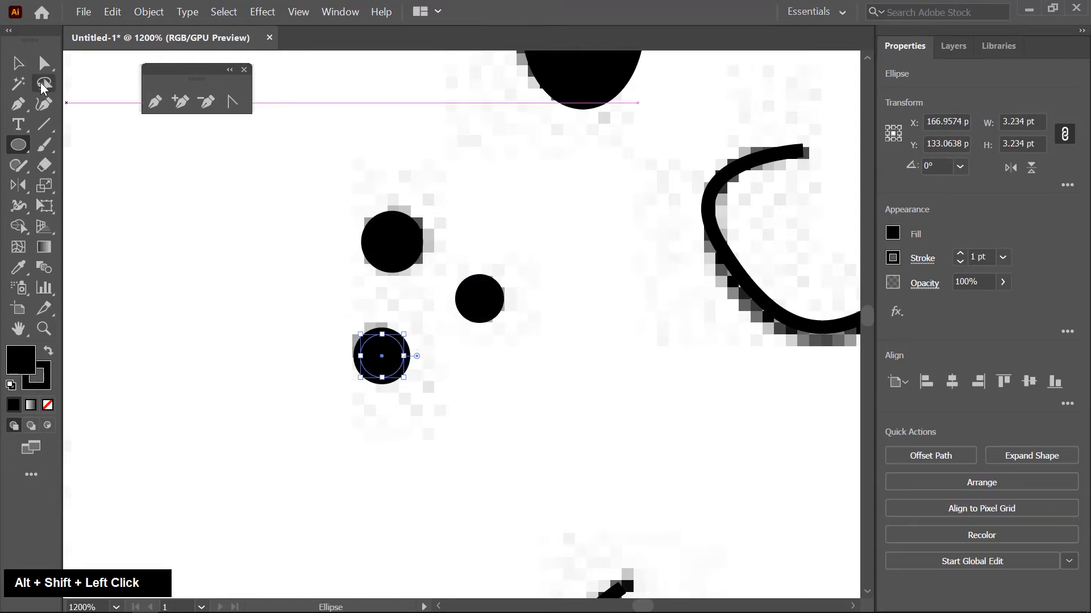
left_click(18, 63)
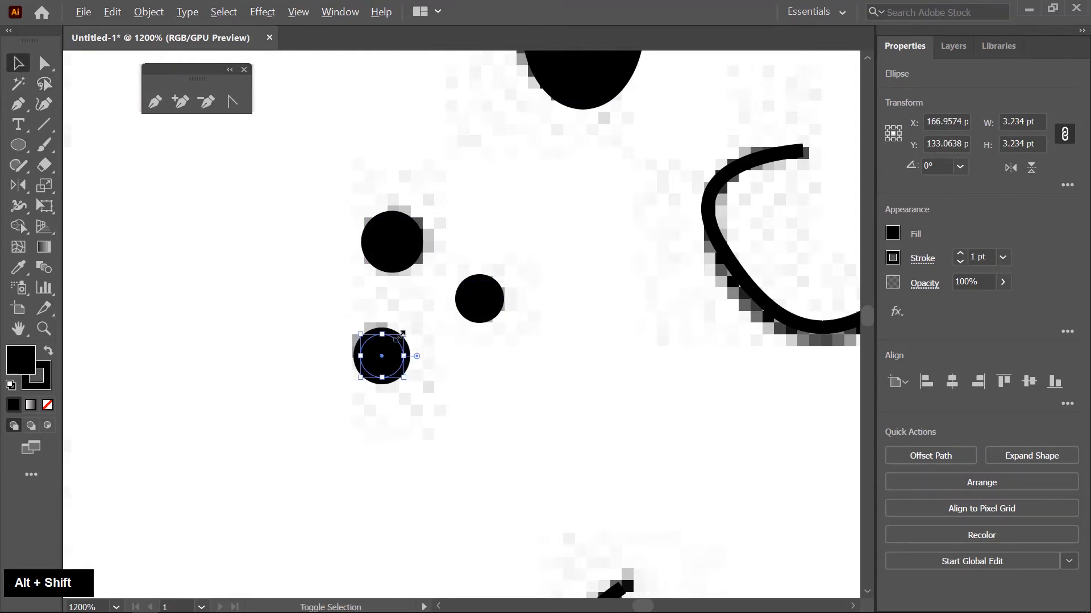
left_click_drag(403, 335, 394, 344)
- Fill the three left cheek freckles with light brown, keeping their black outlines
left_click(387, 243, "shift")
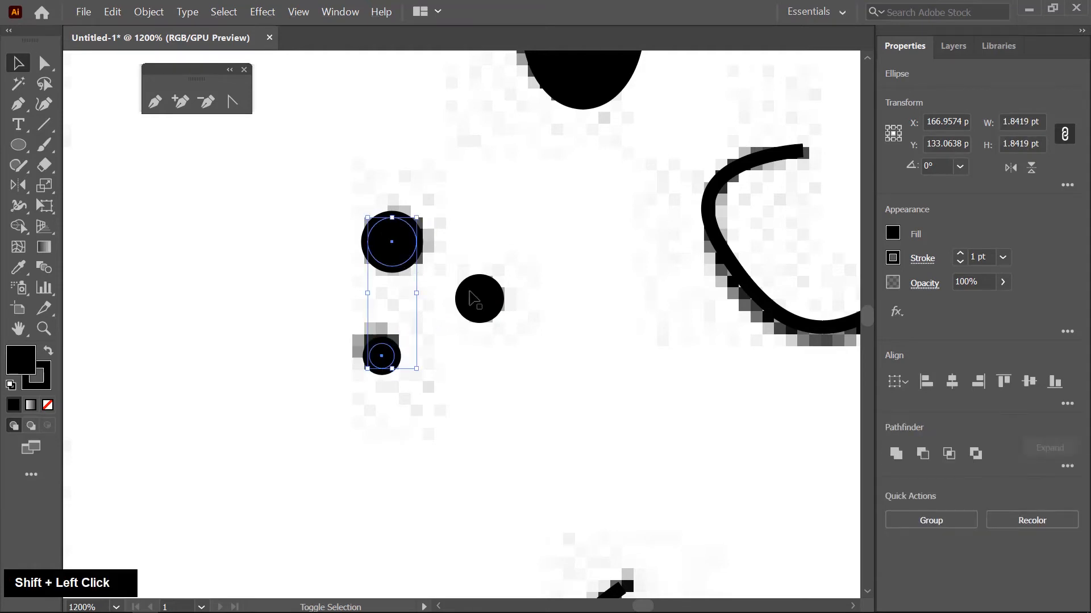
left_click(480, 298, "shift")
left_click(893, 233)
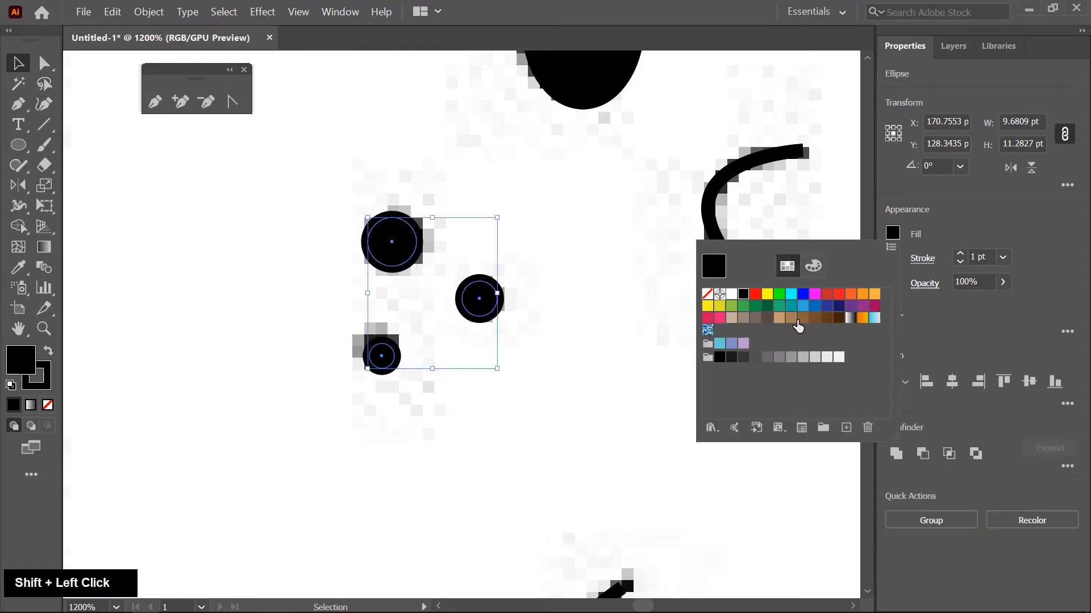
left_click(732, 295)
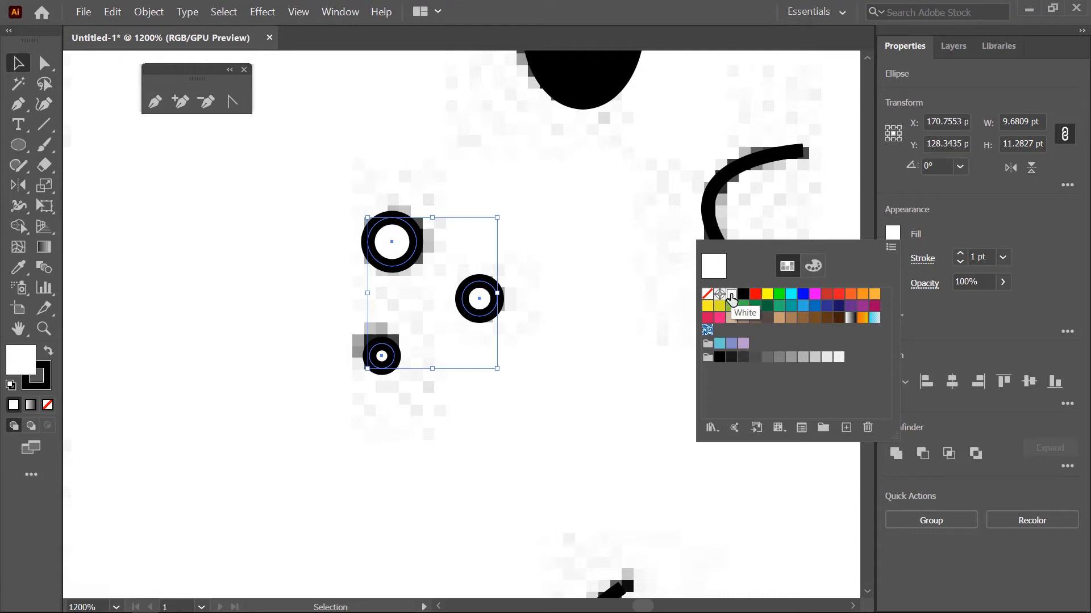
left_click(791, 319)
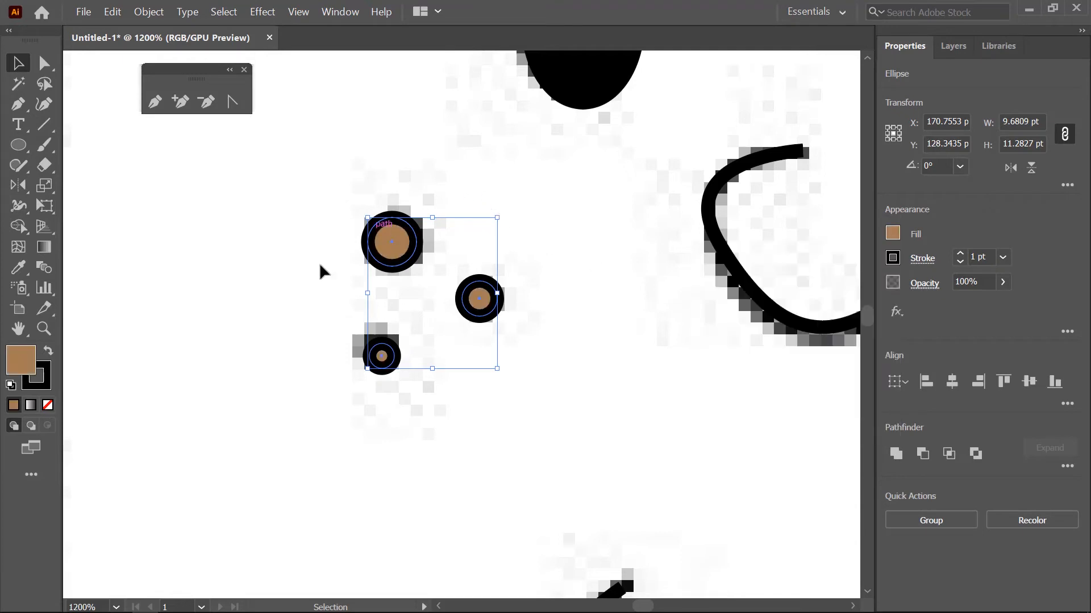
scroll(281, 302, "down", 3)
- Copy the three freckles to the right cheek, rotating the copies to about 309° and placing them over the sketched freckles
double_click(369, 326)
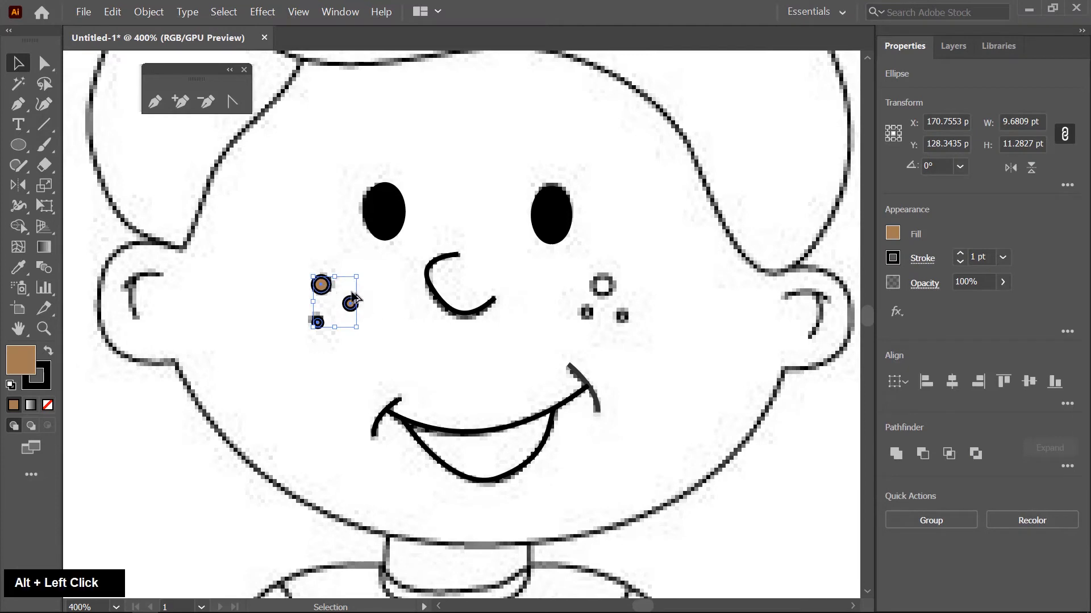
left_click_drag(351, 303, 610, 282)
scroll(658, 293, "up", 4)
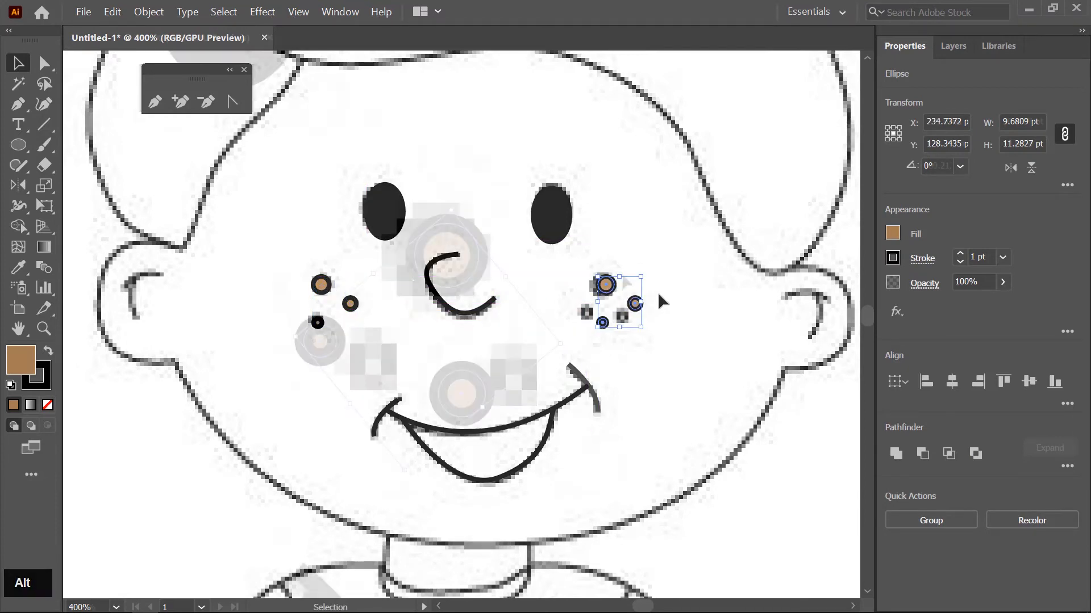
left_click(658, 293)
left_click_drag(471, 394, 512, 384)
left_click_drag(315, 347, 369, 373)
scroll(566, 322, "down", 3)
scroll(565, 326, "down", 3)
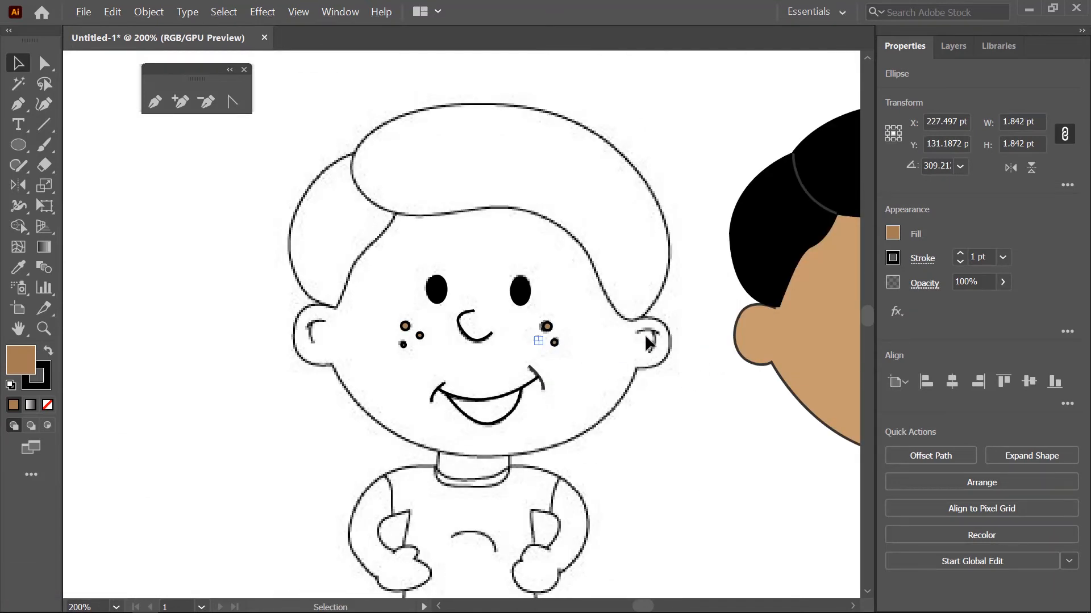
- Trace the inner curve of the right ear with the Pen tool and remove its fill
left_click(158, 105)
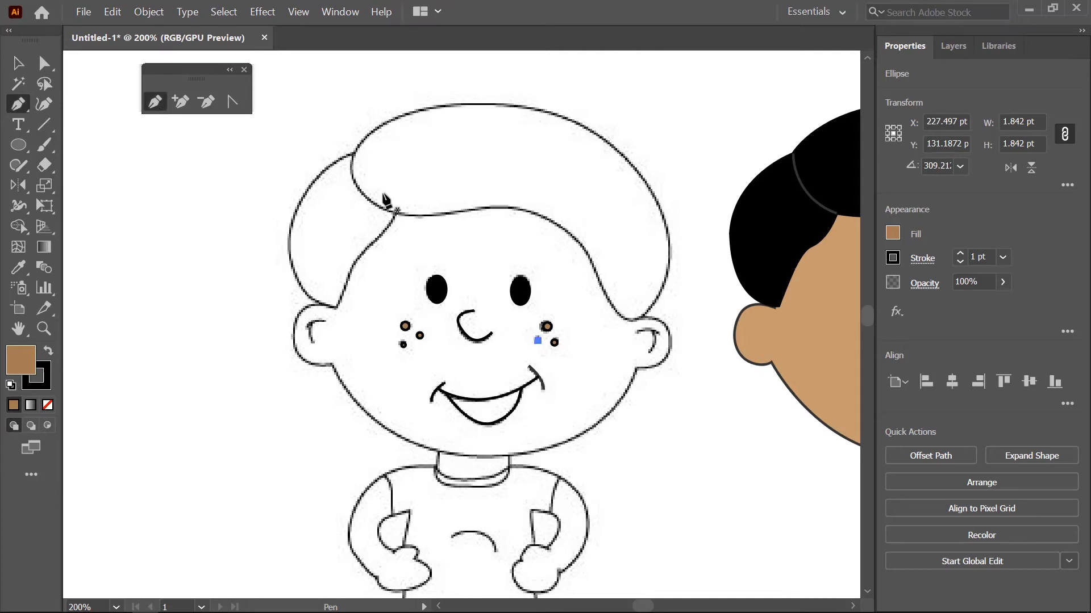
scroll(675, 375, "up", 4)
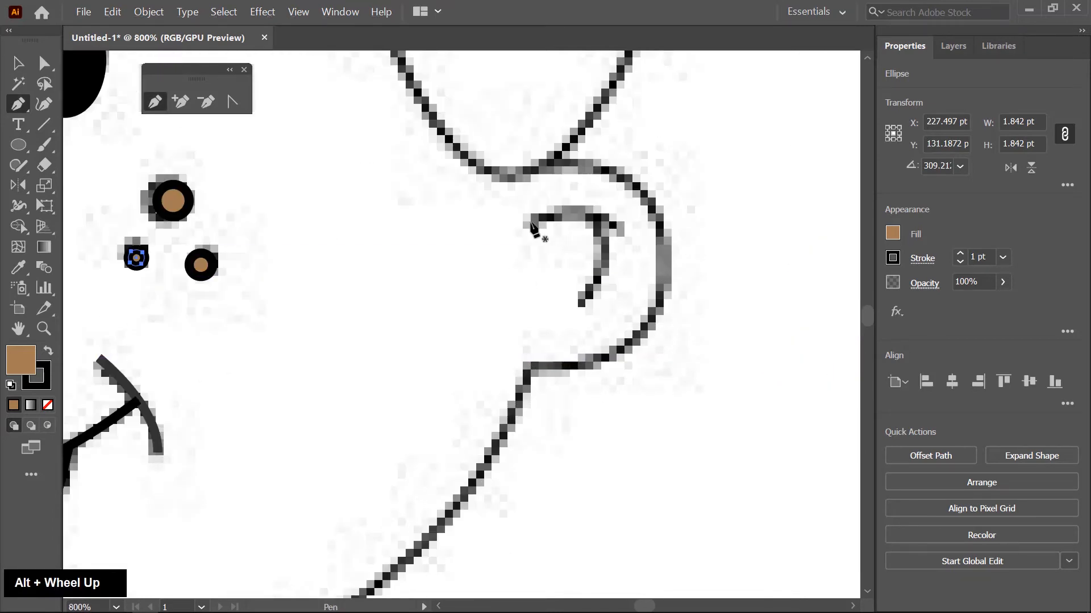
left_click_drag(528, 219, 605, 270)
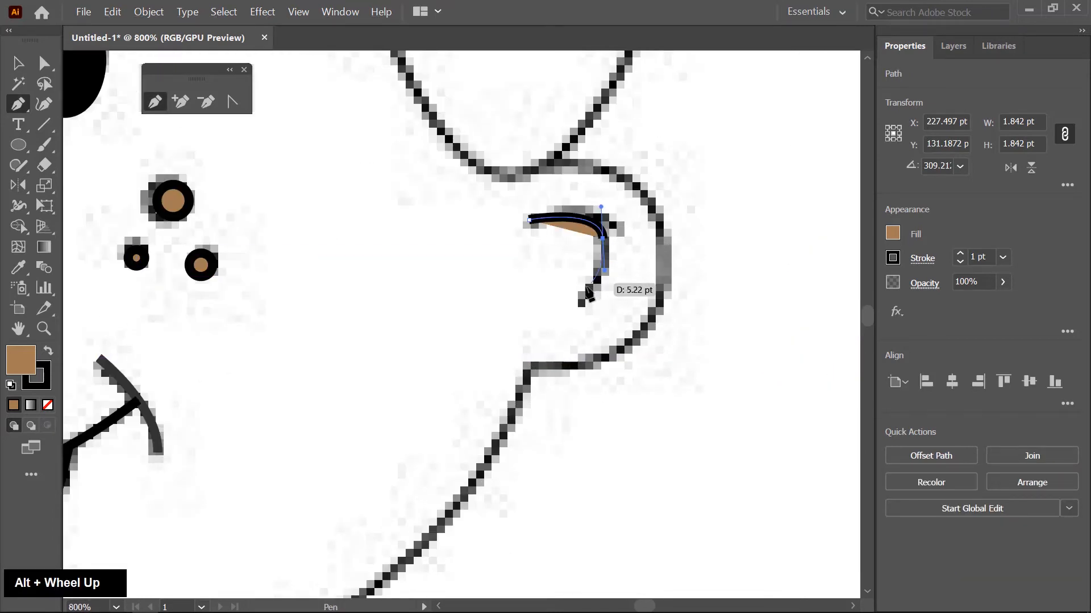
left_click(576, 306)
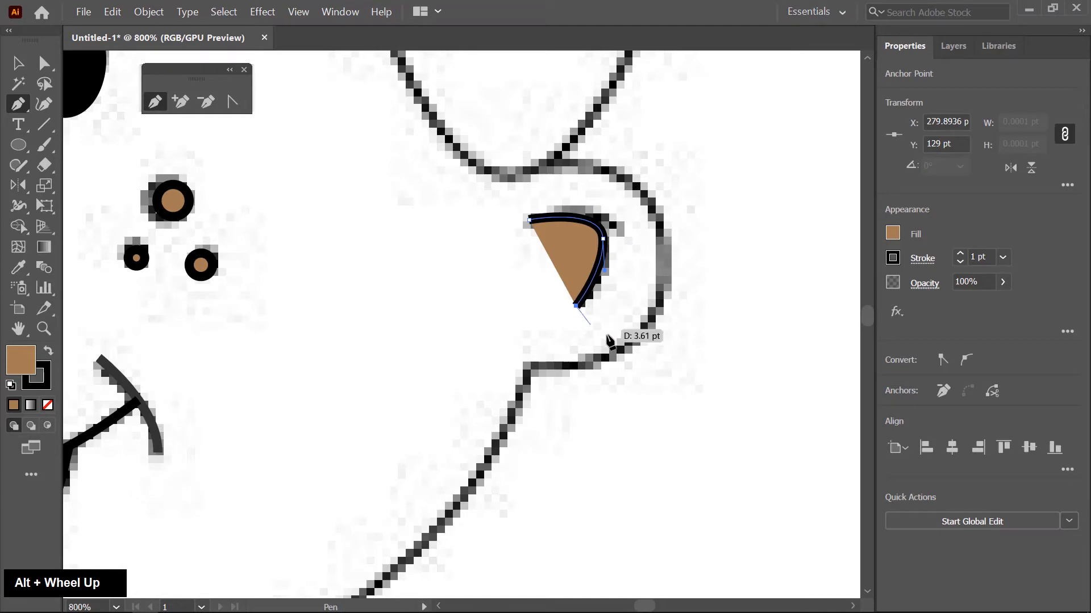
left_click(48, 406)
scroll(698, 382, "down", 4)
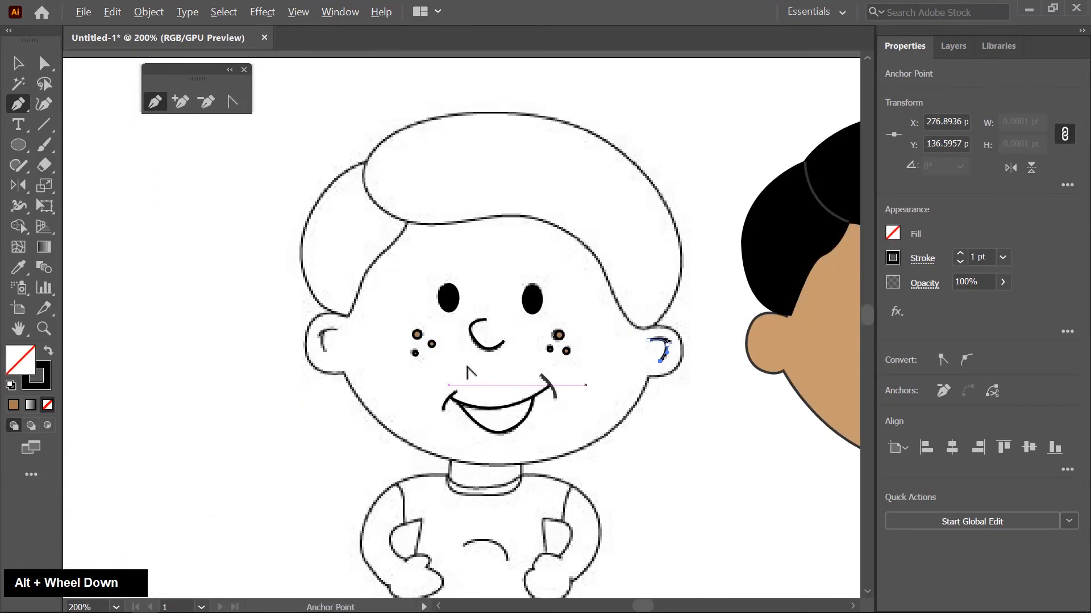
key("Escape")
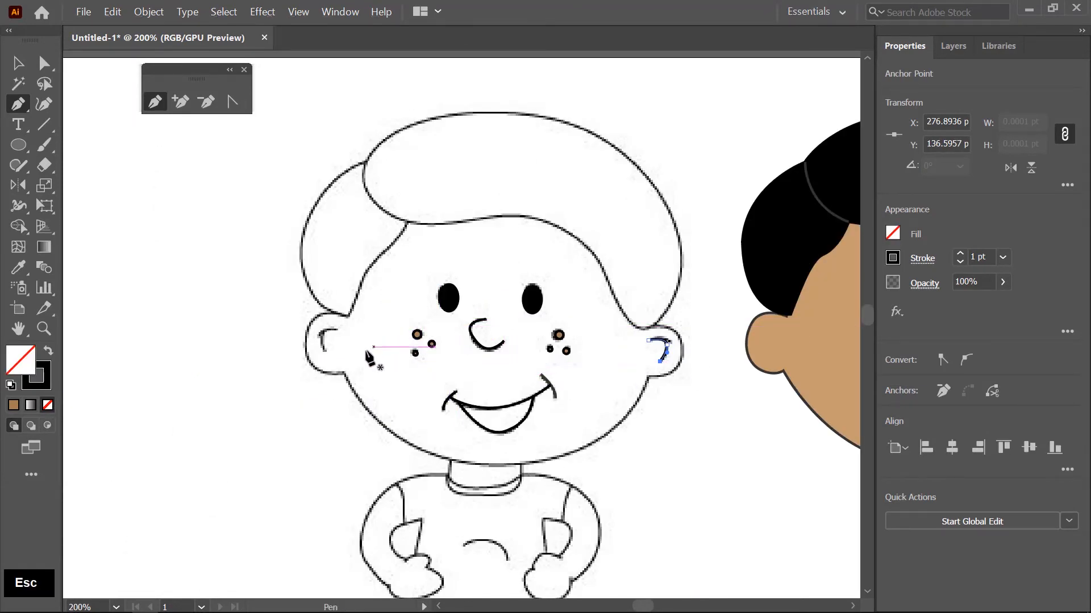
- Trace the inner curve of the left ear as an open Pen path without fill
scroll(316, 353, "up", 3)
scroll(316, 353, "up", 3)
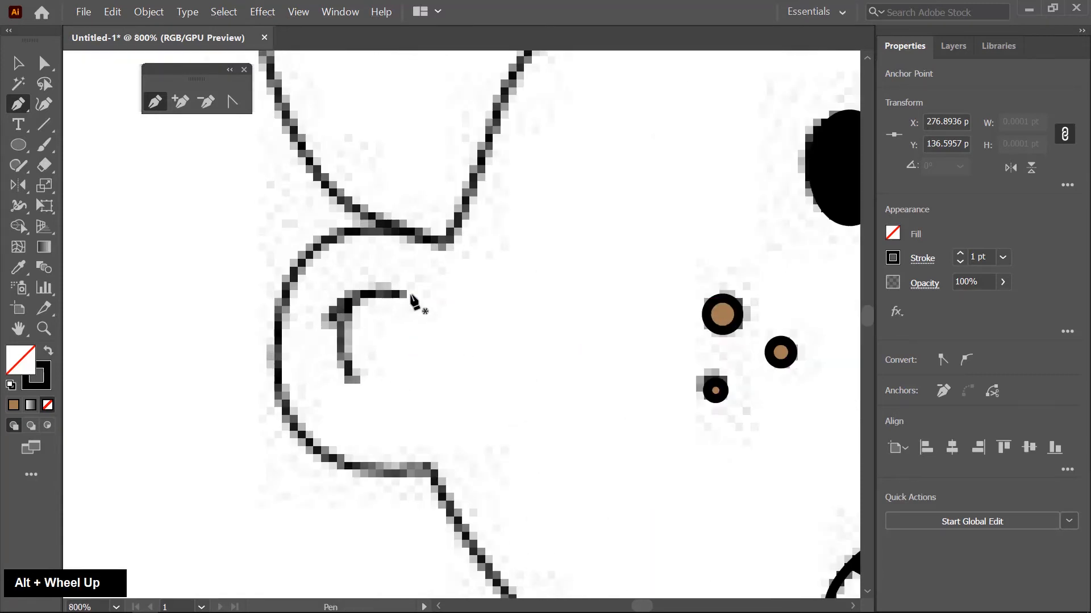
left_click(407, 292)
left_click_drag(339, 336, 349, 386)
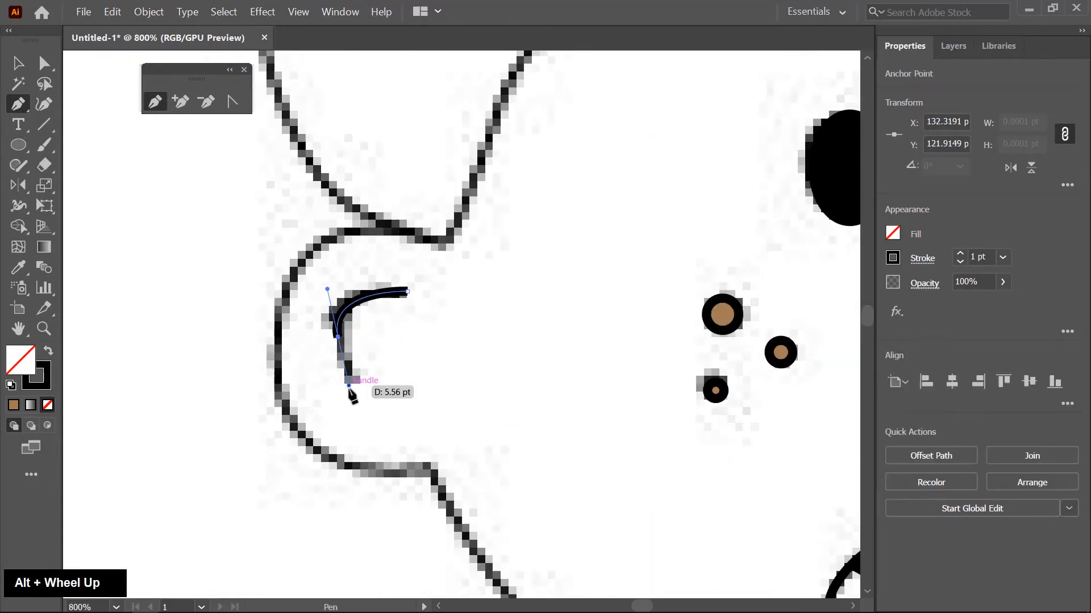
left_click(349, 386)
key("Escape")
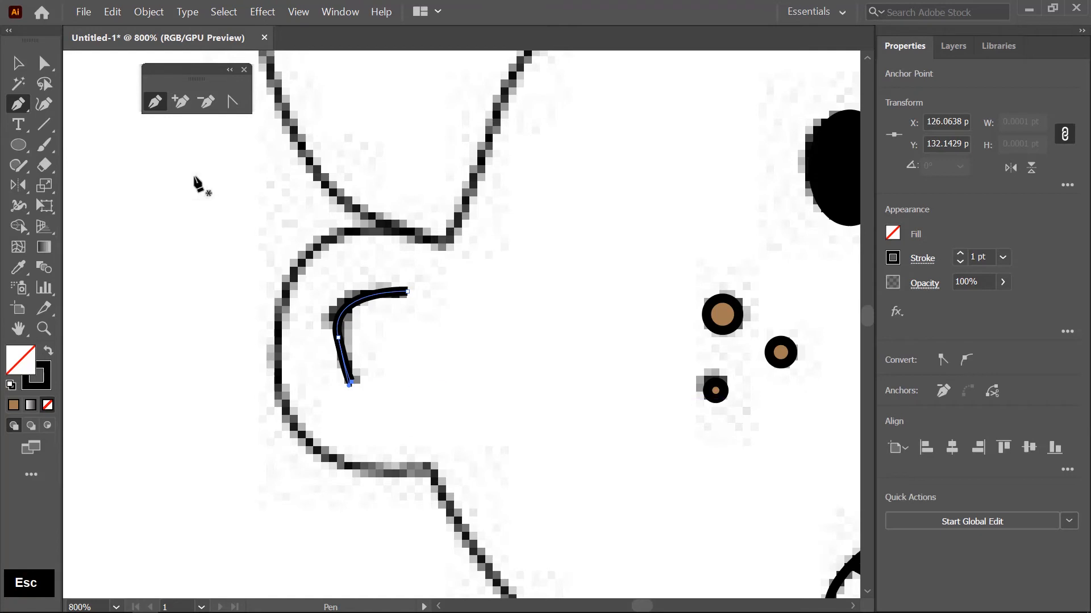
- Select the coloured hair and face shapes beside the sketch and move them onto the sketched head
left_click(15, 63)
scroll(297, 360, "down", 6)
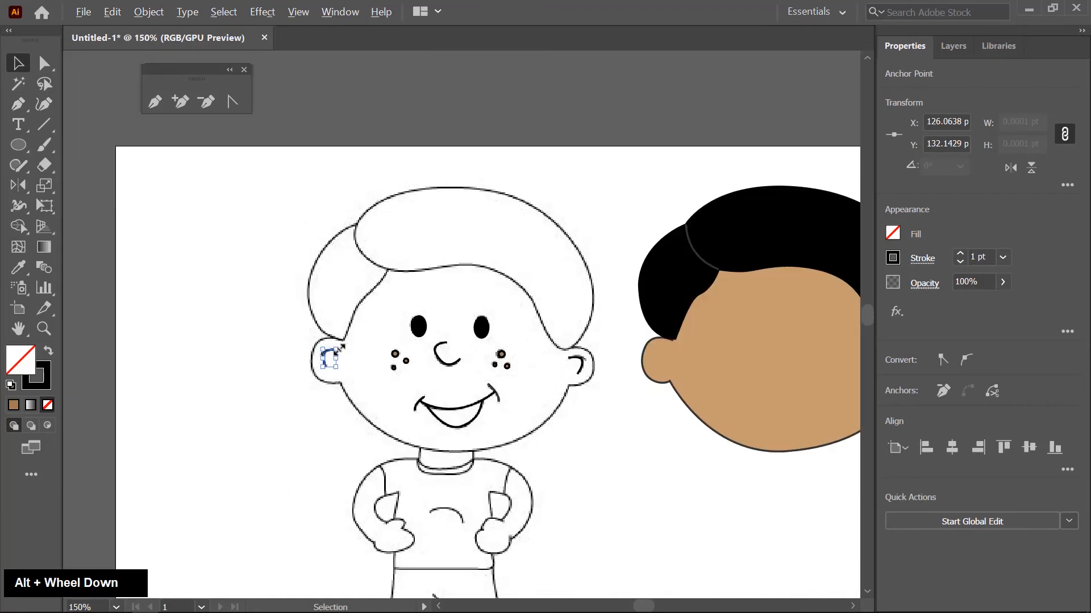
left_click_drag(732, 419, 738, 425)
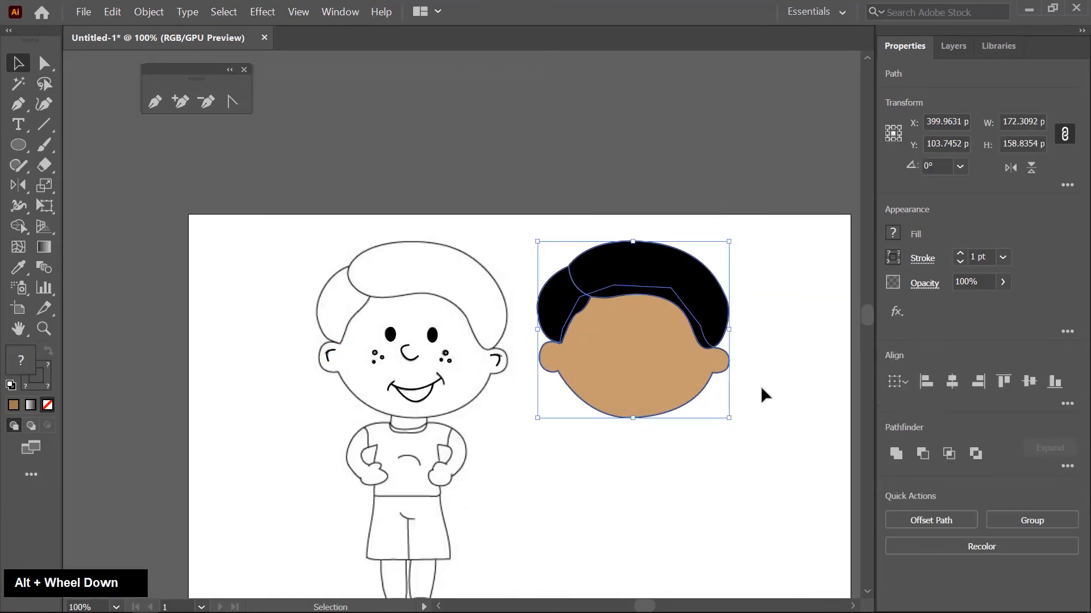
left_click_drag(675, 338, 455, 342)
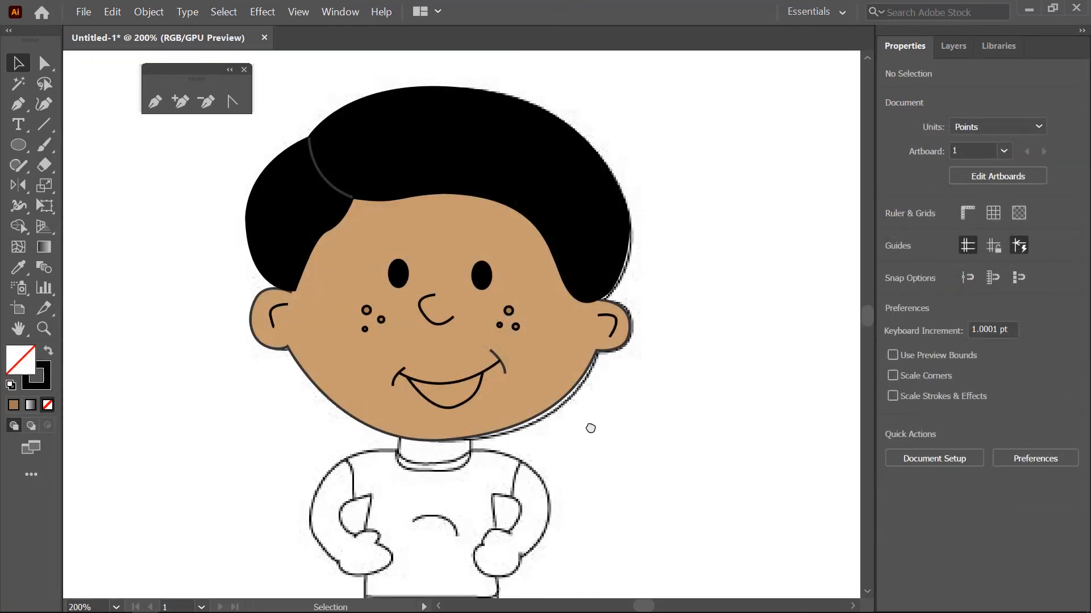
- Trace the shorts with the Pen tool from the left end of the waist down the left side and along the hem
scroll(589, 424, "down", 6)
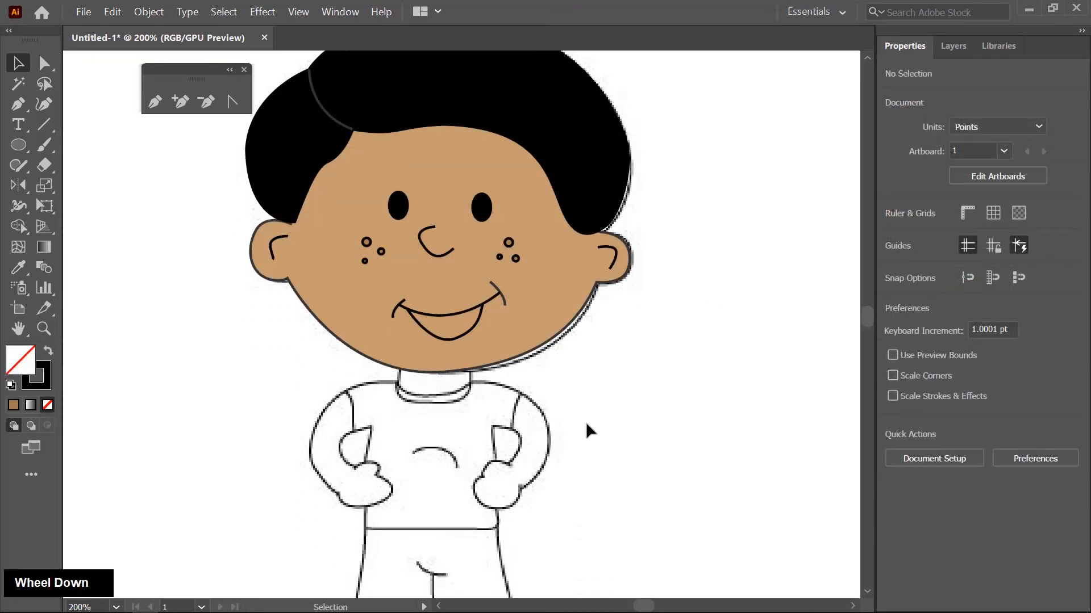
scroll(595, 419, "down", 1)
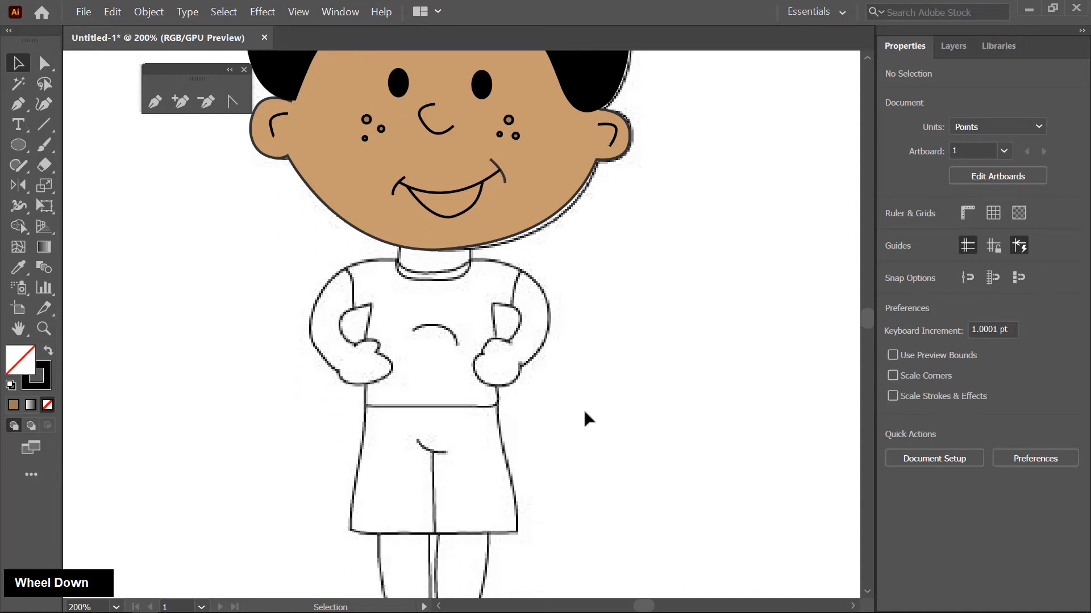
scroll(584, 412, "down", 1)
left_click_drag(518, 379, 512, 322)
scroll(448, 421, "up", 3)
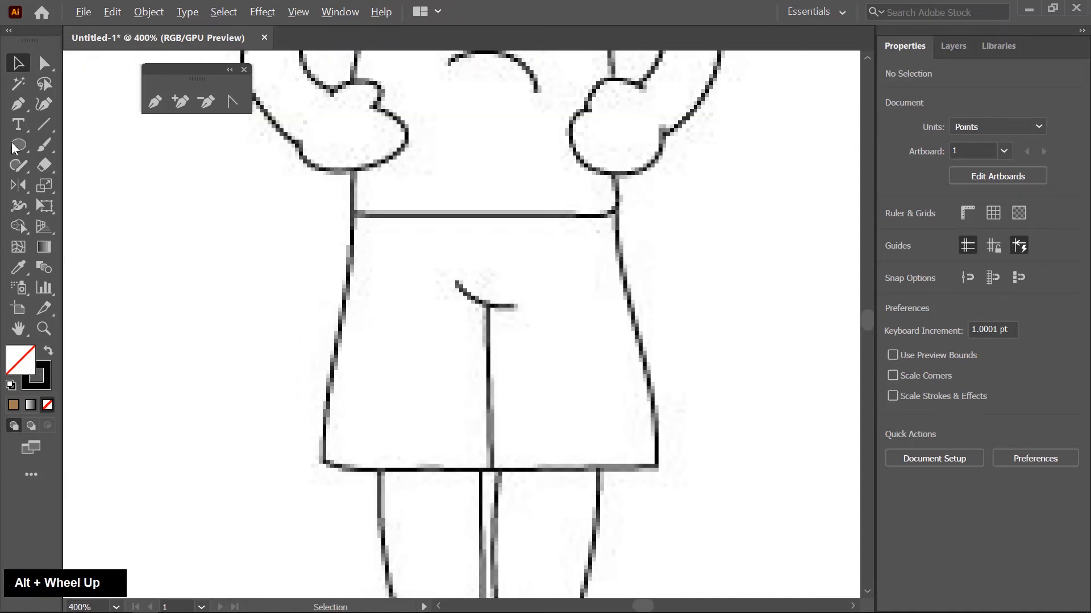
left_click(155, 103)
scroll(380, 239, "up", 1)
left_click(339, 196)
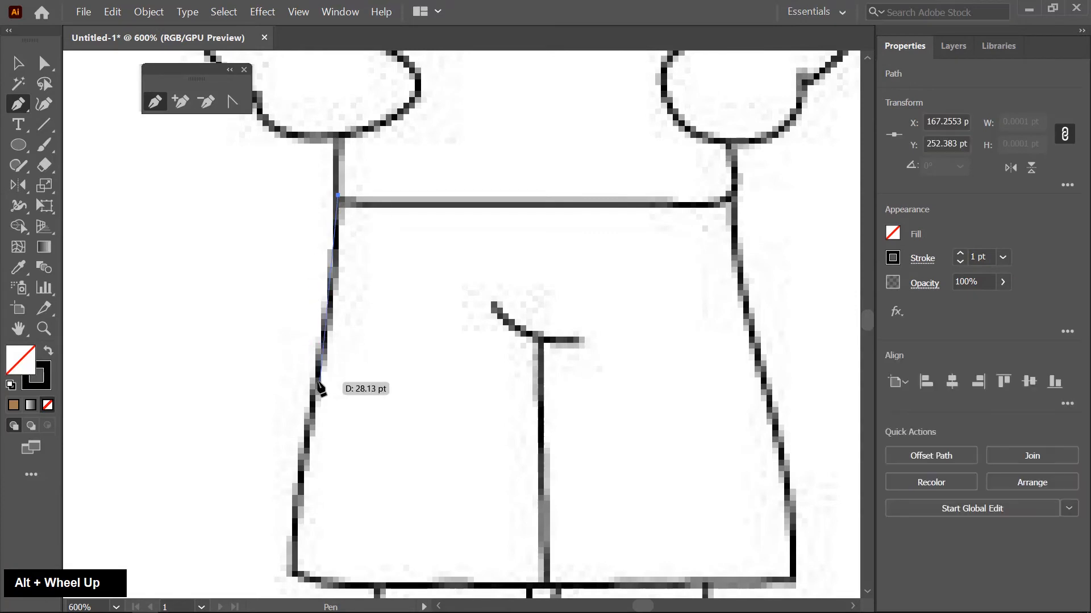
left_click_drag(317, 382, 311, 435)
left_click_drag(350, 536, 337, 385)
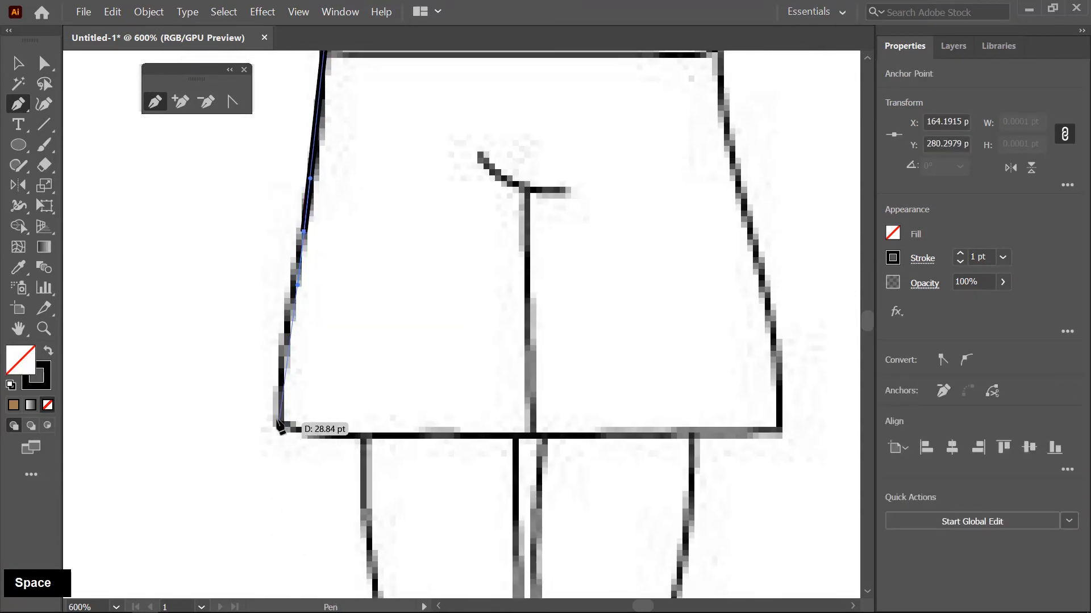
left_click_drag(276, 421, 285, 446)
left_click(433, 438)
left_click_drag(626, 446, 457, 439)
left_click(603, 419)
- Continue the shorts path up the right side and across the waist, closing an outline about 74.6 by 59.5 pt
left_click_drag(694, 384, 646, 460)
left_click(543, 335)
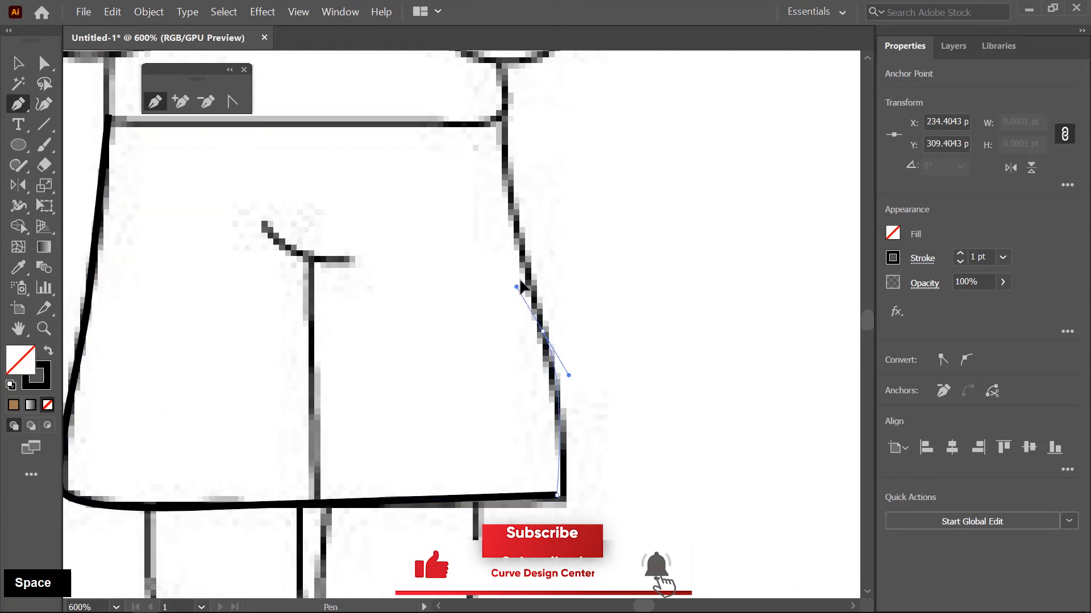
left_click(522, 273)
left_click_drag(521, 205, 552, 363)
left_click(139, 279)
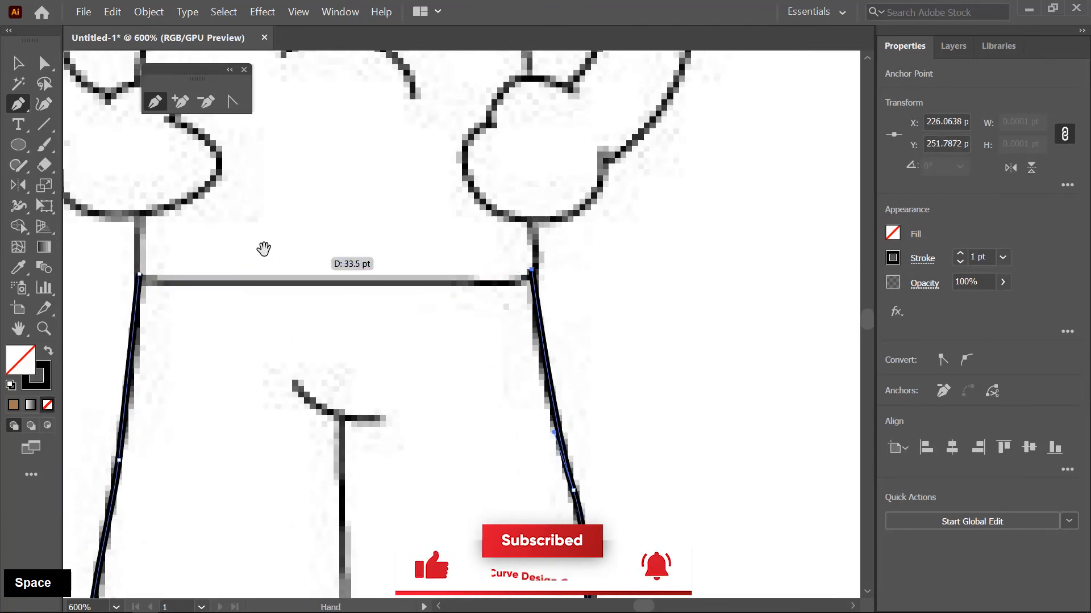
left_click_drag(263, 246, 515, 263)
scroll(625, 417, "up", 2)
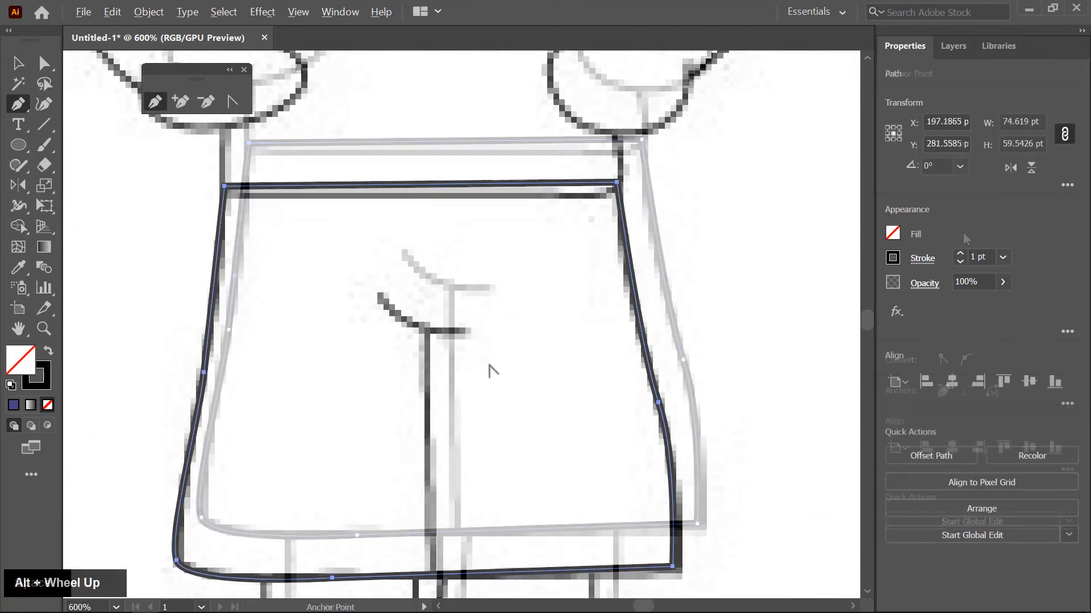
- Trace the short curved fold on the front of the shorts and the straight centre seam from it to the hem as open paths
left_click(349, 287)
left_click_drag(469, 342, 548, 325)
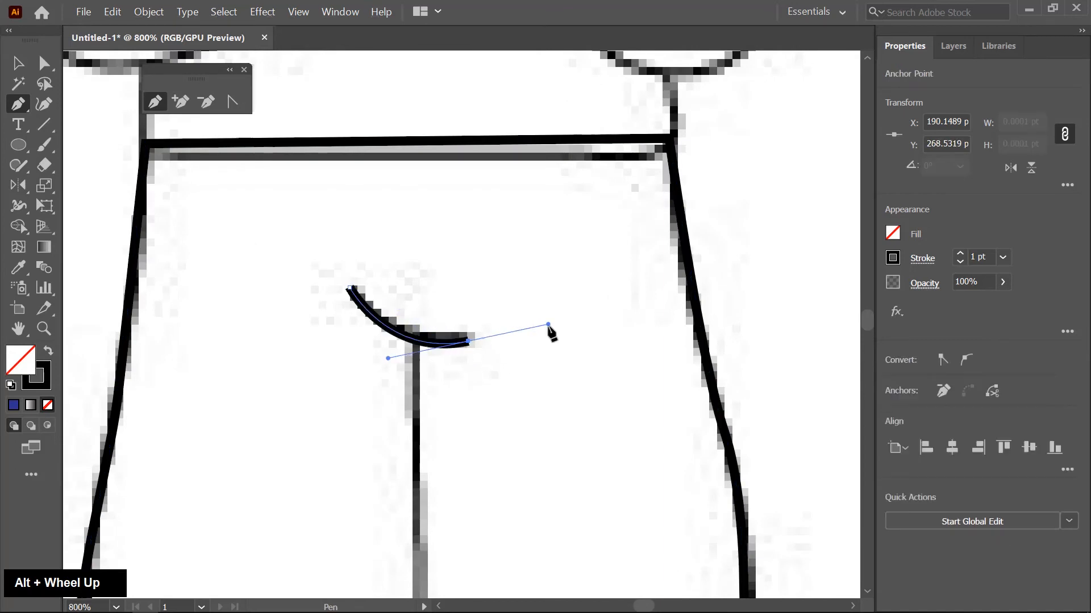
key("Escape")
left_click_drag(551, 431, 579, 247)
left_click(444, 161)
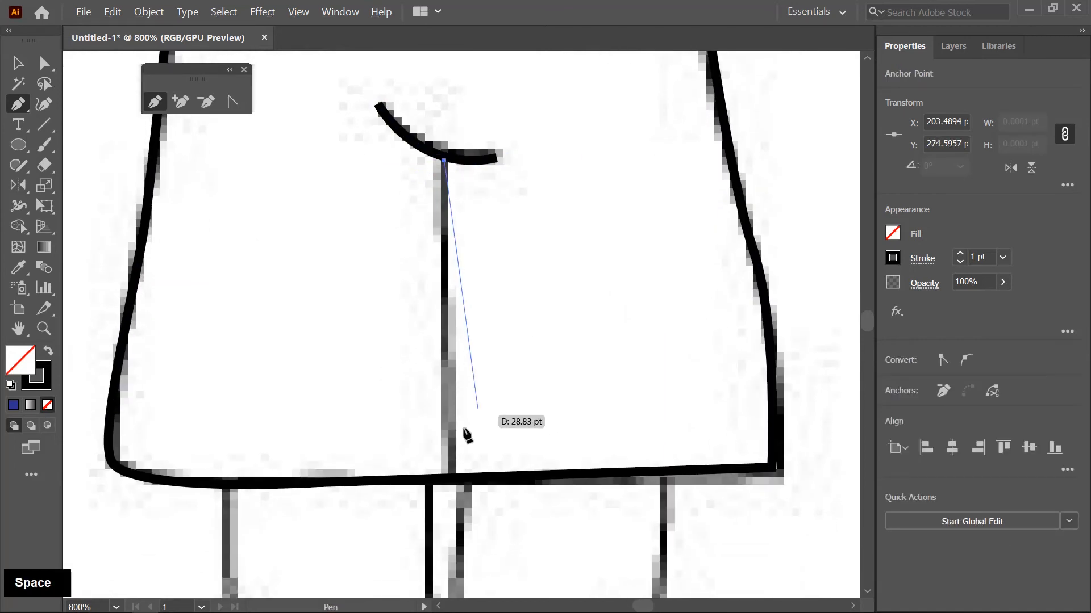
left_click(452, 478)
key("grave")
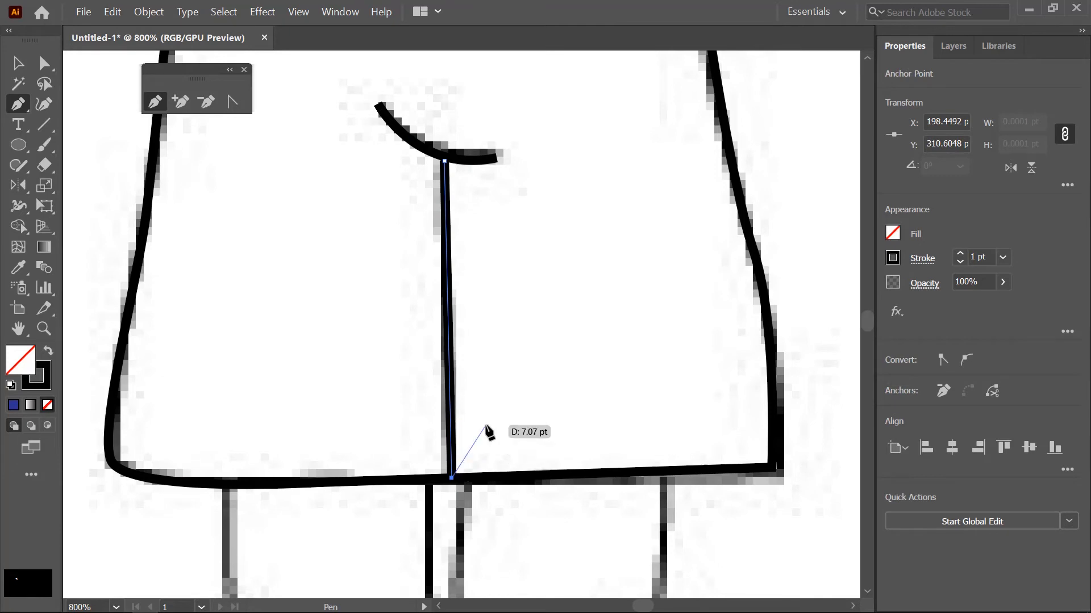
- Fill the shorts outline with the dark blue swatch
scroll(482, 433, "down", 3)
key("v")
left_click(608, 372)
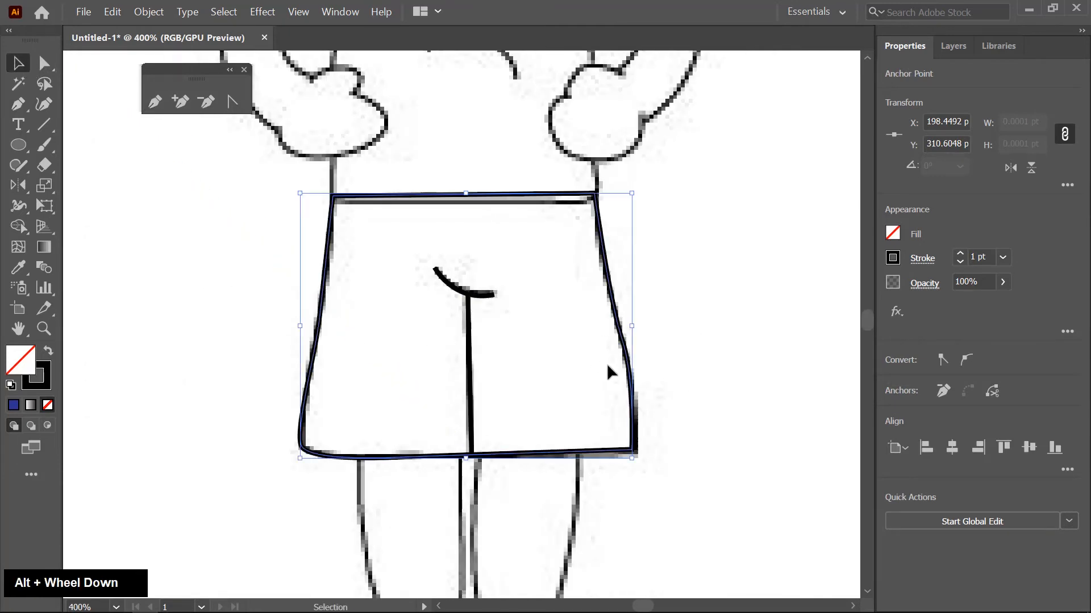
left_click(892, 258)
left_click(892, 233)
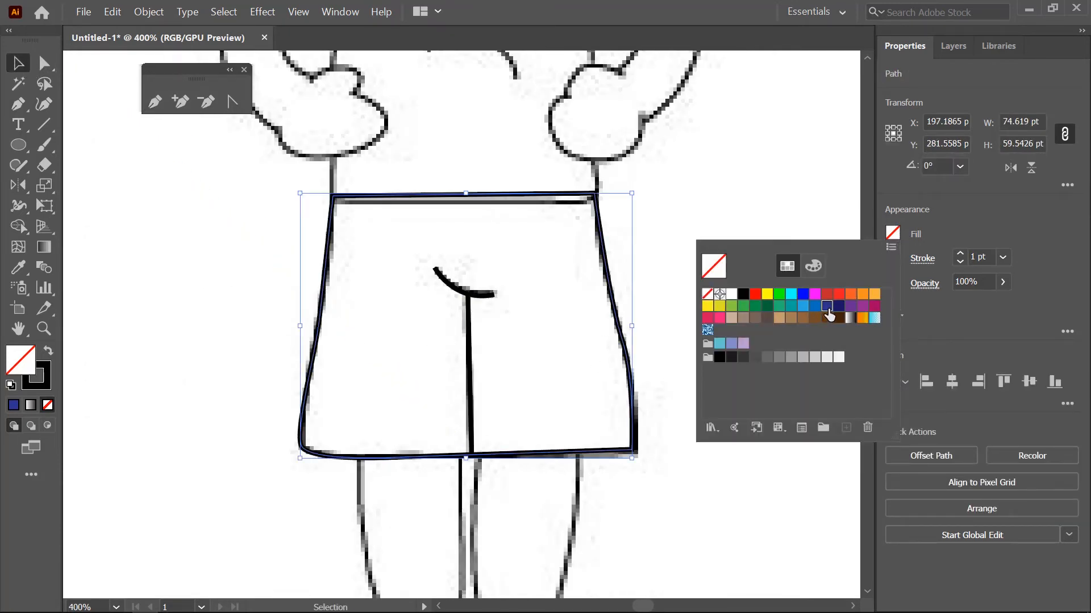
left_click(827, 310)
key("Escape")
- Trace the left leg with the Pen tool down its outer side and along the curved ankle edge, without a fill
key("space")
scroll(266, 390, "down", 5)
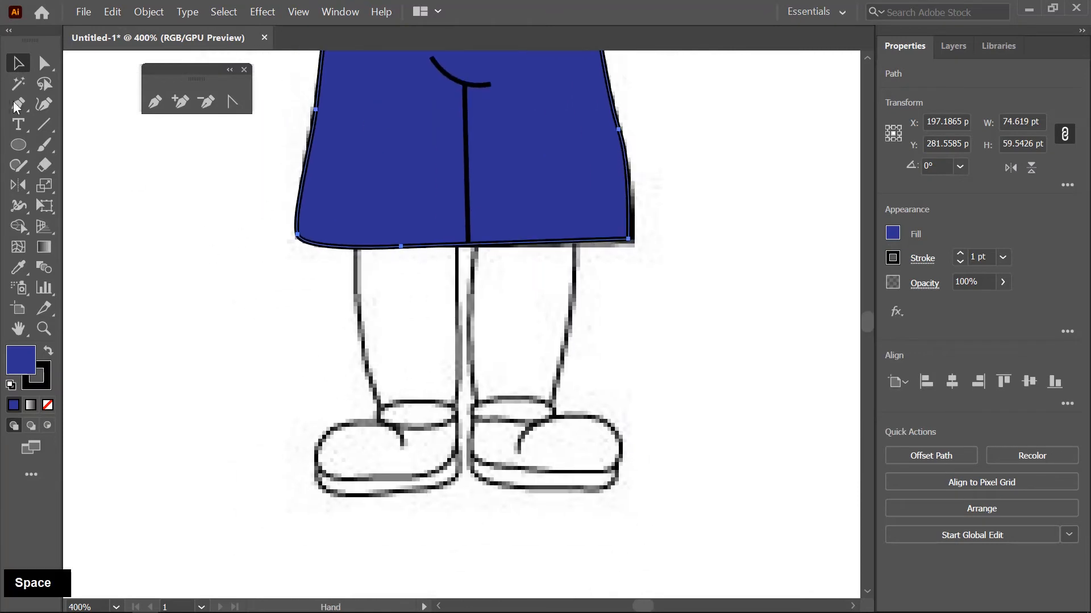
scroll(376, 403, "up", 2)
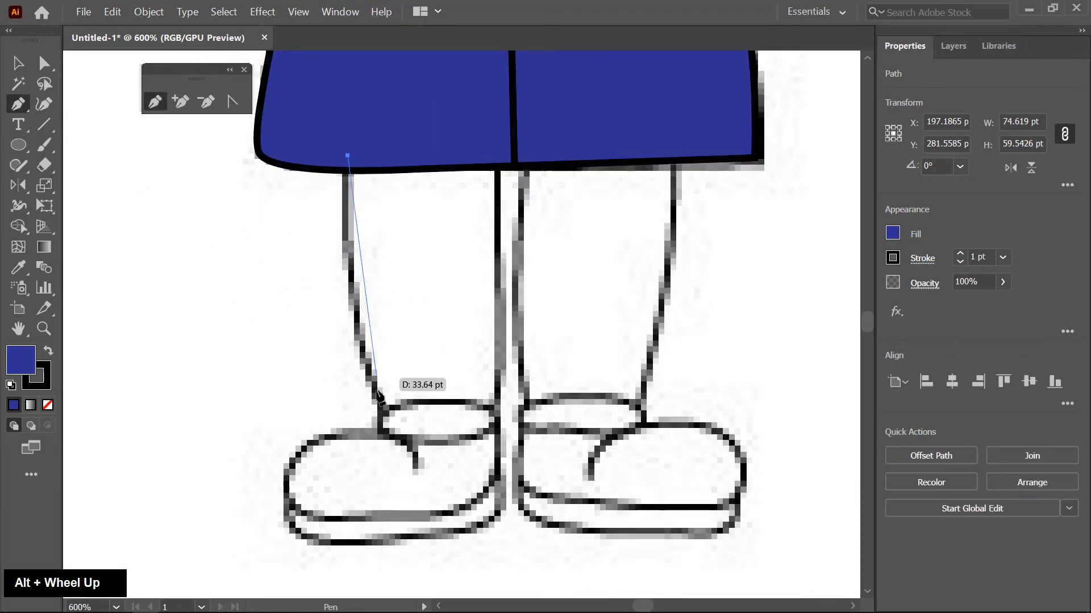
left_click_drag(384, 413, 511, 416)
scroll(446, 365, "up", 2, "alt")
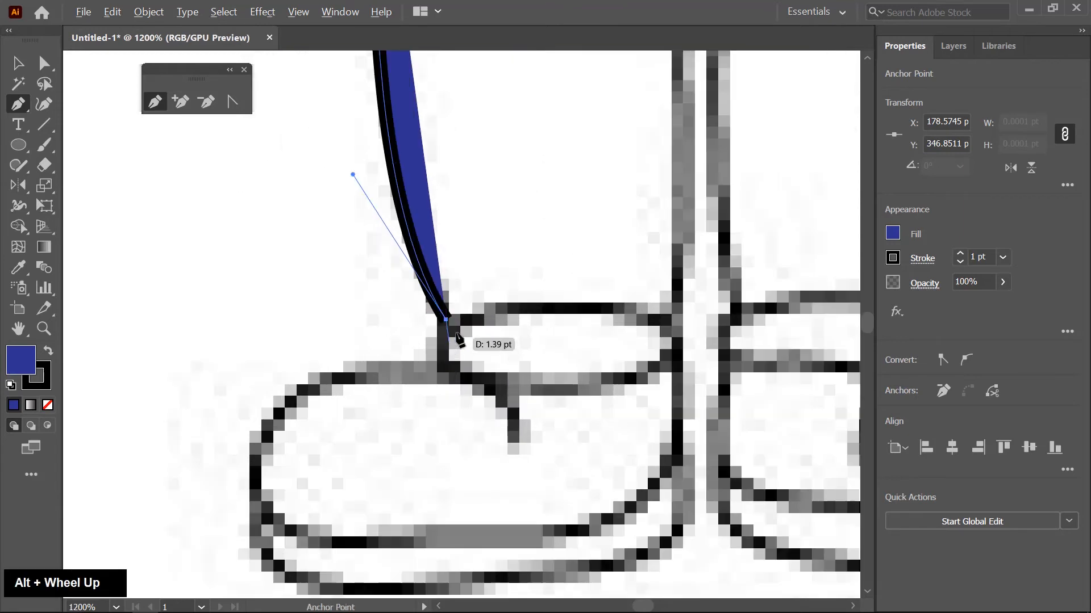
left_click(670, 331)
left_click_drag(751, 394, 753, 393)
left_click_drag(743, 231, 562, 311)
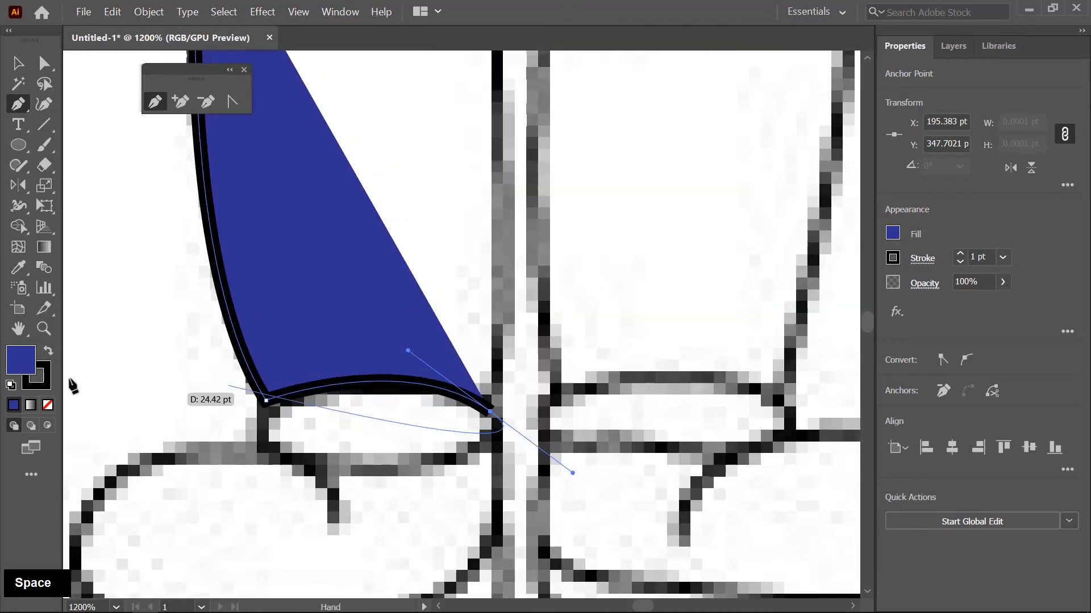
left_click(48, 405)
- Continue the leg path up the inner side into the shorts and close the outline, about 22.7 by 39.9 pt
left_click_drag(542, 370, 516, 443)
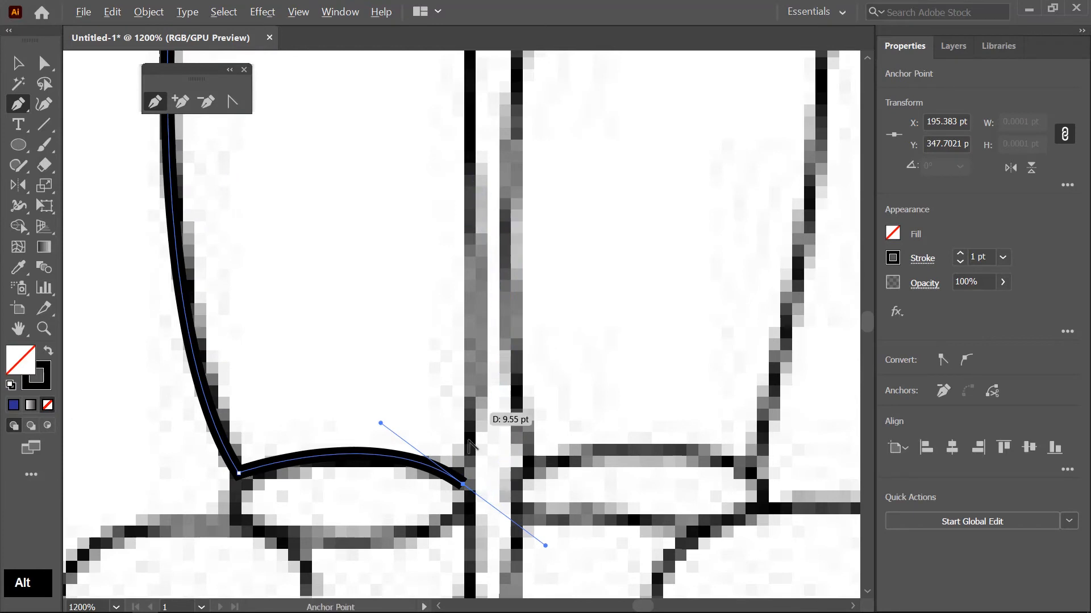
left_click(463, 484, "alt")
scroll(479, 418, "up", 2)
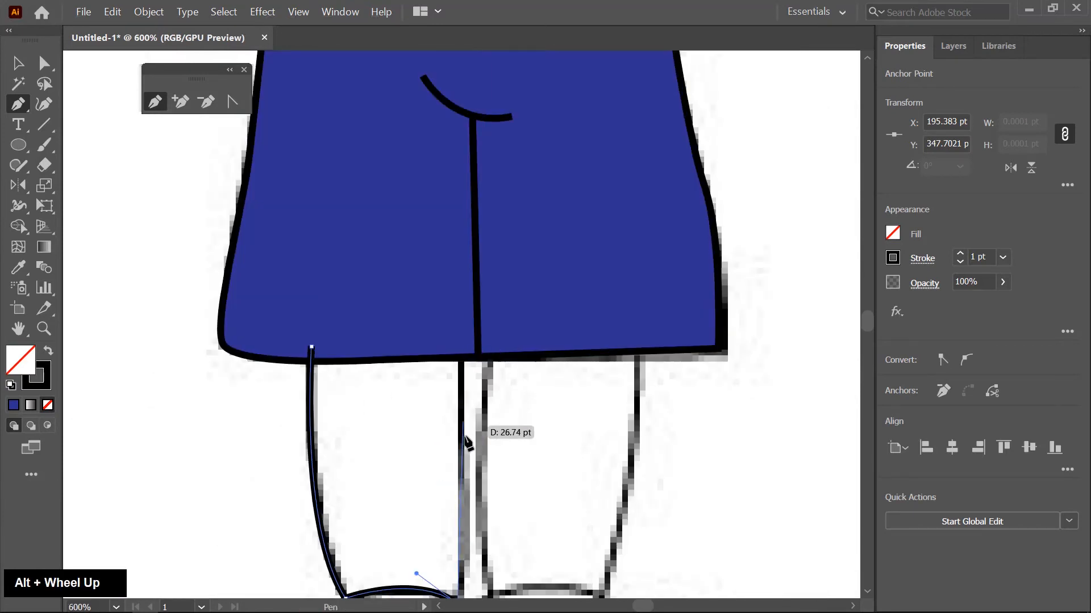
scroll(454, 344, "up", 1)
left_click(456, 338)
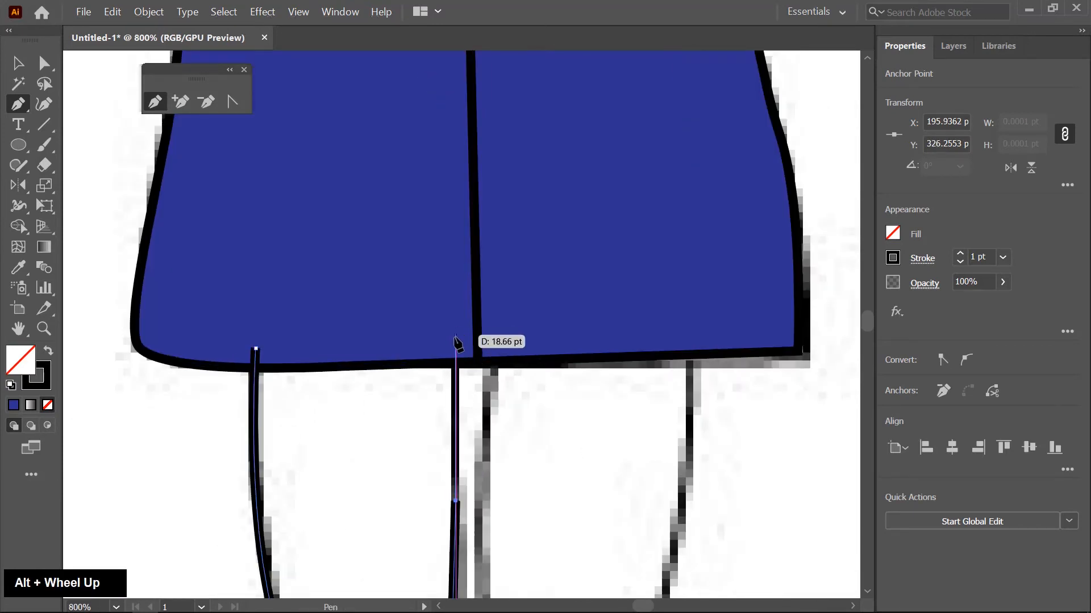
left_click(255, 348)
- Start the left shoe outline at its opening and trace over the toe, down the outer side and onto the sole's underside
left_click_drag(424, 460, 485, 338)
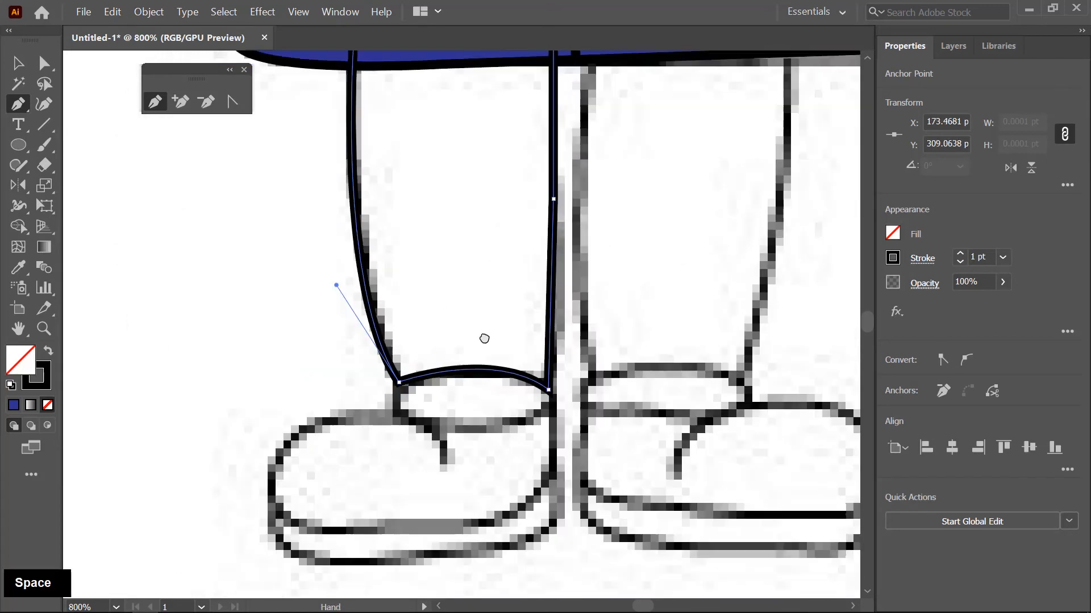
scroll(430, 414, "up", 1)
left_click(479, 384)
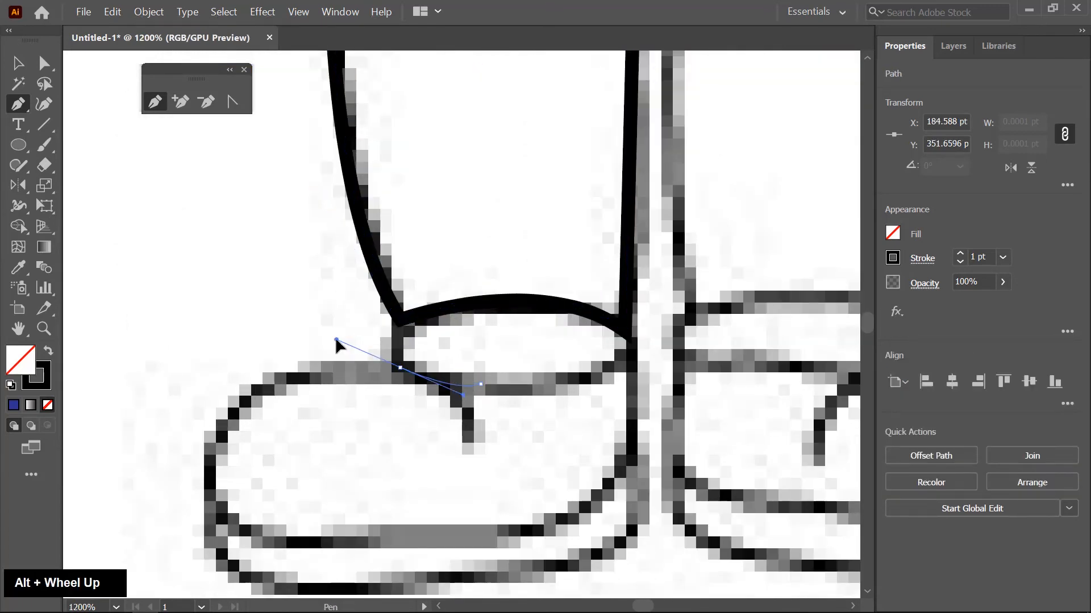
left_click_drag(336, 344, 336, 343)
left_click_drag(209, 454, 214, 505)
left_click_drag(310, 582, 359, 430)
- Continue the shoe outline along the sole and up the heel, closing it across the opening at about 31.7 by 17.9 pt
scroll(244, 344, "up", 1)
left_click_drag(537, 391, 570, 383)
mouse_move(714, 377)
left_mouse_down()
mouse_move(513, 417)
mouse_move(577, 379)
left_mouse_up()
mouse_move(579, 275)
left_mouse_down()
mouse_move(574, 242)
mouse_move(556, 382)
left_mouse_up()
left_click(560, 273)
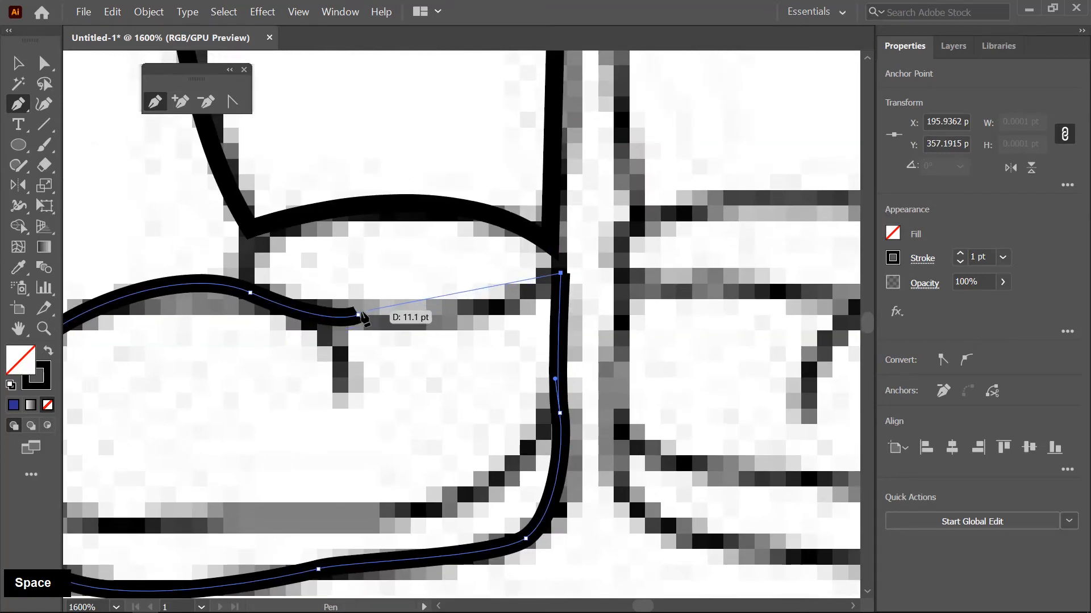
left_click_drag(358, 314, 445, 334)
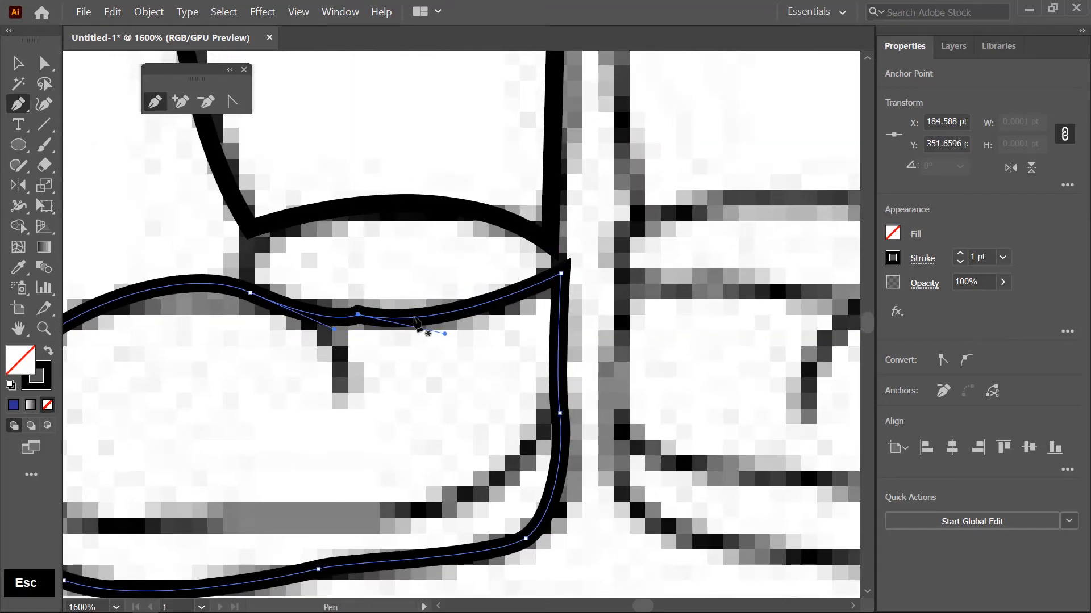
- Trace the sock between the left leg and shoe as a closed path with curved upper and lower edges, about 16.9 by 9.1 pt
left_click(253, 201)
left_click(243, 306)
left_click(551, 295)
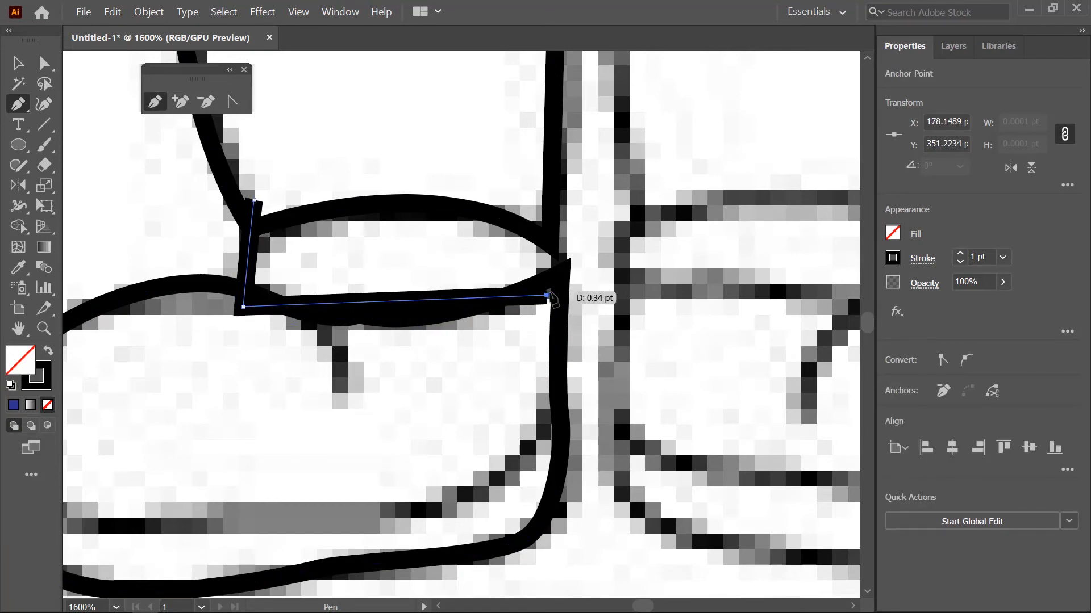
key("ctrl+z")
left_click_drag(543, 299, 676, 222)
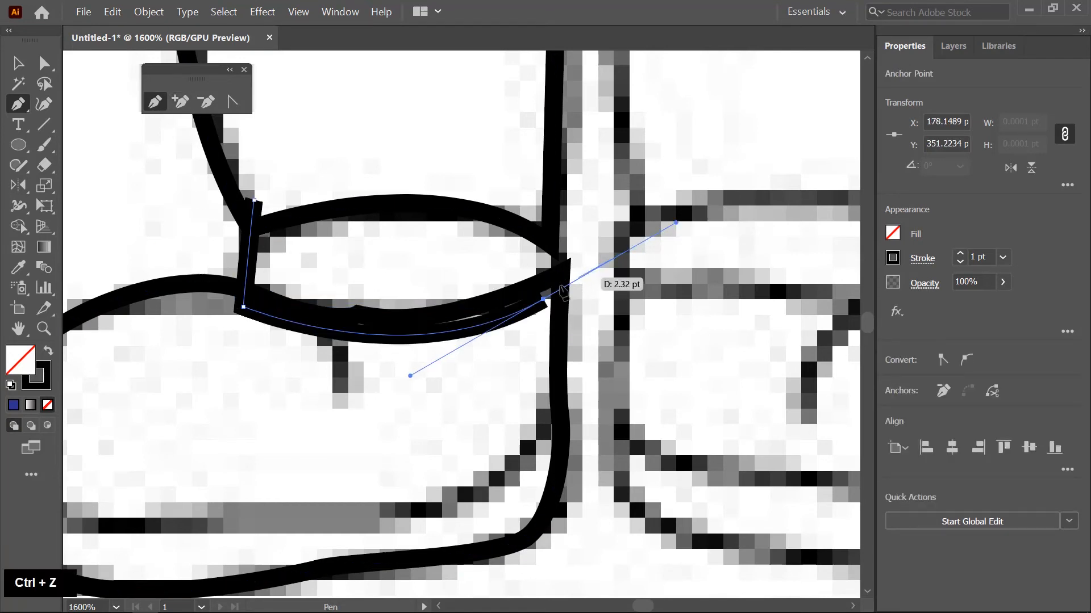
left_click(543, 299)
left_click(543, 186)
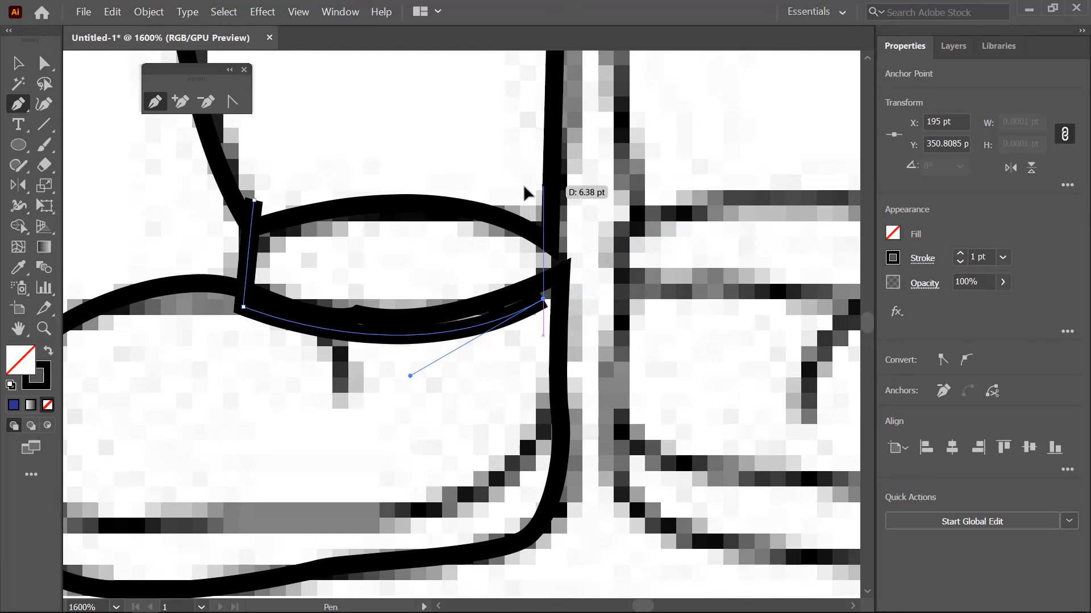
left_click_drag(256, 203, 185, 253)
- Fill the left leg outline with the light brown skin-tone swatch
key("v")
scroll(512, 398, "down", 3)
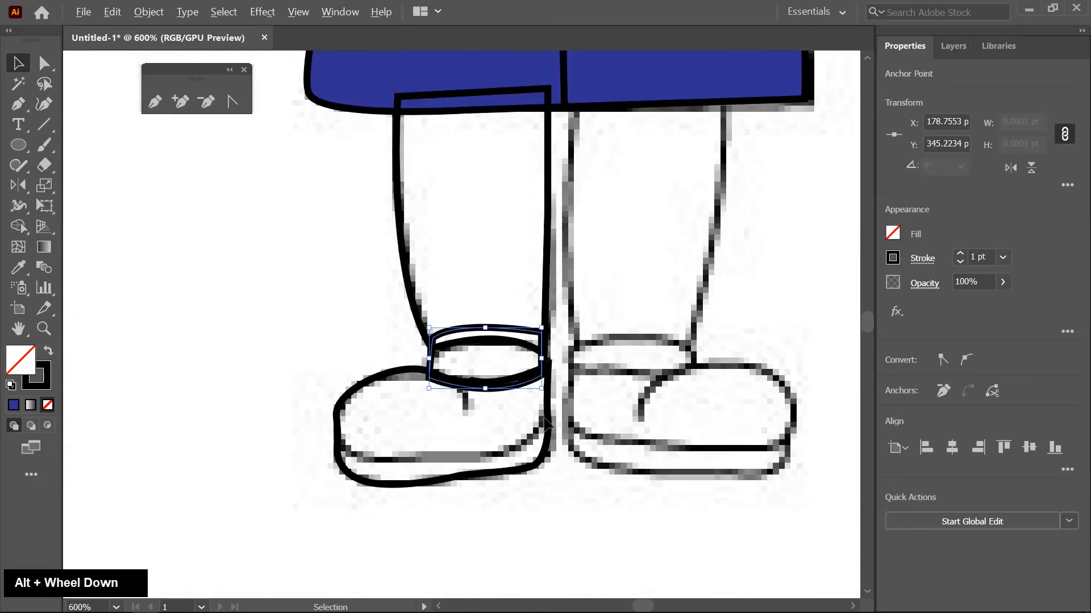
scroll(379, 279, "up", 1)
left_click(568, 281)
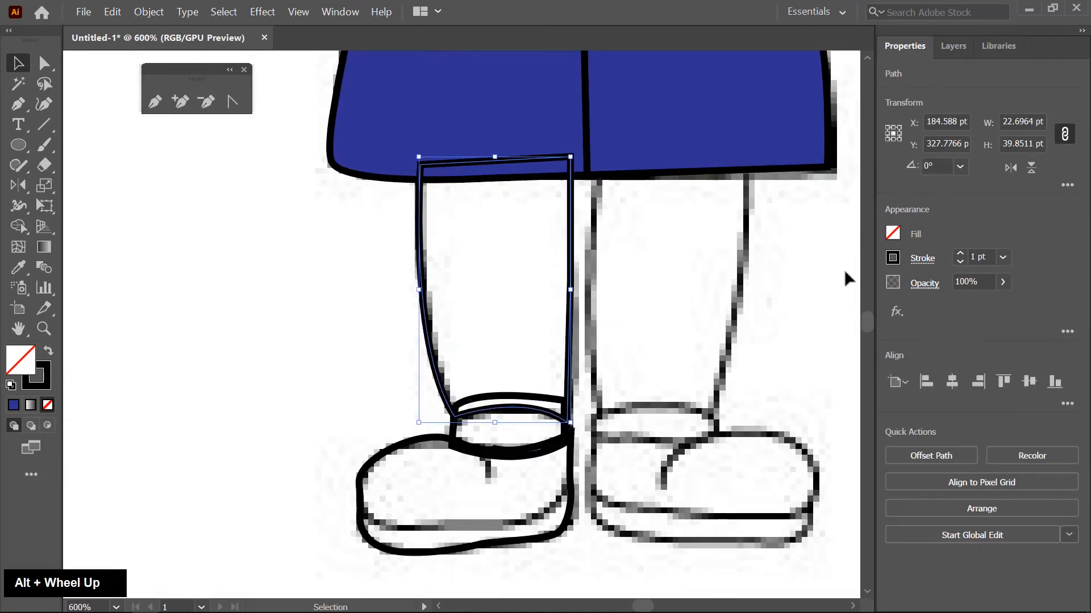
left_click(896, 234)
left_click(777, 316)
- Fill the left shoe outline with black
left_click_drag(487, 327, 368, 191)
left_click(263, 304)
left_click(892, 233)
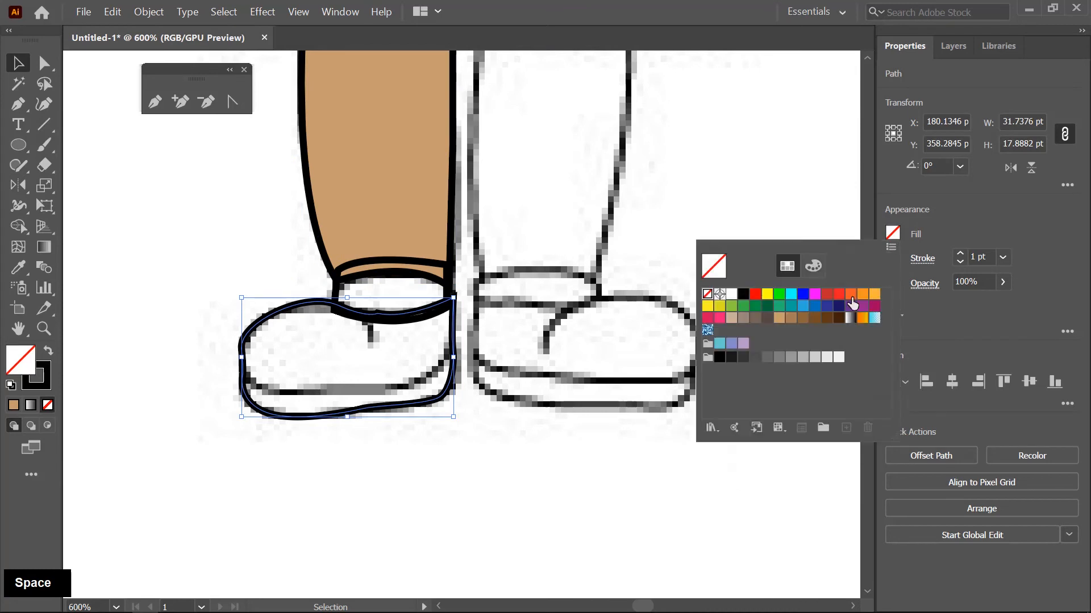
left_click(725, 359)
scroll(262, 359, "up", 1, "alt")
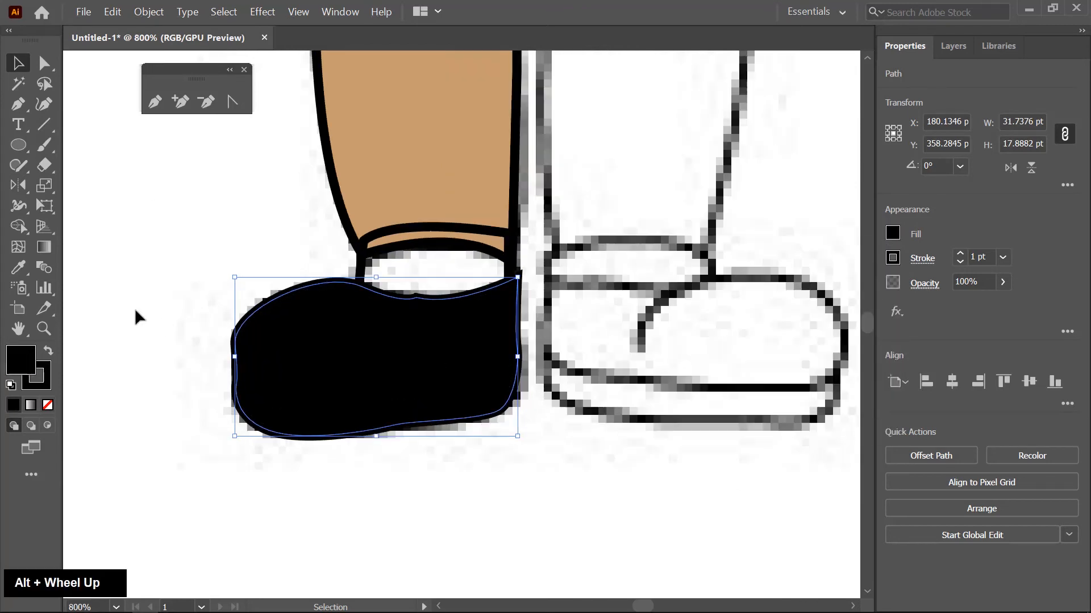
- Trace a curved sole line across the lower part of the left shoe and give it a dark grey stroke
left_click(17, 104)
scroll(244, 392, "up", 1, "alt")
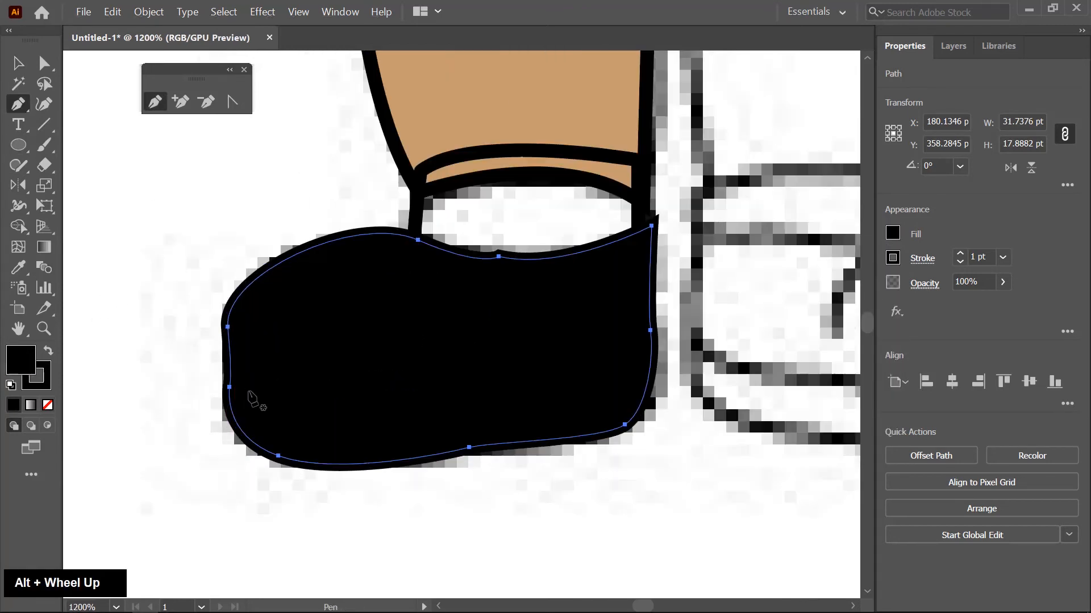
left_click(245, 388)
left_click_drag(459, 403, 546, 392)
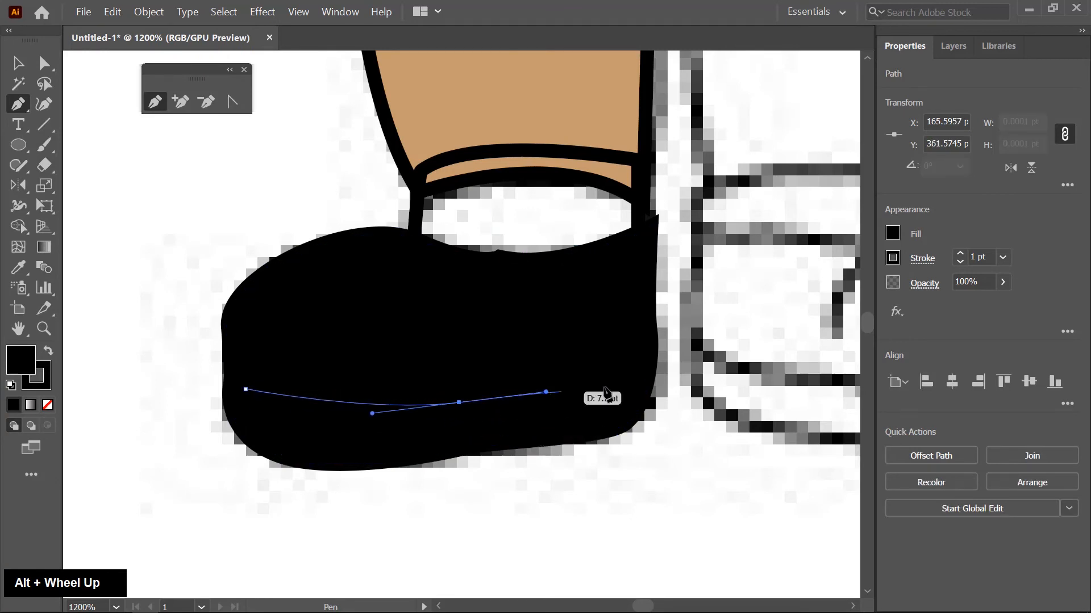
left_click_drag(650, 357, 668, 342)
key("Escape")
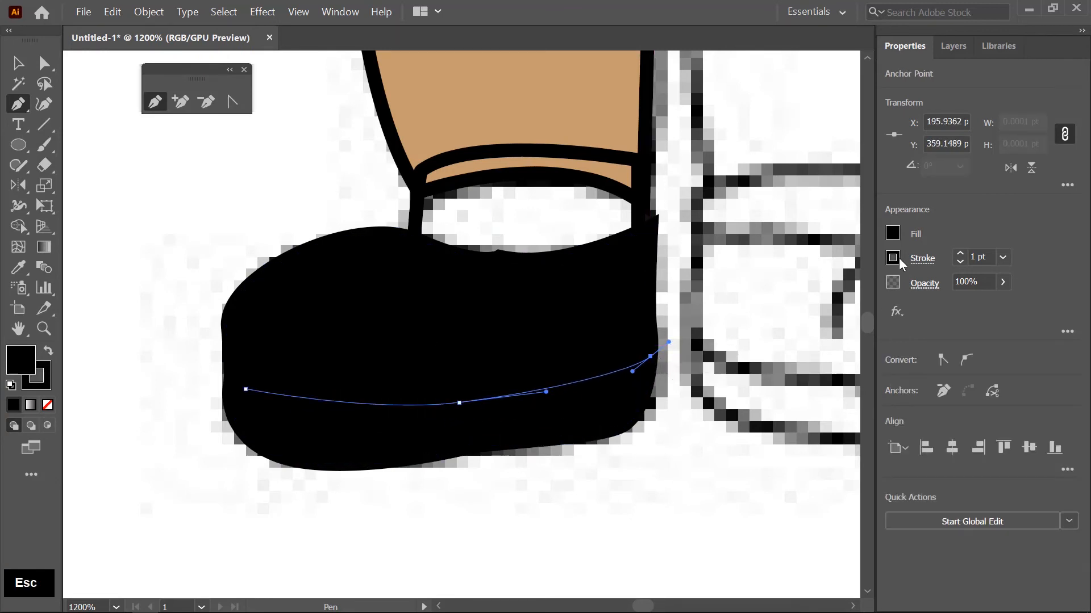
left_click(893, 257)
left_click(744, 383)
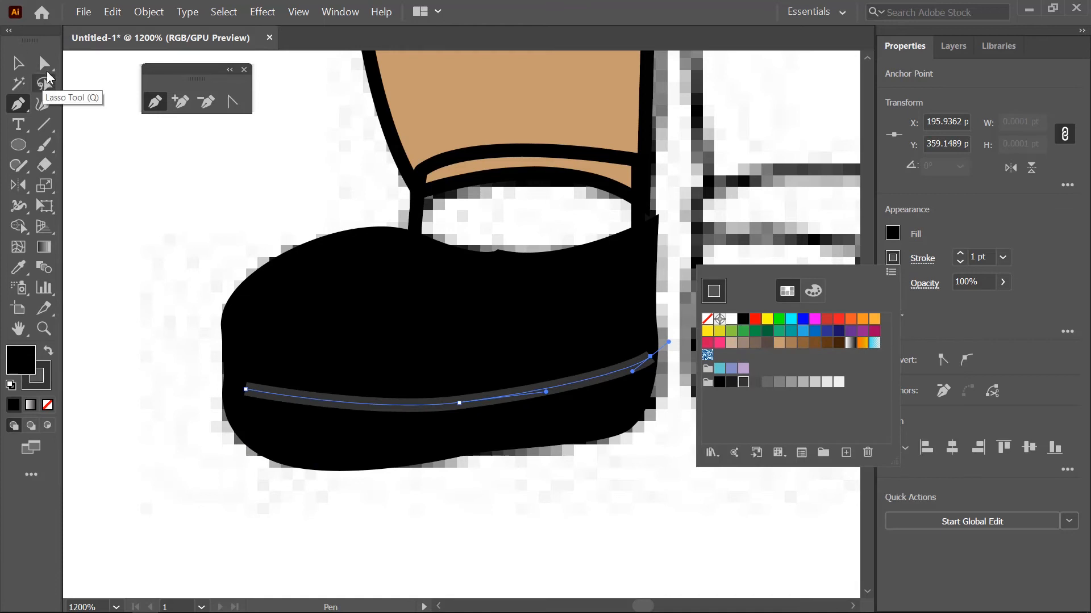
key("Escape")
scroll(225, 358, "up", 1)
left_click_drag(263, 419, 235, 413)
scroll(370, 449, "down", 3)
scroll(581, 442, "up", 4)
left_click_drag(678, 353, 693, 346)
key("ctrl+z")
key("ctrl+z")
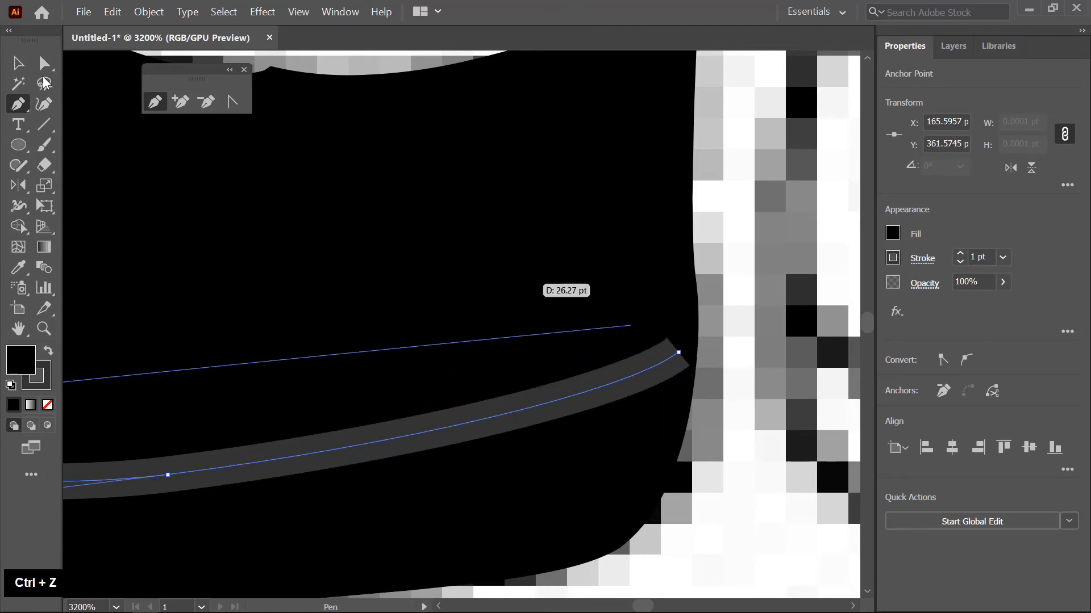
- Adjust the sole line's anchor points so that both ends reach the shoe's edges, and set its stroke to 0.5 pt
key("a")
left_click(679, 353)
left_click_drag(679, 352, 683, 352)
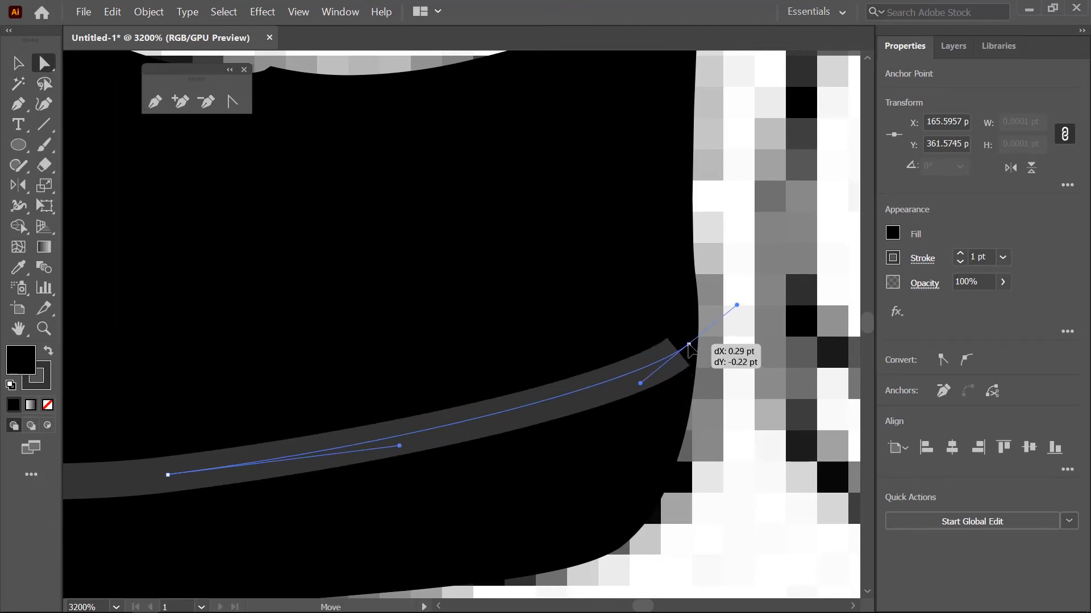
scroll(696, 327, "down", 3)
scroll(471, 405, "up", 3)
left_click_drag(474, 392, 472, 397)
scroll(569, 442, "down", 3)
scroll(423, 420, "up", 3)
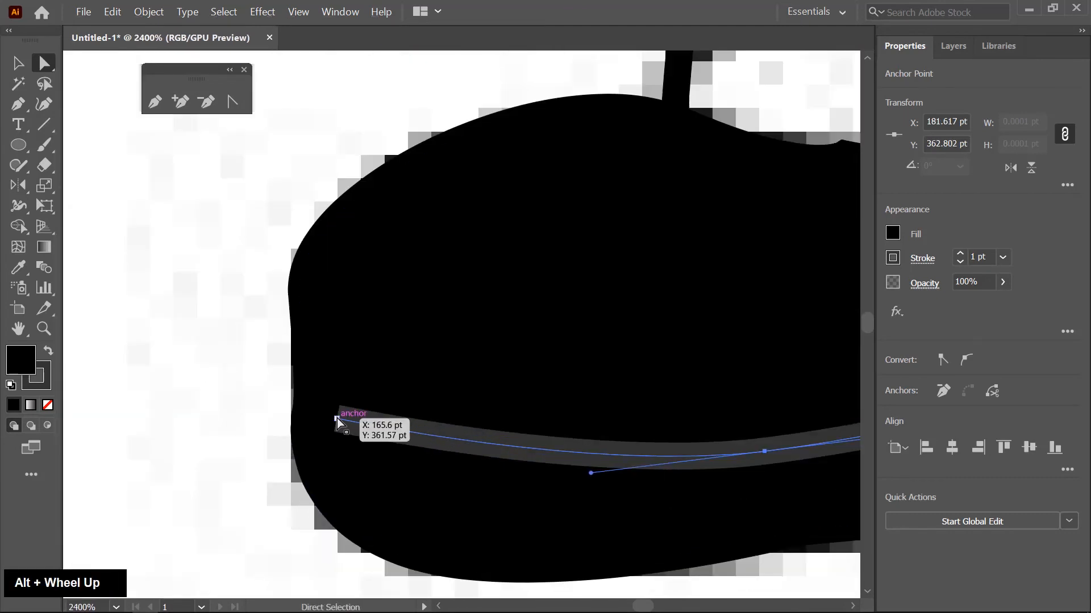
left_click_drag(336, 419, 307, 413)
scroll(318, 451, "down", 2)
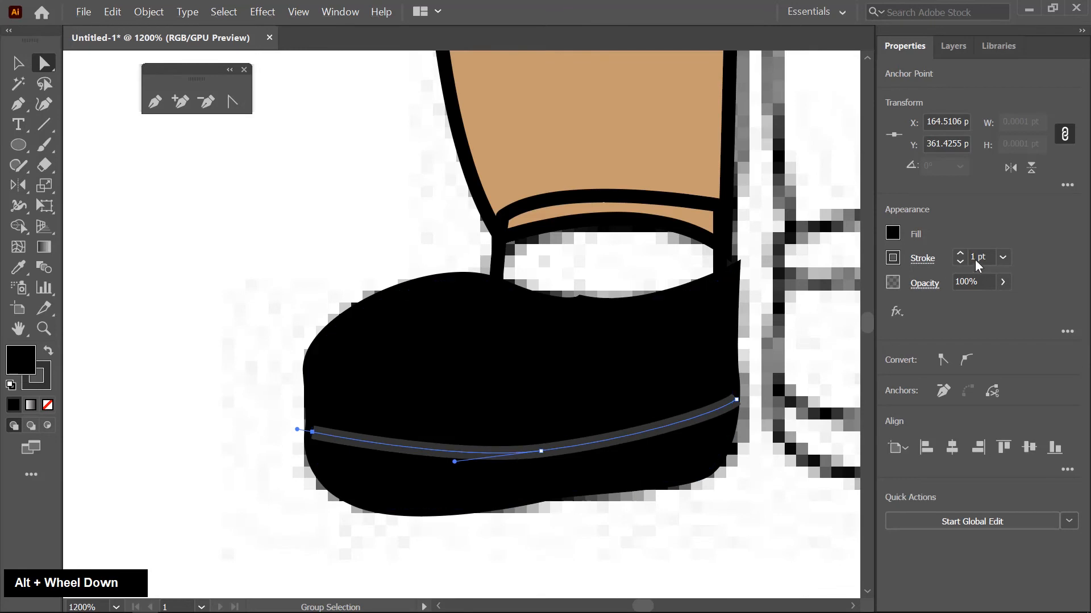
scroll(981, 259, "down", 2)
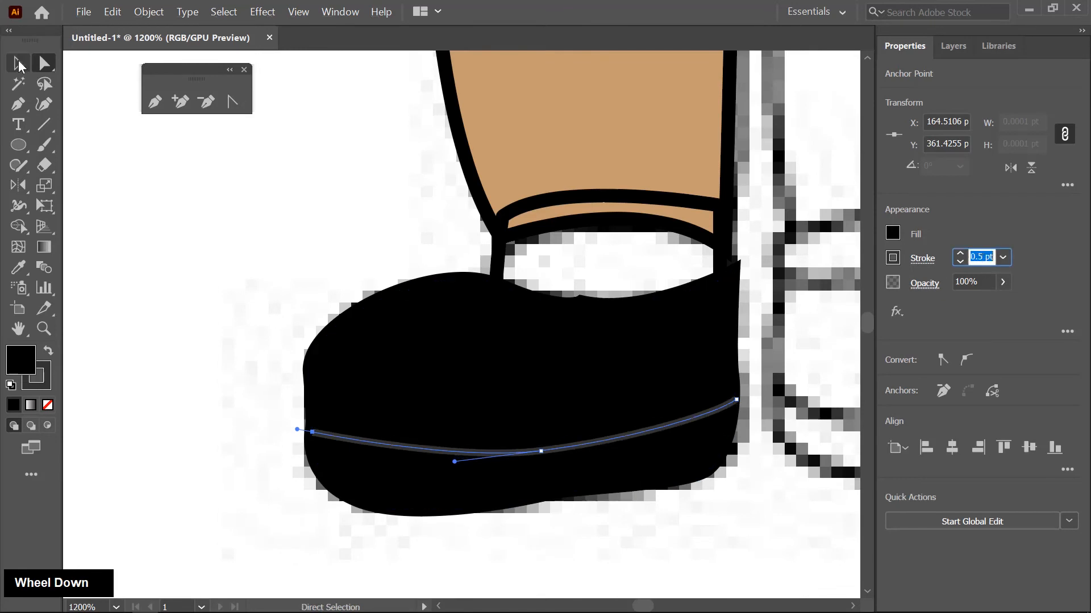
- Fill the sock shape above the left shoe with white
left_click(18, 63)
left_click(532, 275)
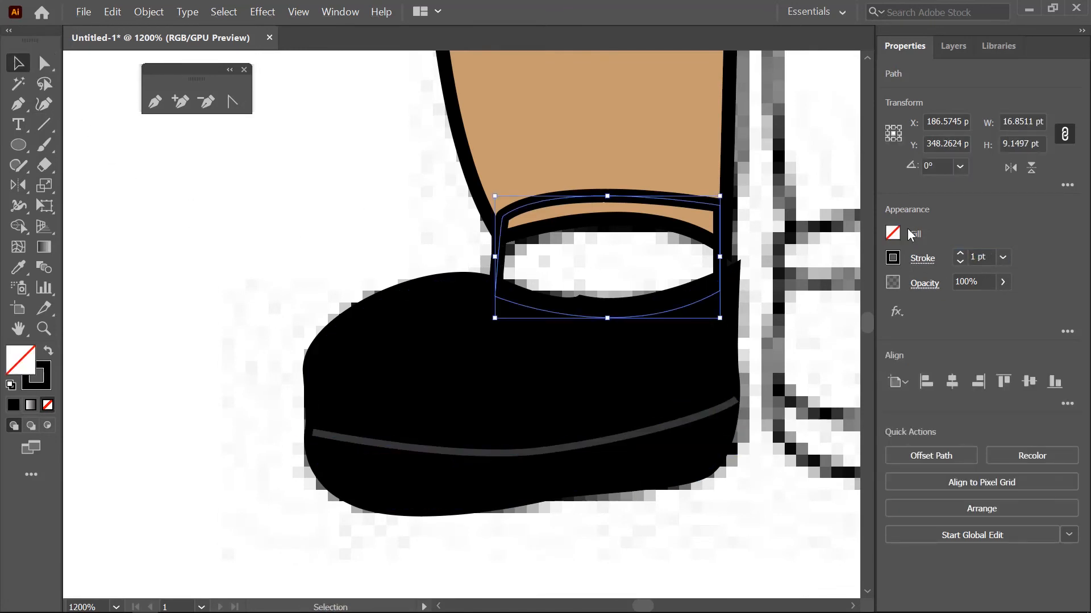
left_click(893, 233)
left_click(731, 295)
key("Escape")
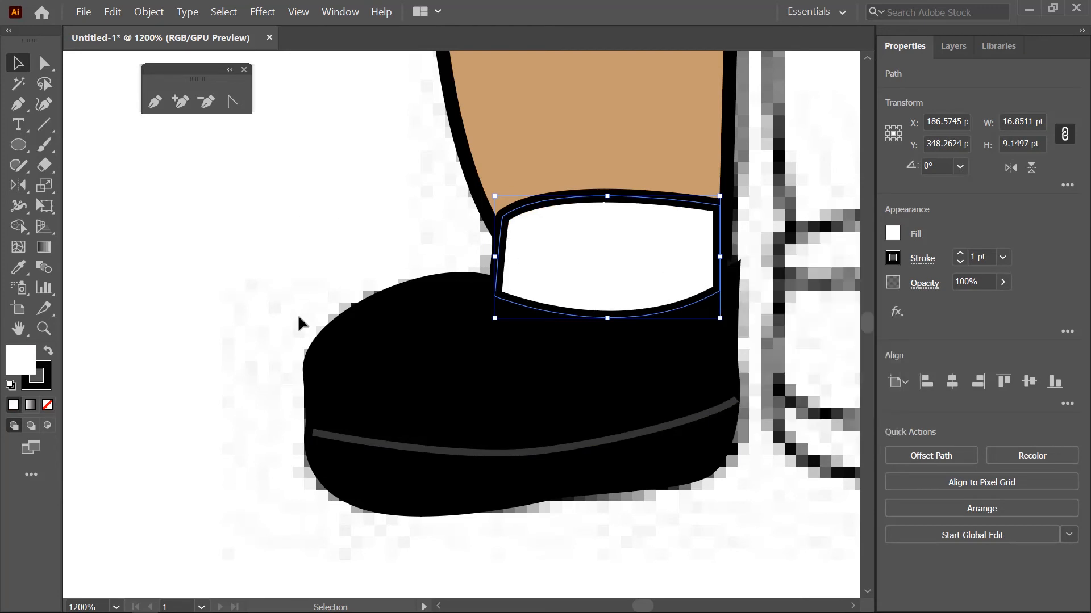
- Move the white sock path down the layer stack so it sits behind the left shoe and the left leg
scroll(507, 296, "up", 1)
left_click(952, 46)
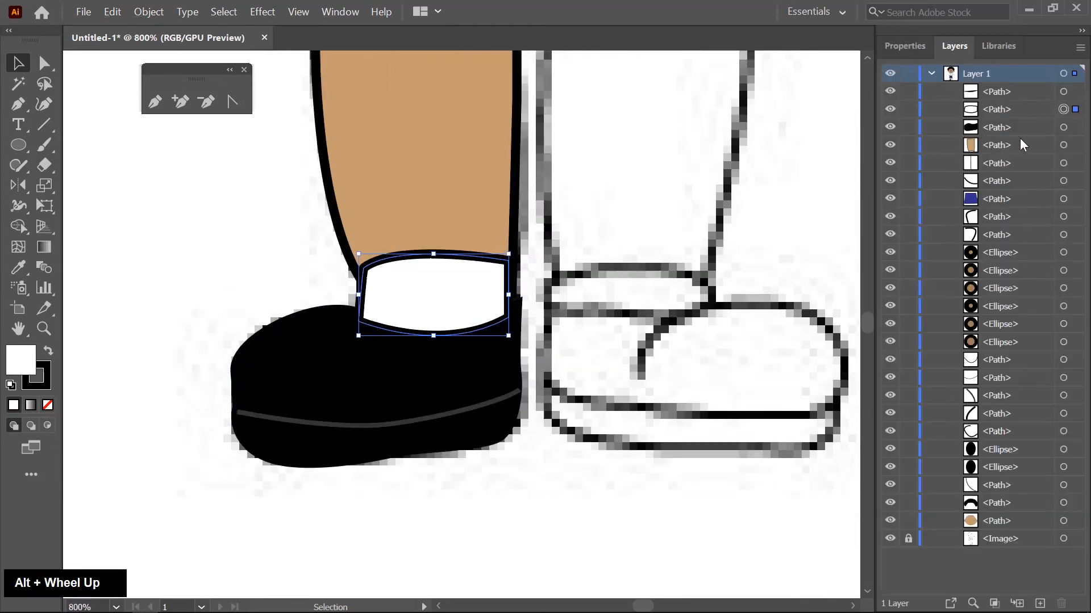
left_click(1036, 110)
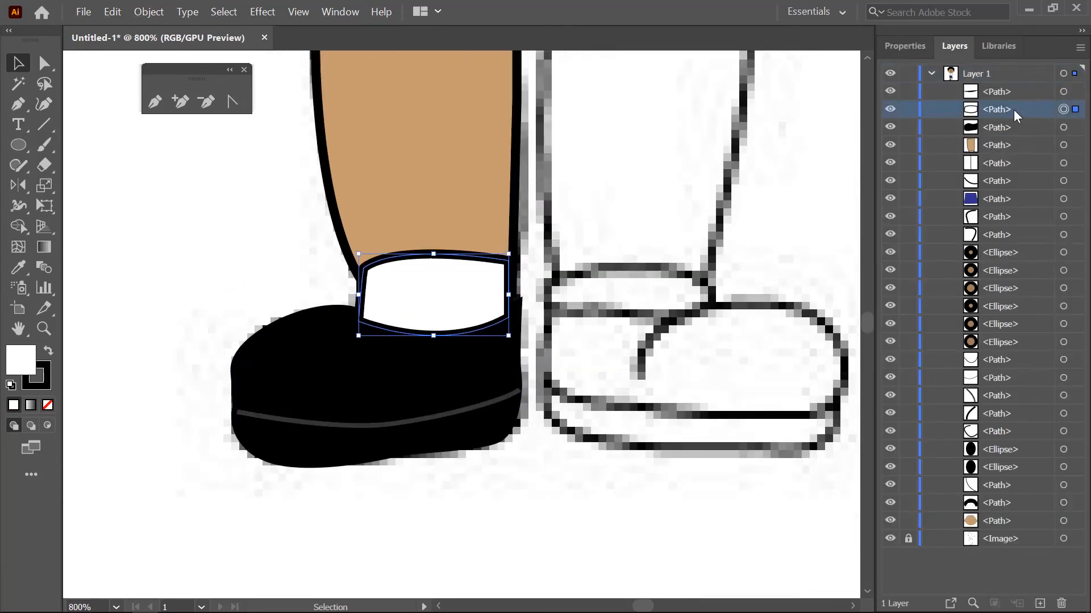
left_click(1018, 165)
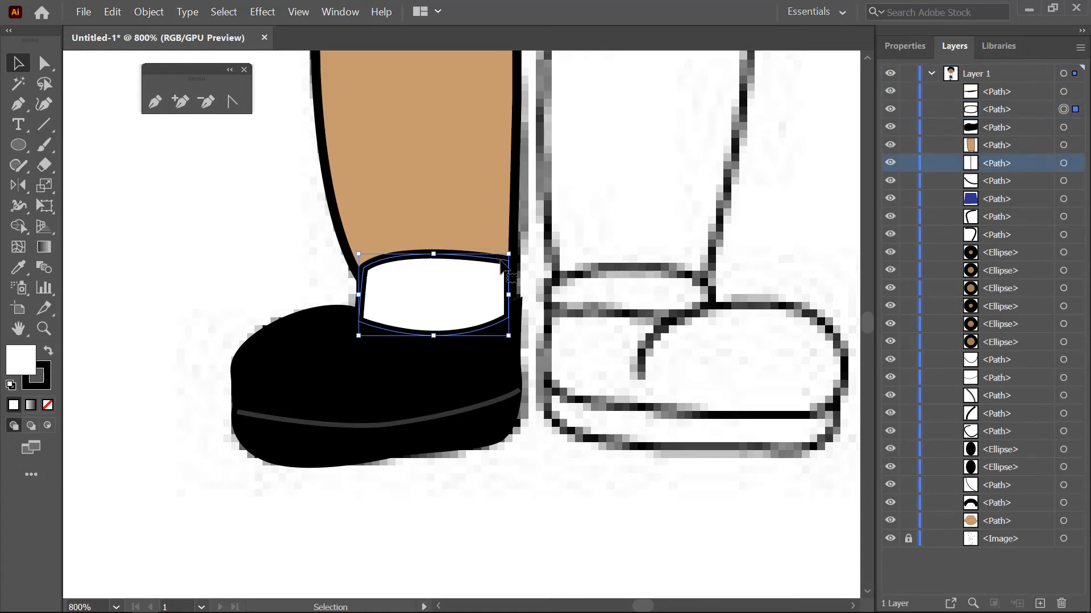
left_click_drag(1002, 116, 1017, 213)
- Group the left leg, sock, shoe and sole line into one object
scroll(299, 230, "down", 3)
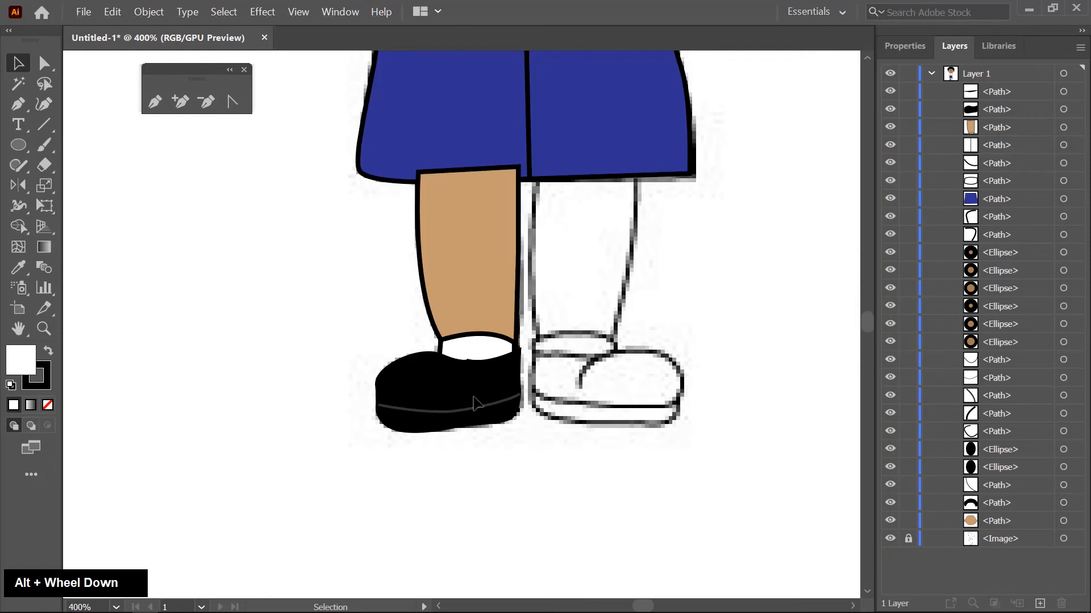
left_click_drag(477, 401, 387, 328)
right_click(475, 261)
left_click(510, 337)
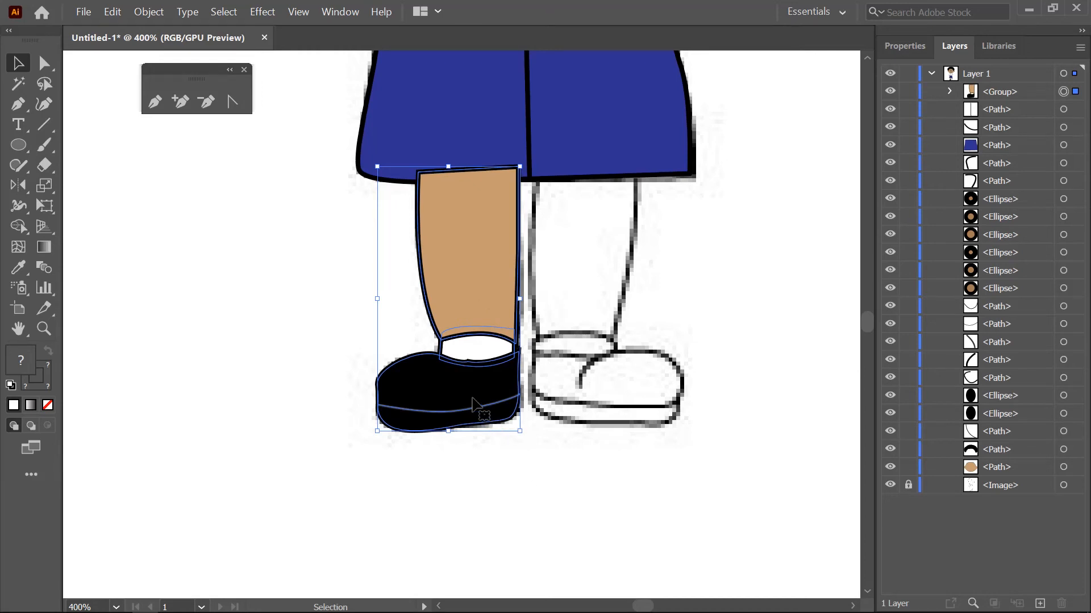
- Reflect a copy of the leg group across a vertical axis placed between the two legs to make the right leg
right_click(23, 184)
left_click(102, 207)
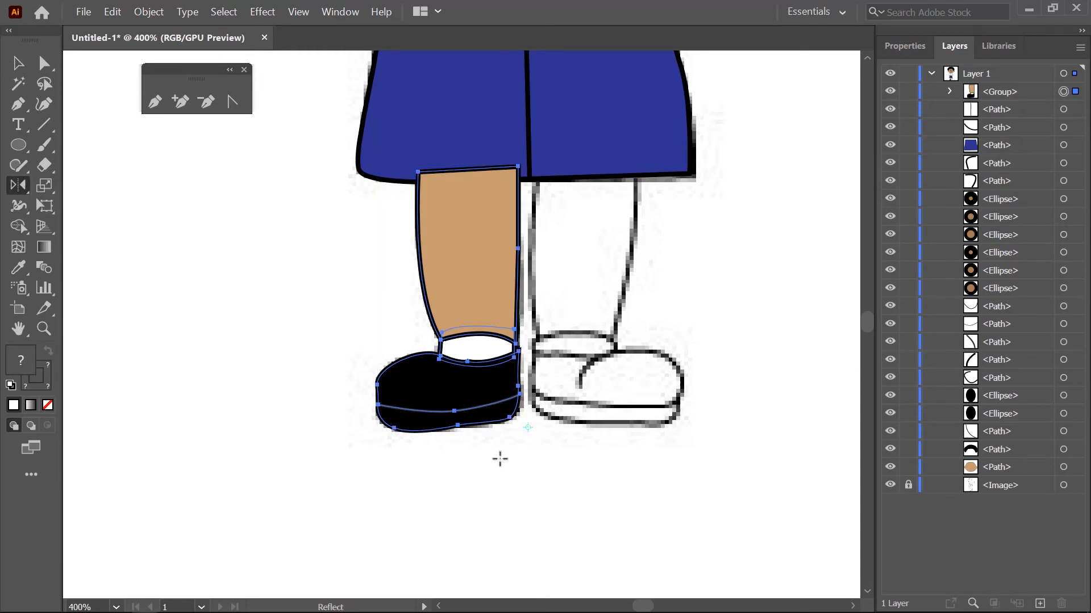
key("alt")
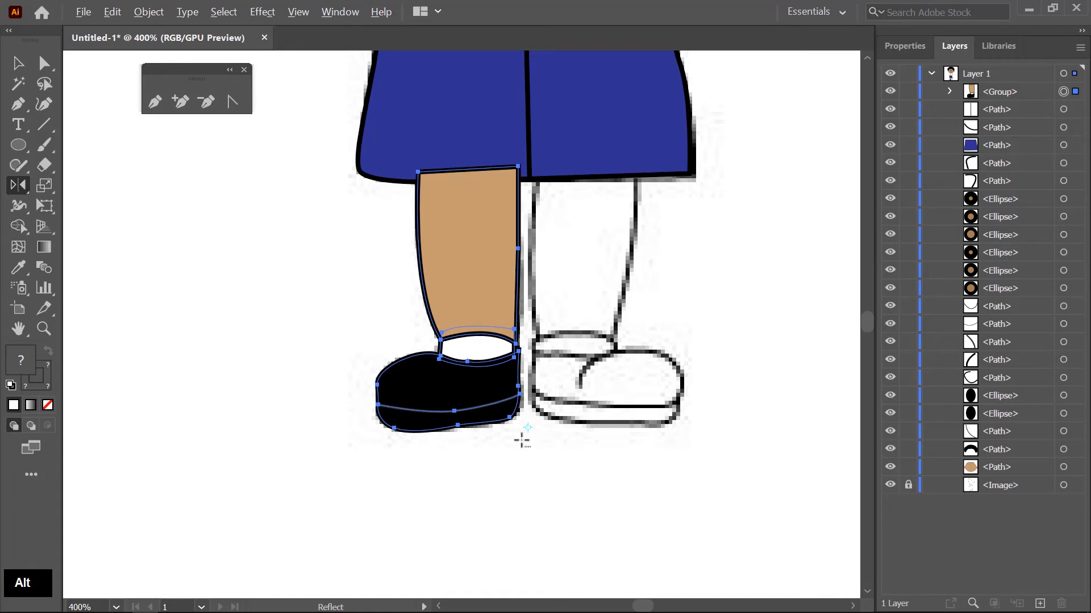
left_click(521, 440, "alt")
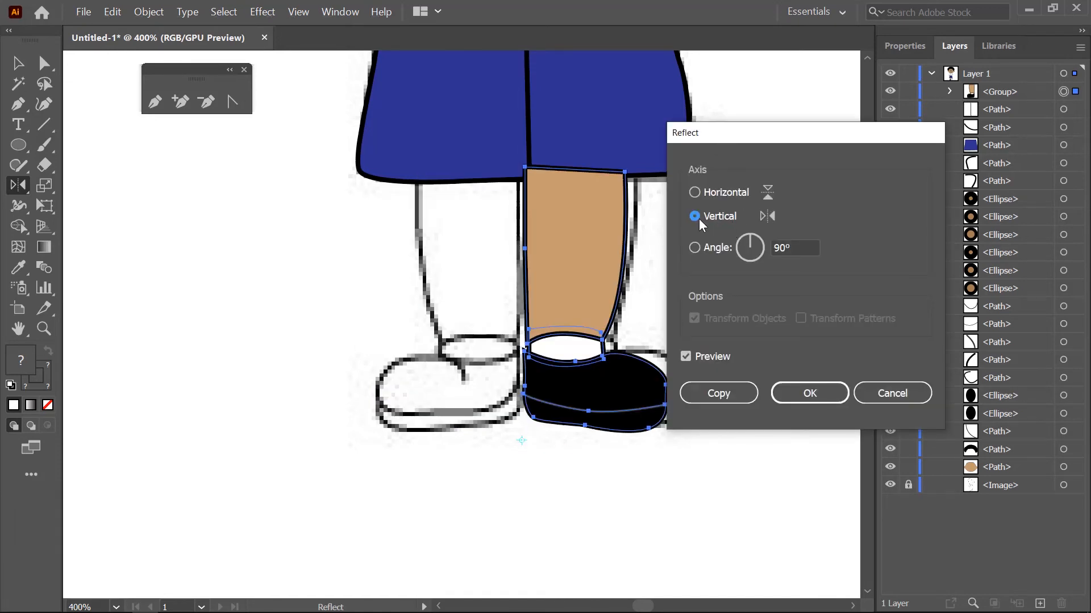
left_click(718, 393)
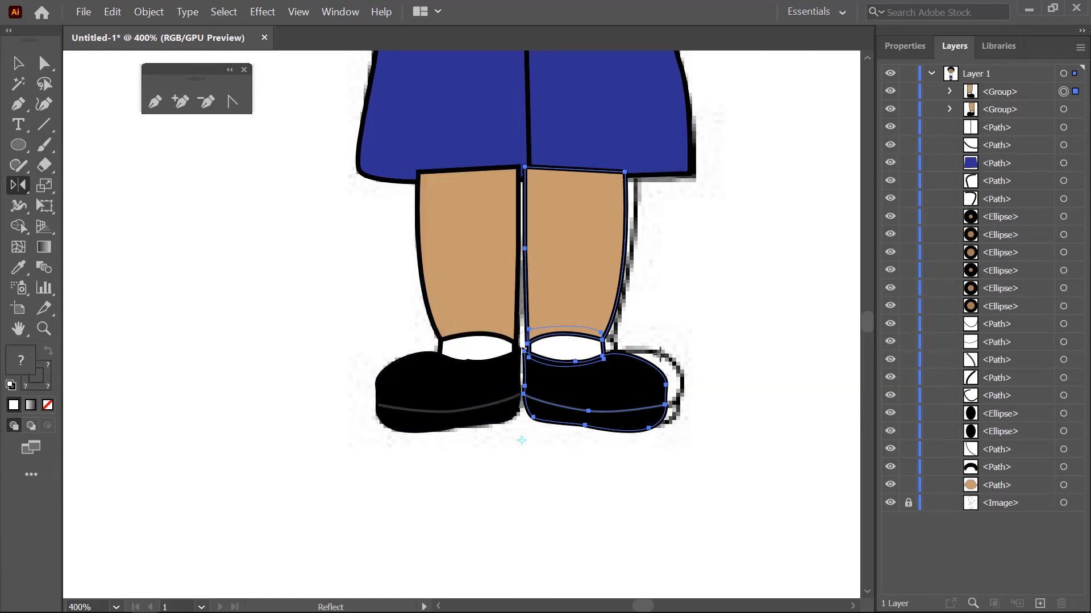
left_click(20, 58)
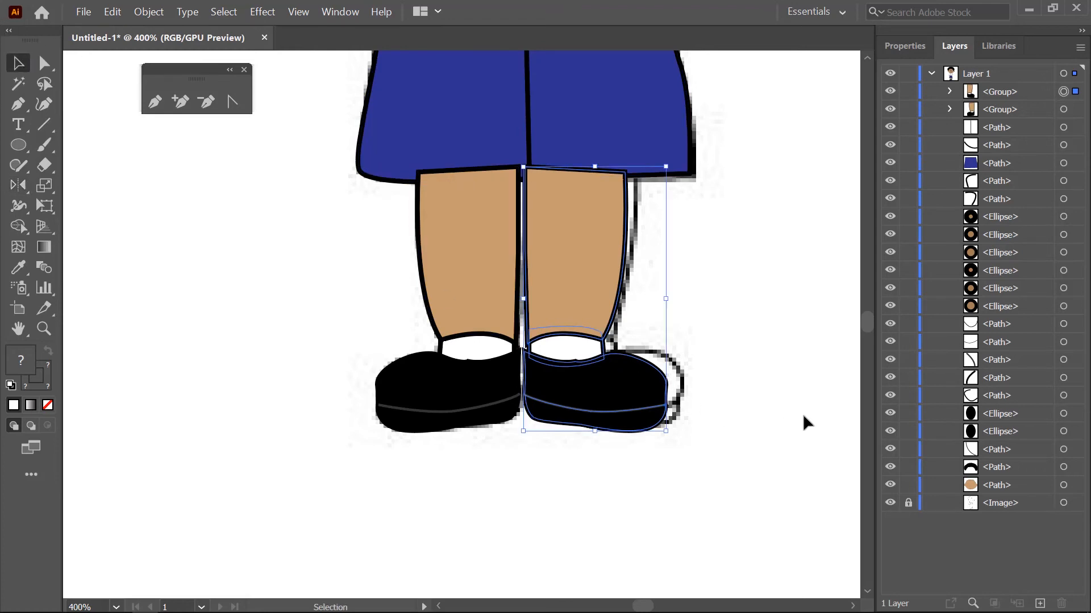
- Select both leg groups and send them backward behind the blue shorts
scroll(702, 401, "up", 2)
mouse_move(585, 377)
left_mouse_down()
mouse_move(613, 369)
mouse_move(620, 380)
mouse_move(595, 366)
left_mouse_up()
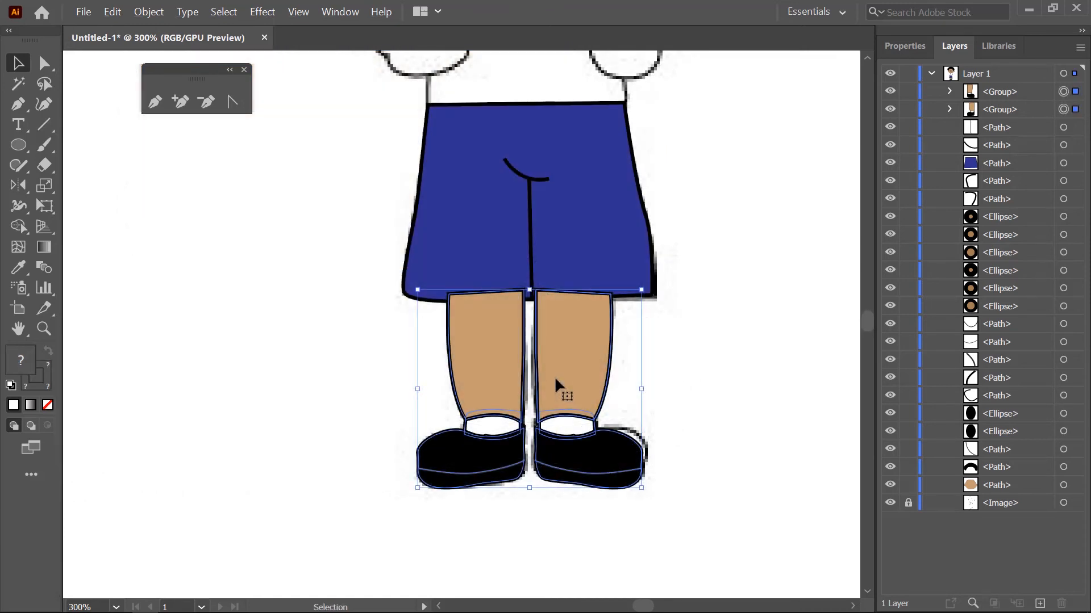
key("ctrl")
key("ctrl+bracketleft")
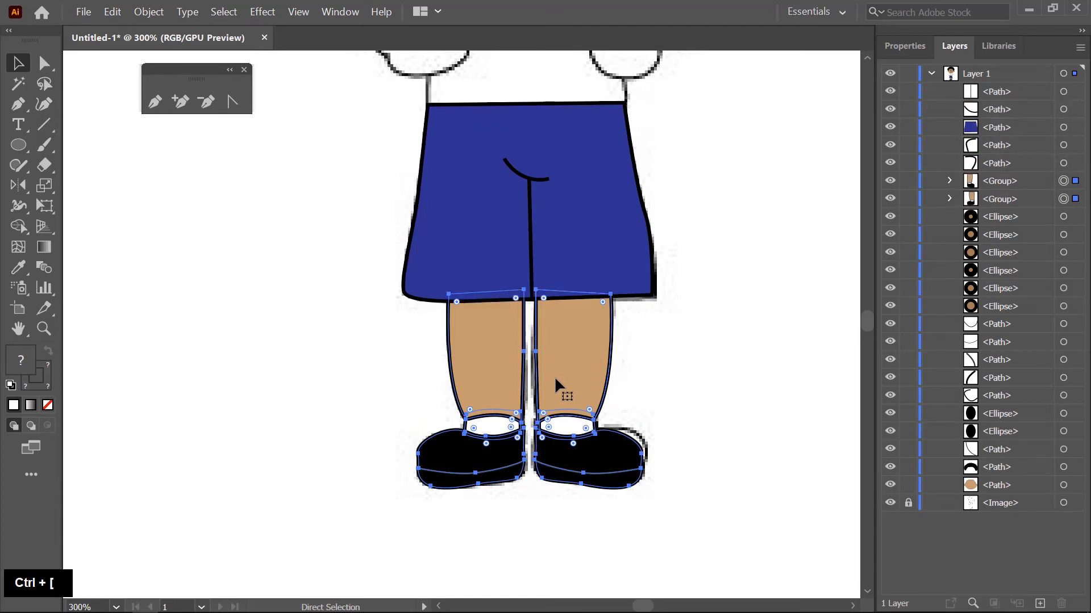
- Start the shirt outline at the left shoulder with the Pen tool, tracing the armhole seam down and across the underarm notch
scroll(554, 376, "down", 1)
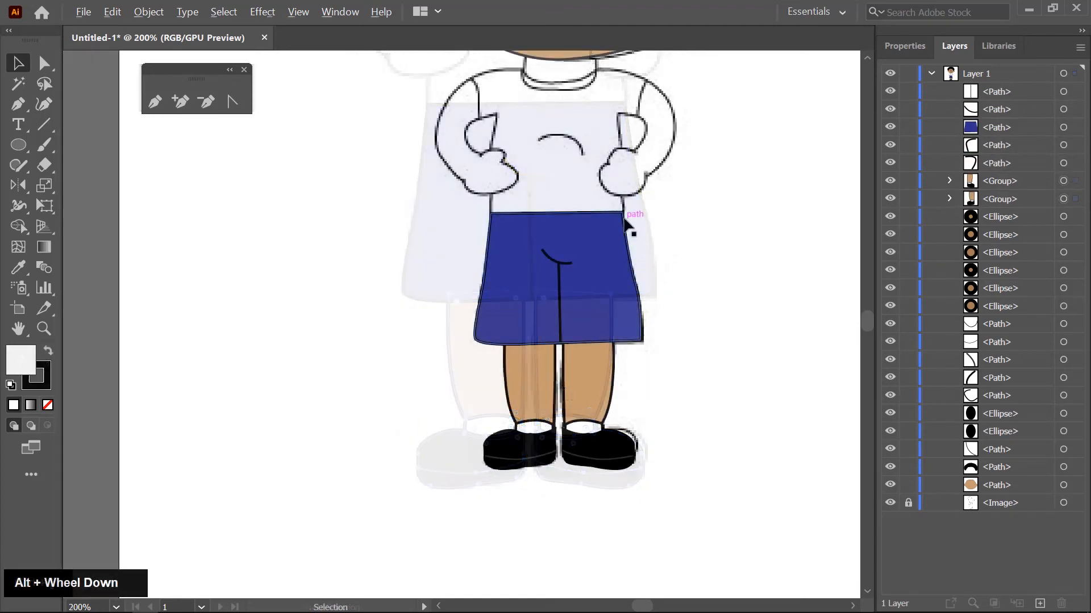
scroll(642, 329, "up", 2)
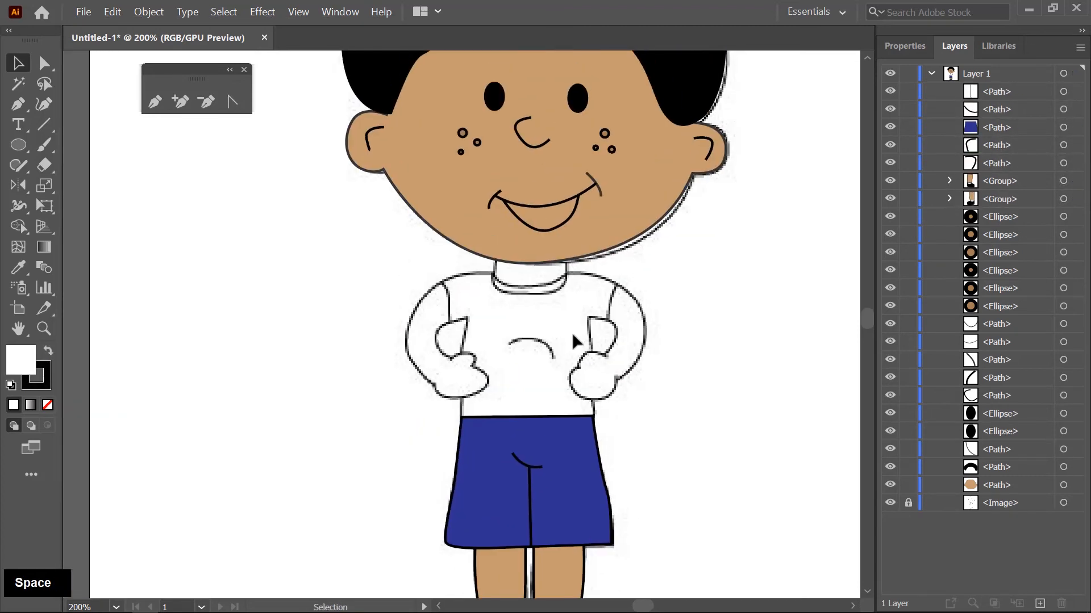
scroll(572, 339, "up", 1)
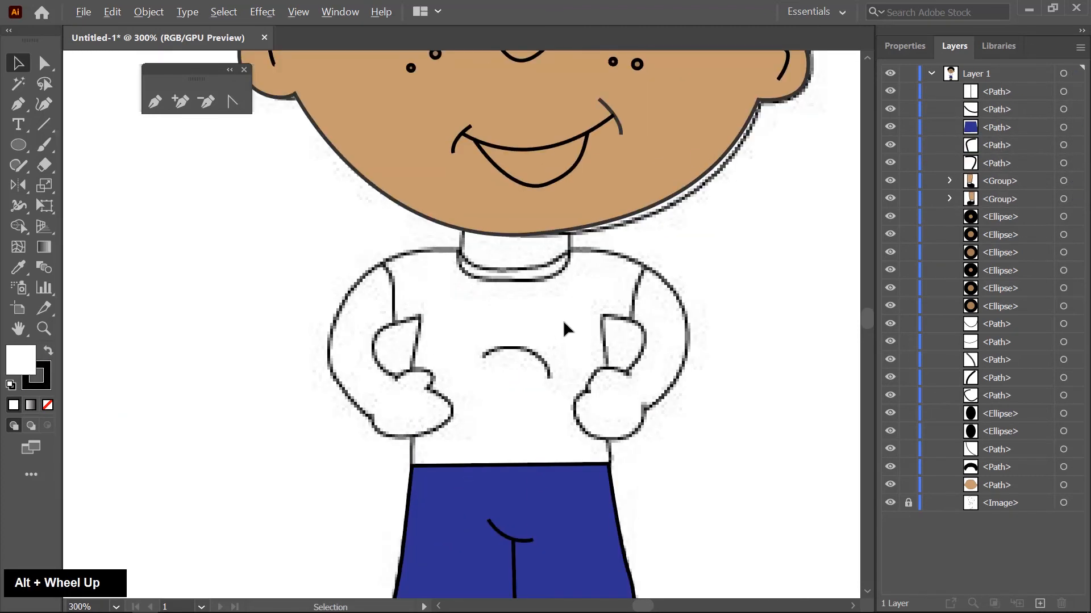
key("space")
left_click_drag(503, 321, 525, 319)
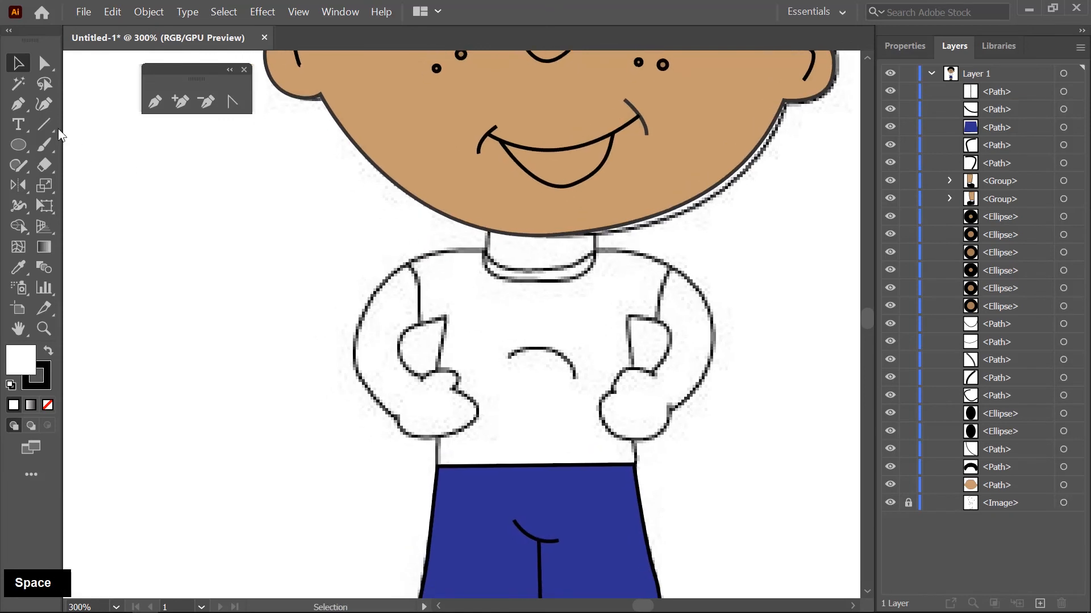
key("p")
scroll(372, 263, "up", 2)
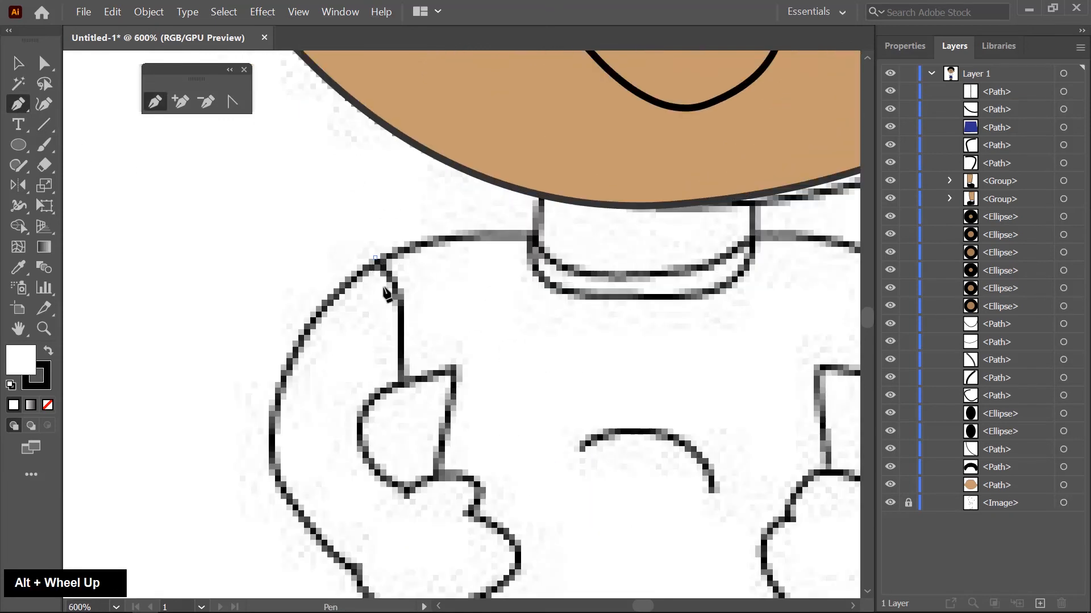
scroll(386, 293, "up", 1)
left_click(413, 403)
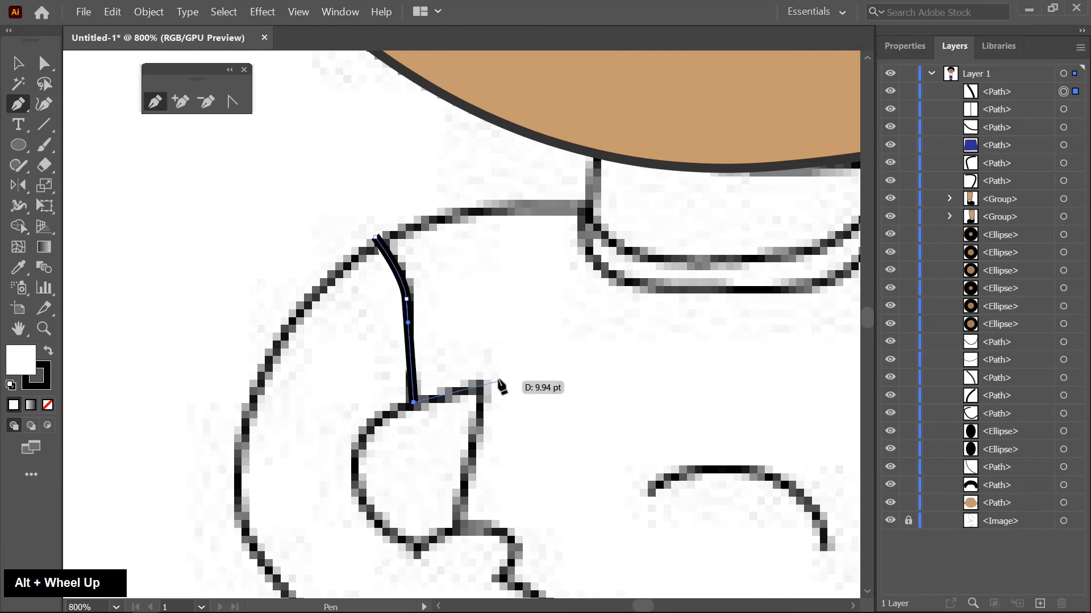
left_click(476, 384)
- Continue the shirt outline down the left side, along the top of the shorts and up the right side behind the hand
left_click_drag(515, 492, 511, 284)
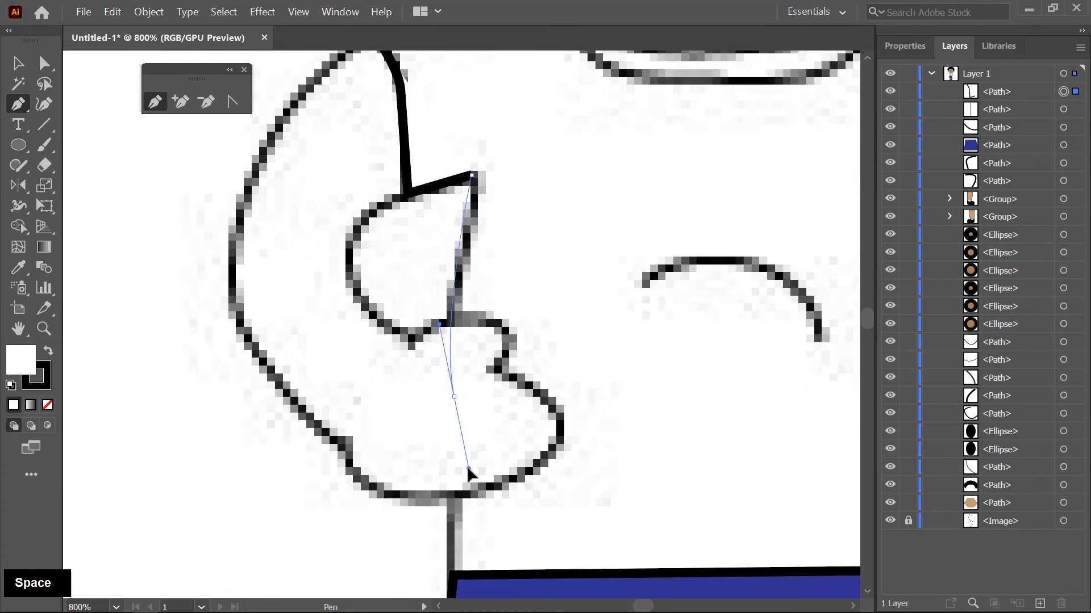
left_click_drag(468, 471, 466, 469)
left_click_drag(455, 586, 419, 438)
left_click(417, 433)
left_click_drag(681, 493, 434, 475)
left_click(524, 402)
left_click_drag(685, 405, 605, 391)
left_click(587, 198)
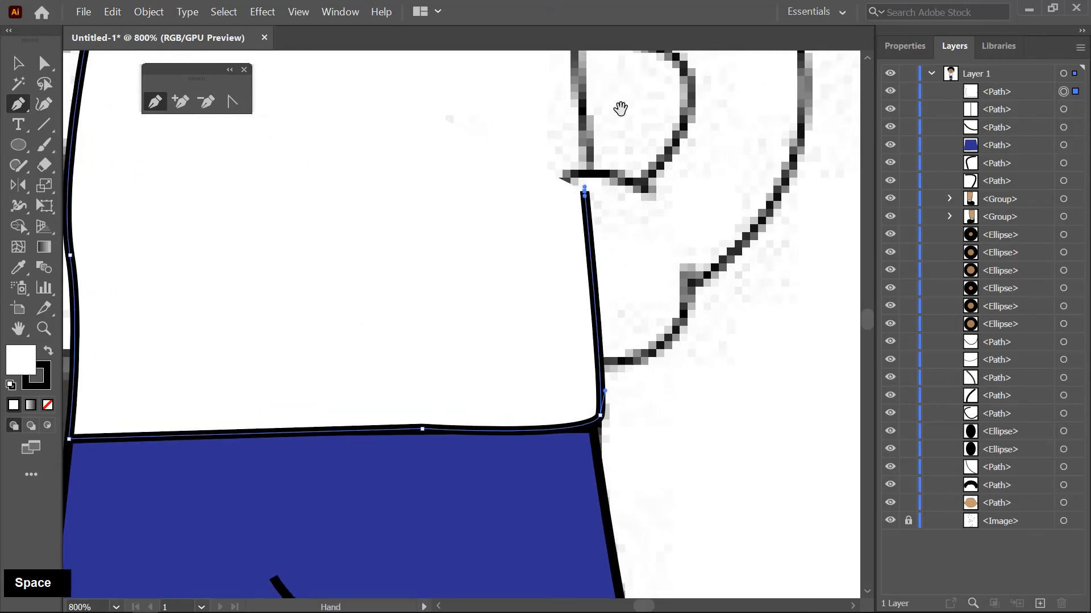
- Continue the shirt outline around the right underarm and armhole, then across the right shoulder to the collar
left_click_drag(620, 108, 562, 214)
left_click_drag(607, 313, 639, 327)
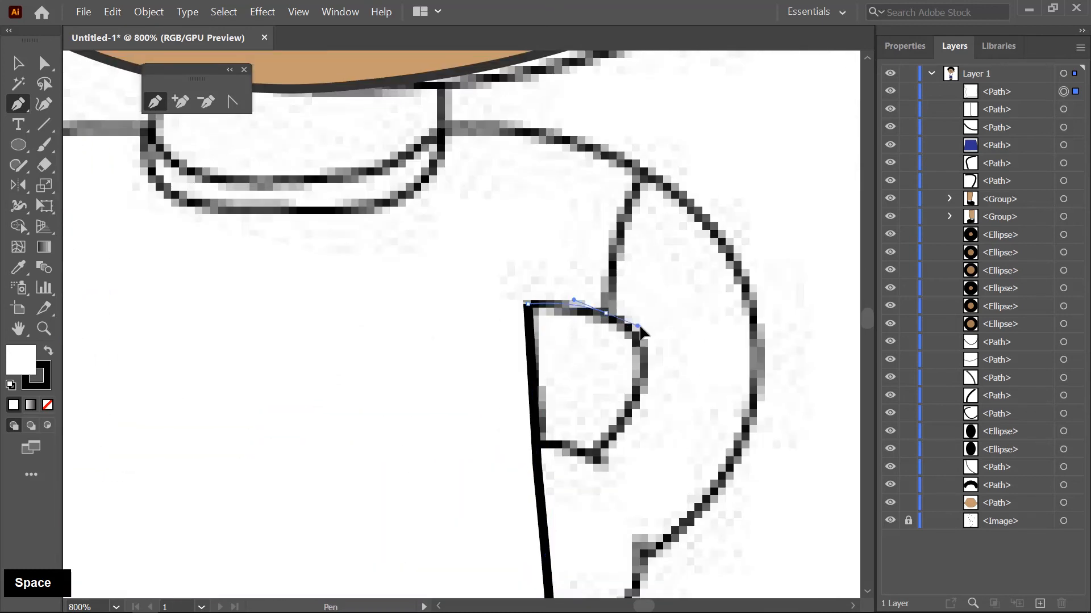
left_click_drag(704, 281, 604, 392)
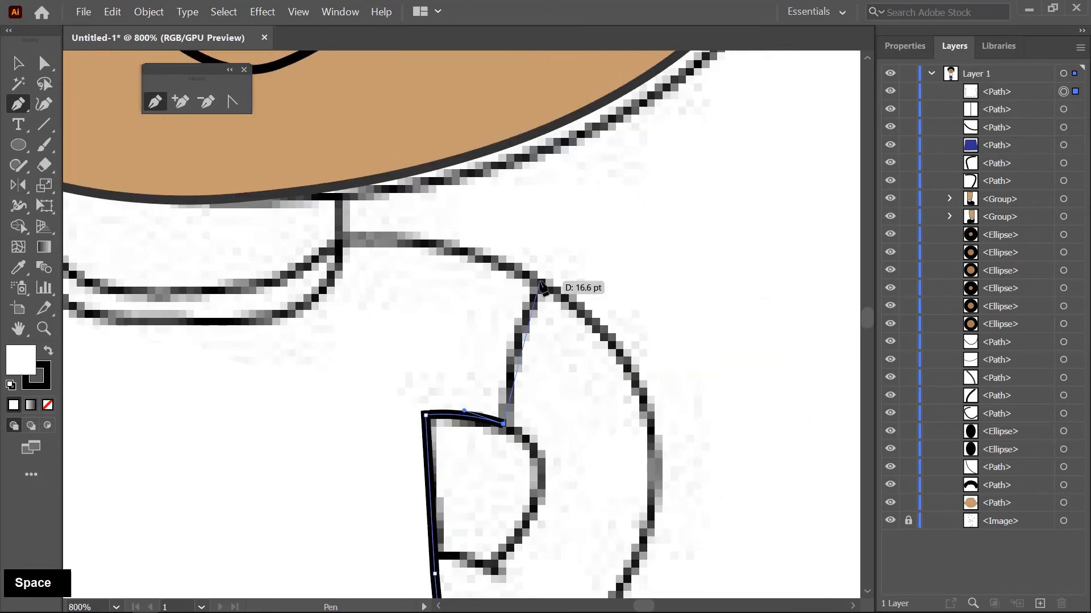
left_click_drag(542, 286, 586, 250)
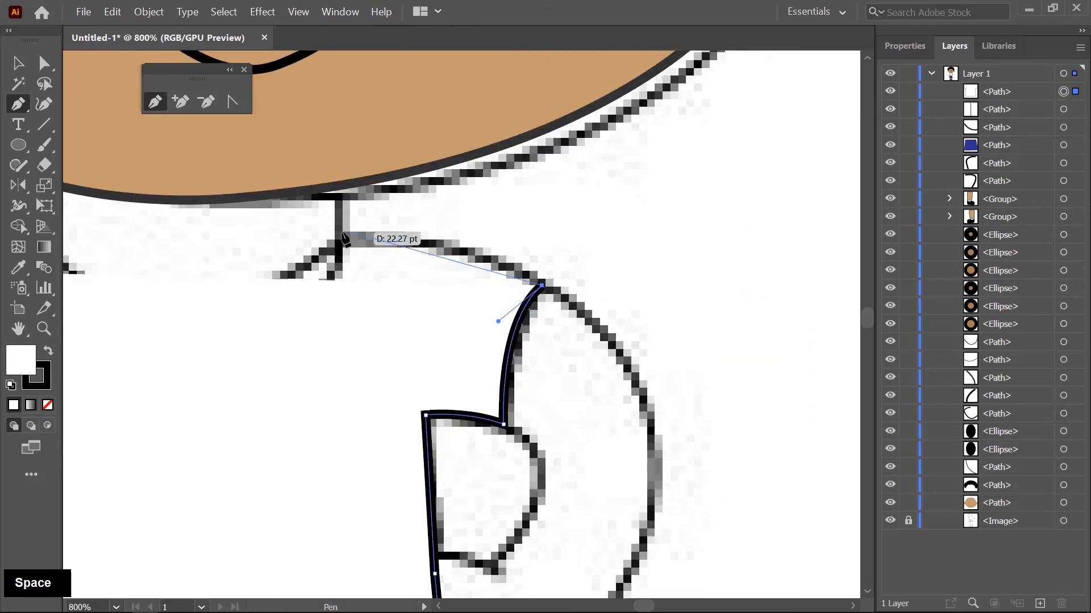
left_click_drag(344, 238, 251, 250)
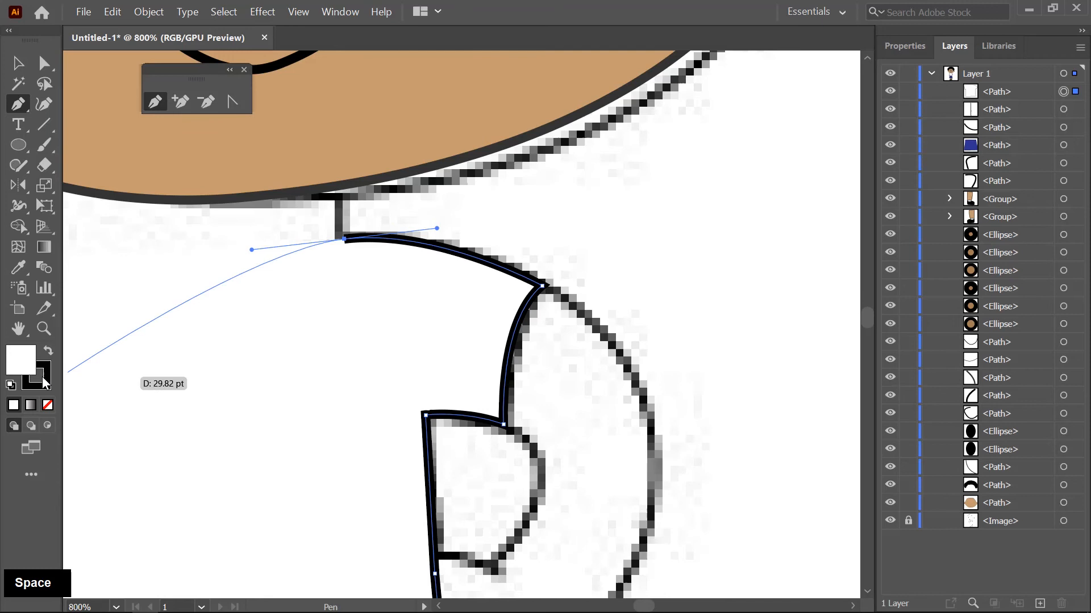
- Remove the shirt path's fill and trace the curved neckline across to the collar's left corner
left_click(50, 411)
left_click_drag(345, 267, 730, 275)
scroll(730, 275, "up", 1)
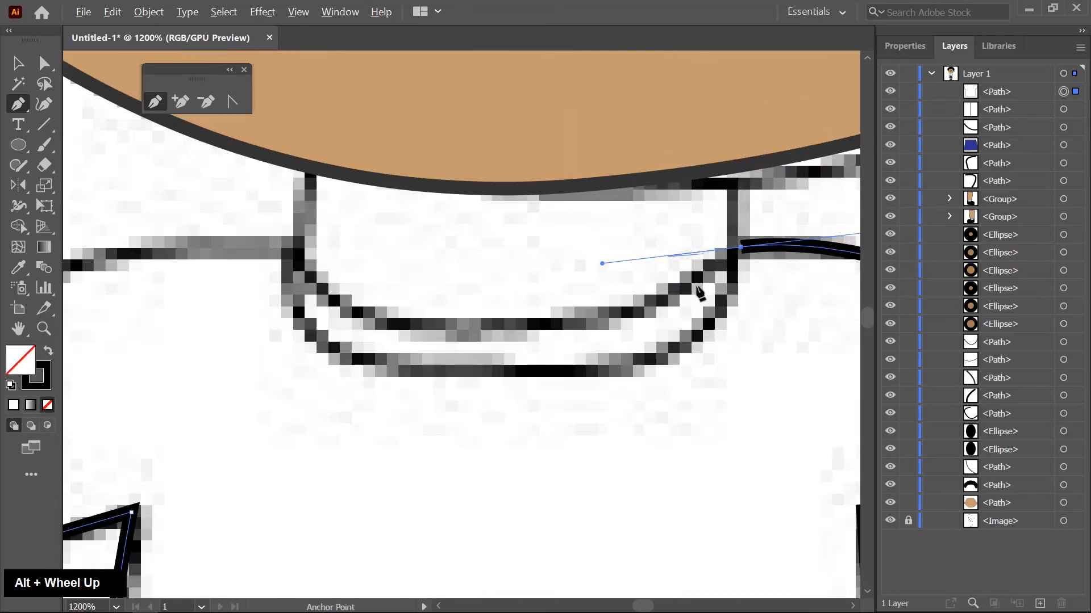
left_click(741, 249)
left_click_drag(577, 322, 528, 332)
mouse_move(294, 251)
left_mouse_down()
mouse_move(296, 261)
mouse_move(217, 152)
left_mouse_up()
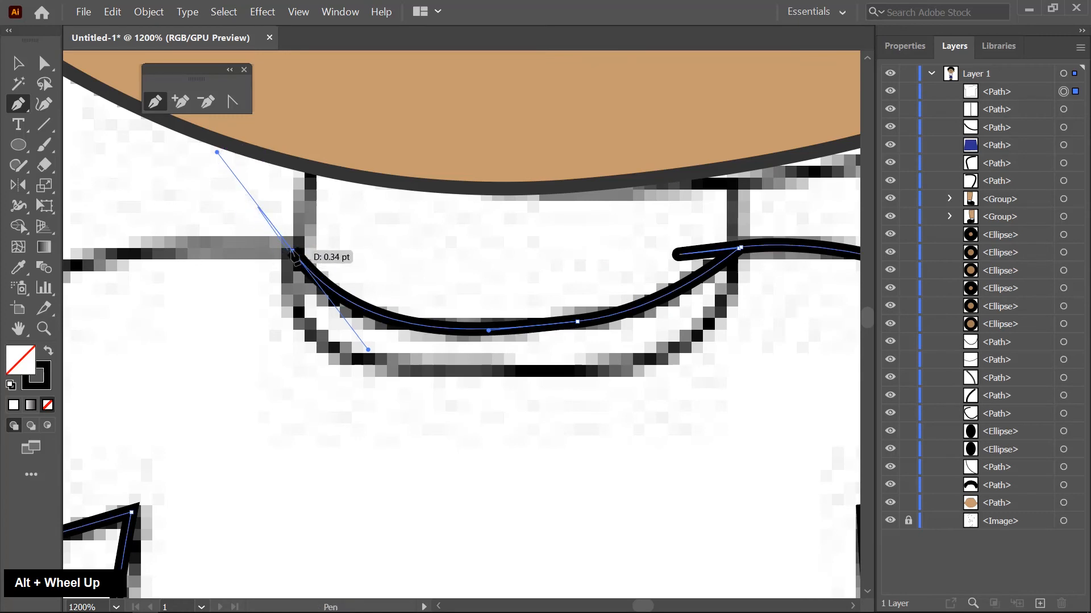
left_click(290, 252)
- Close the shirt outline with a curve from the collar's left corner to the left shoulder
key("space")
left_click_drag(412, 372, 653, 430)
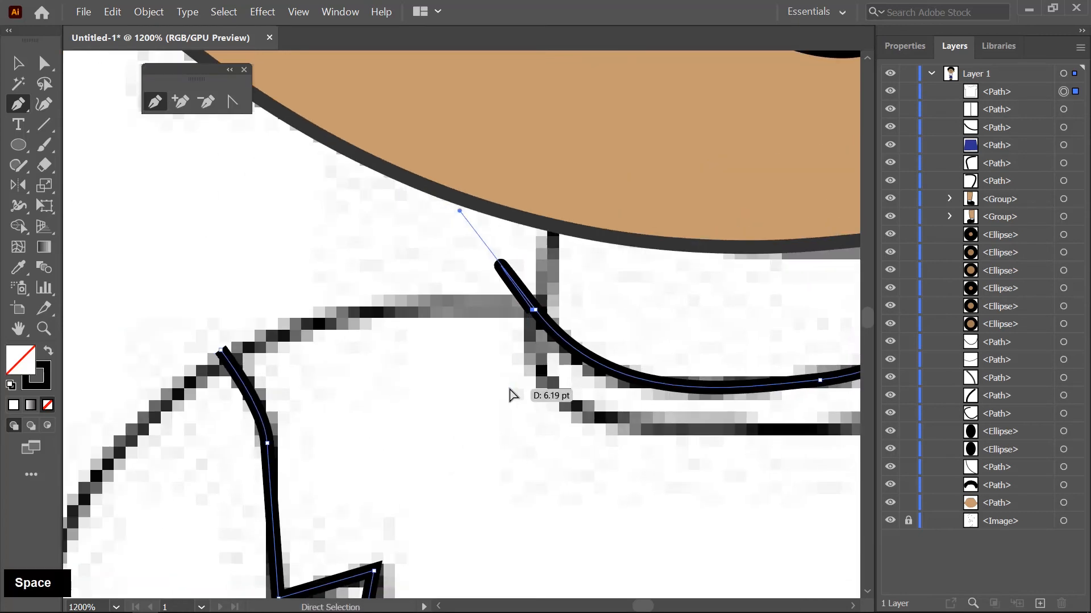
key("ctrl+z")
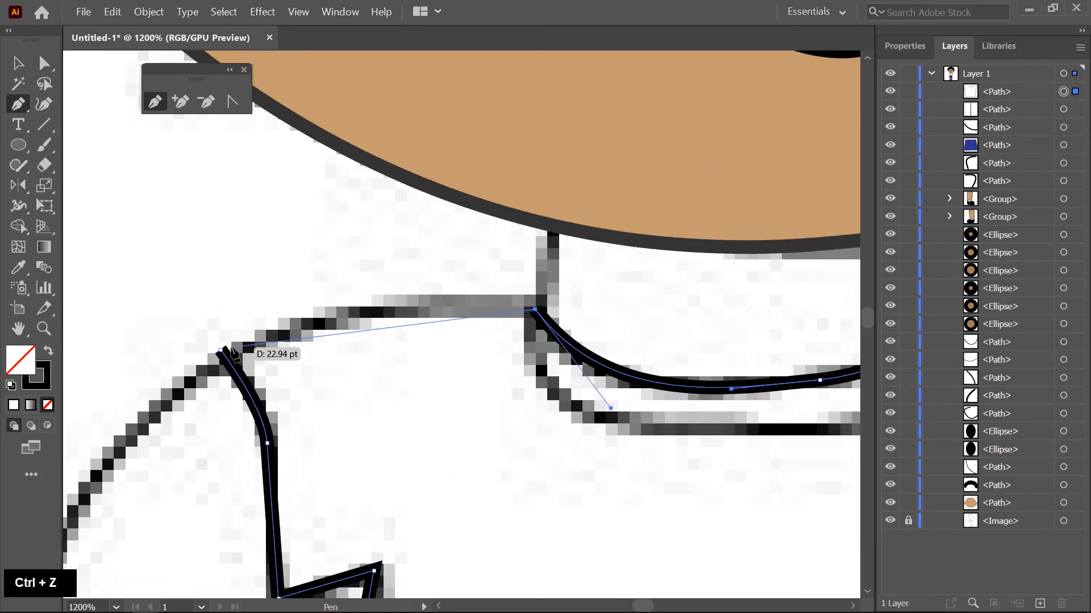
left_click_drag(221, 350, 137, 412)
- Start a new arm outline at the left shoulder and trace the outer edge of the upper arm down to the elbow
scroll(394, 329, "down", 3, "alt")
scroll(640, 376, "down", 1, "alt")
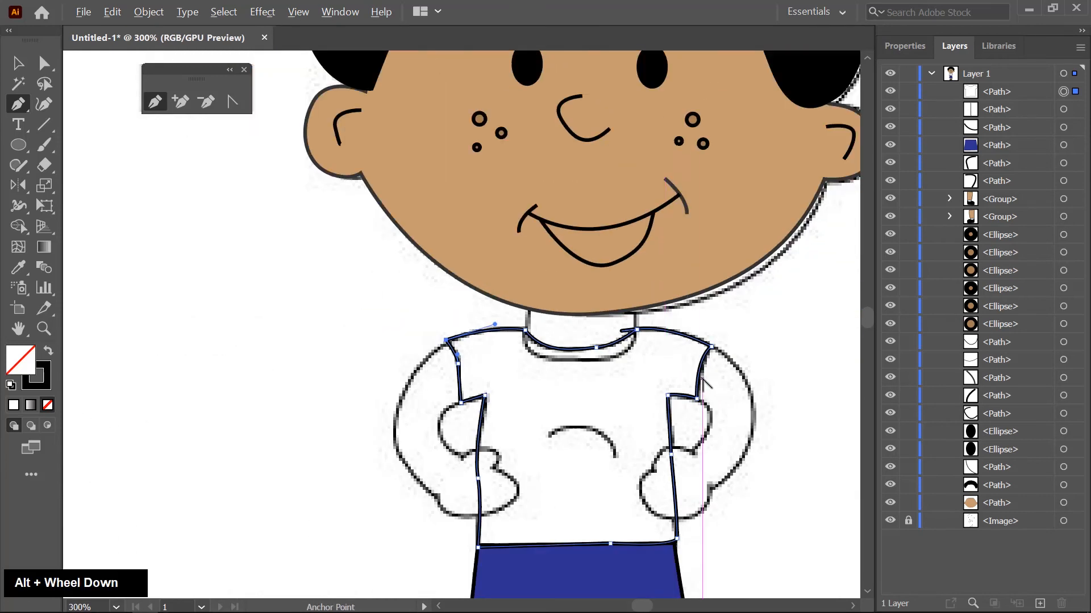
scroll(700, 384, "up", 1, "alt")
left_click_drag(620, 443, 504, 343)
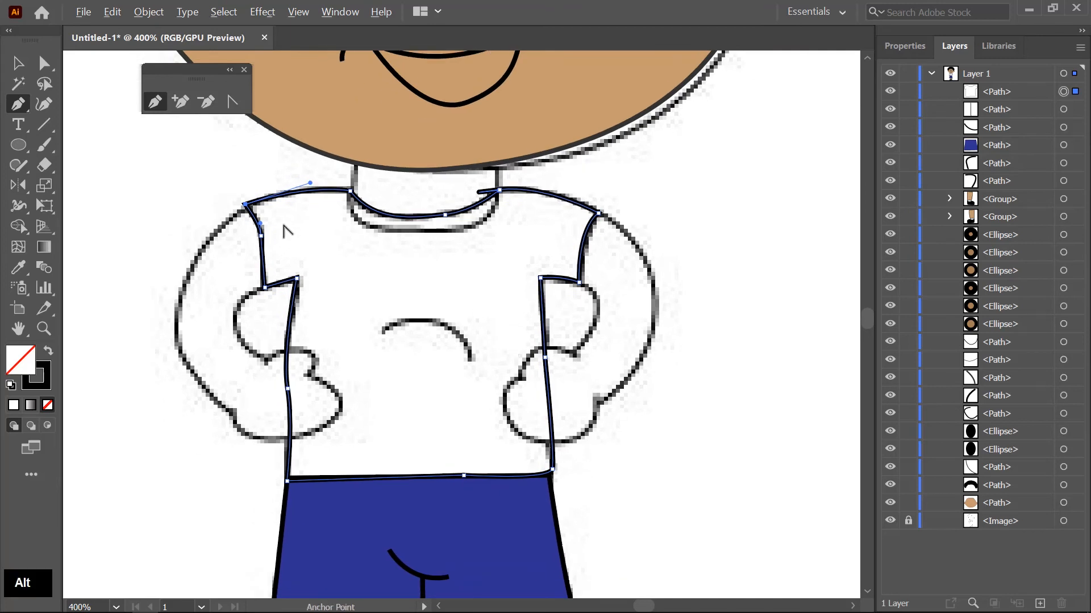
scroll(155, 202, "up", 4, "alt")
left_click(503, 217)
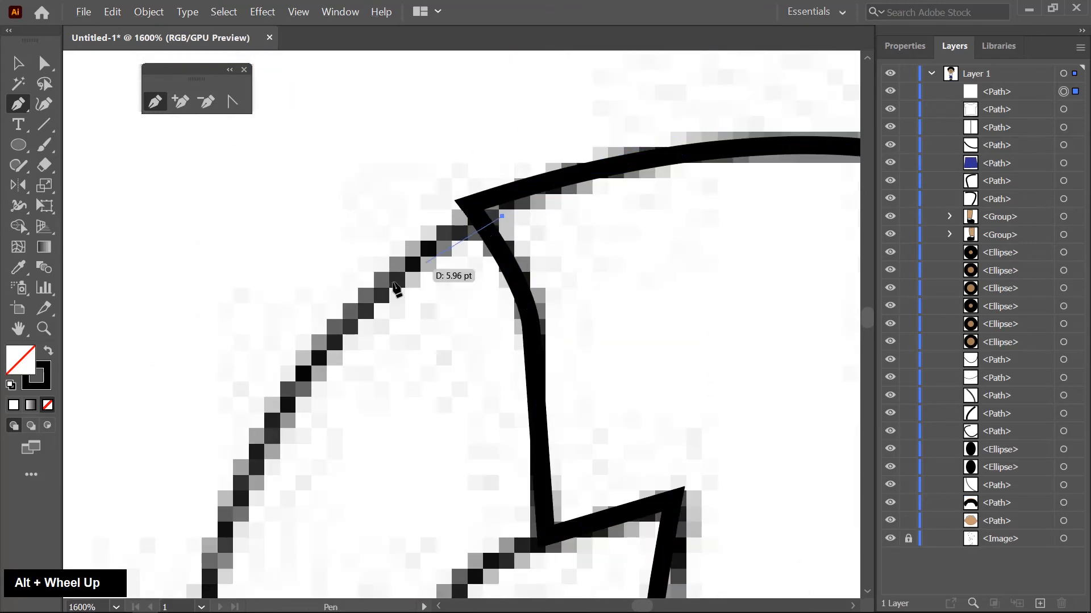
left_click_drag(363, 312, 346, 334)
left_click_drag(255, 525, 331, 265)
left_click_drag(276, 348, 275, 396)
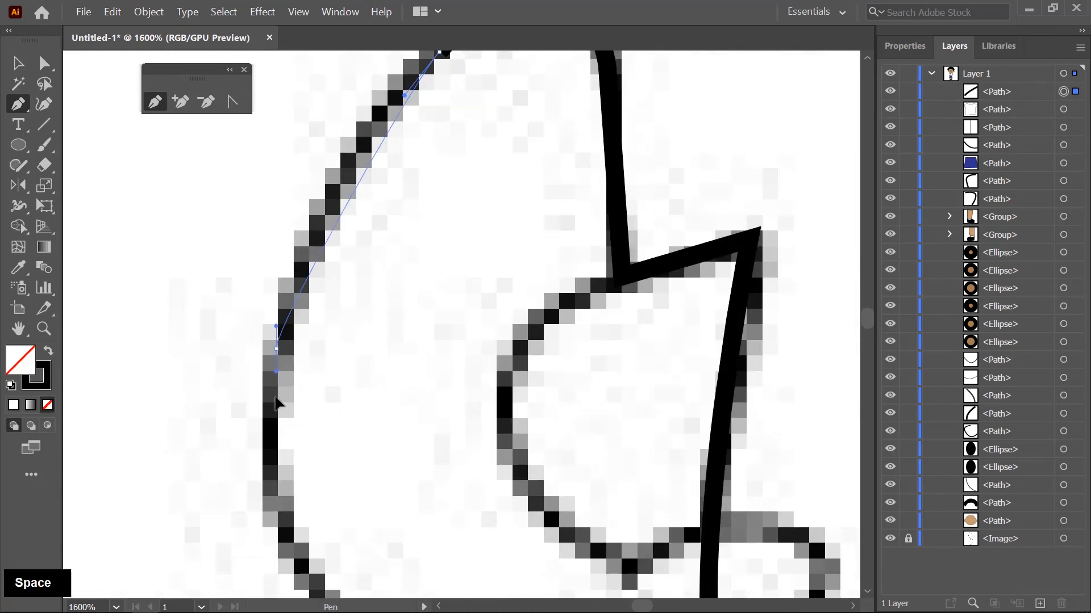
left_click_drag(267, 447, 267, 447)
- Continue the left arm outline along the outer forearm to the corner at the wrist
left_click_drag(335, 584, 226, 341)
left_click_drag(238, 400, 280, 450)
left_click_drag(433, 505, 327, 263)
left_click(282, 295)
- Trace the left hand's lower curve, fingertips and thumb, ending the contour at the inner wrist corner
left_click_drag(419, 405, 556, 424)
left_click_drag(702, 297, 716, 276)
left_click_drag(656, 314, 632, 481)
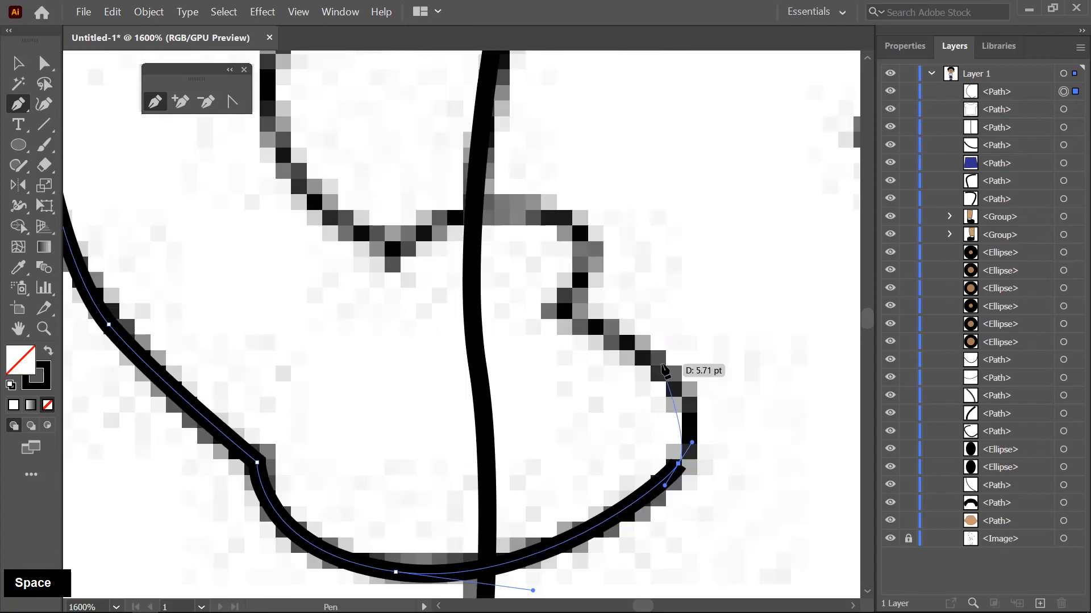
left_click_drag(663, 364, 635, 342)
left_click(547, 307)
left_click_drag(572, 225, 520, 193)
left_click_drag(397, 259, 373, 300)
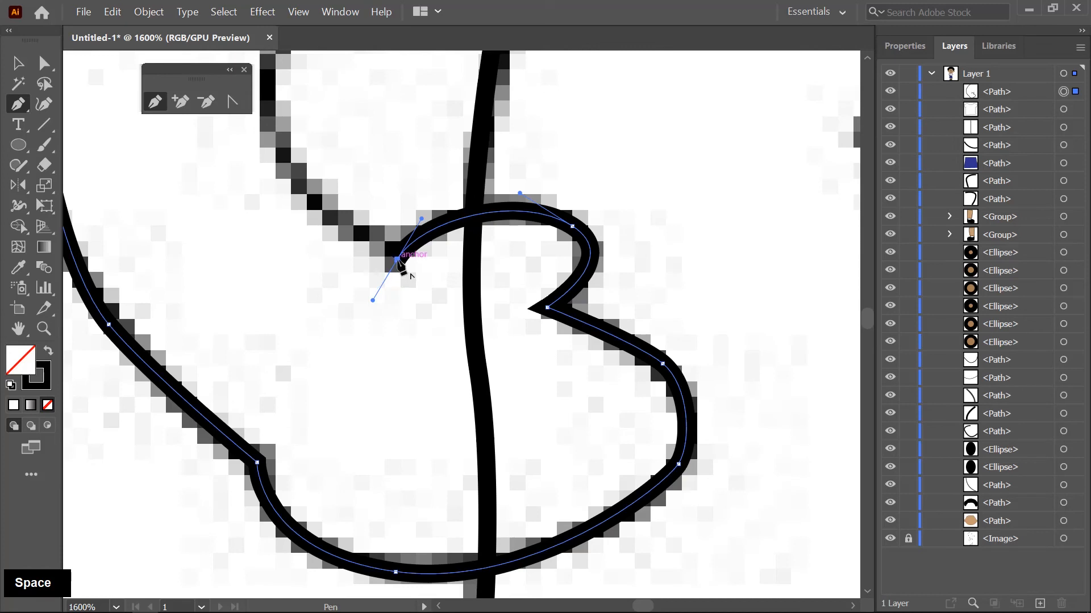
- Trace the left arm's inner curve up to the sleeve corner and close the outline along the sleeve edge at the shoulder
left_click_drag(335, 245, 407, 501)
left_click(335, 364)
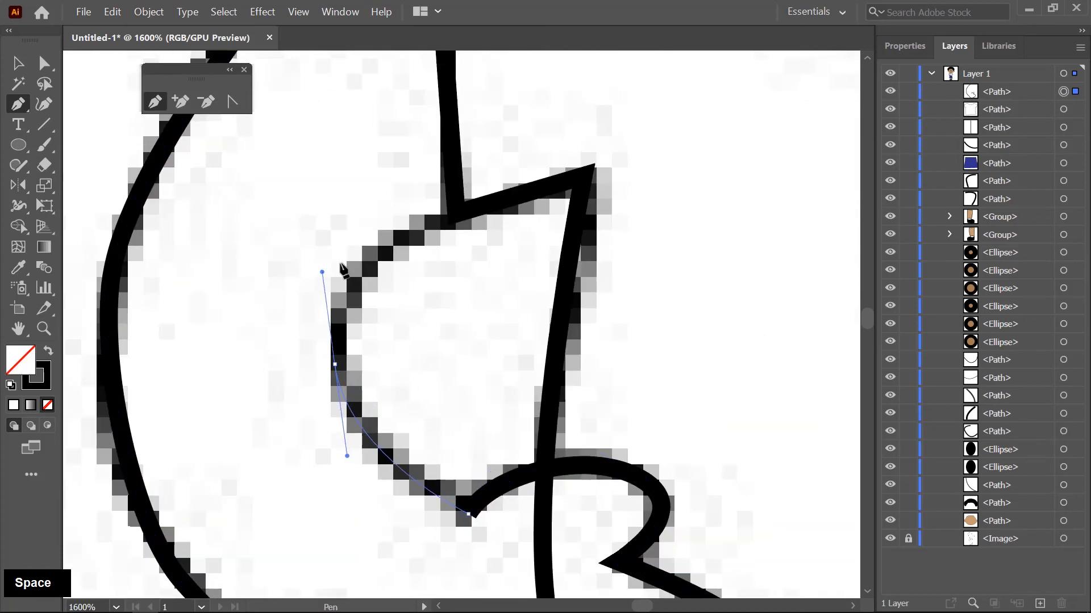
left_click(455, 209)
key("space")
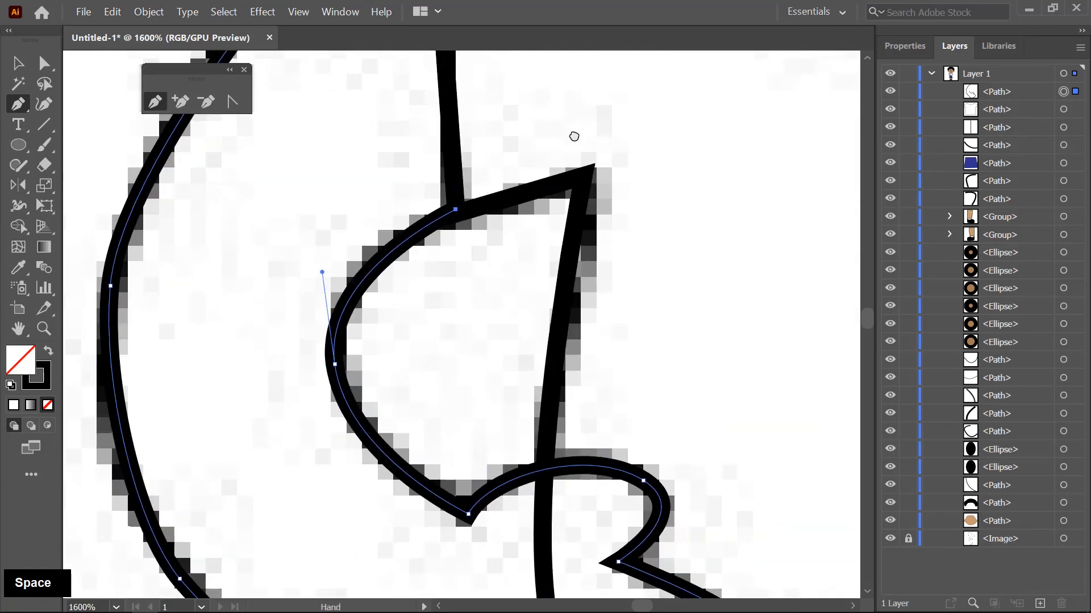
left_click_drag(574, 137, 502, 437)
left_click_drag(386, 291, 375, 238)
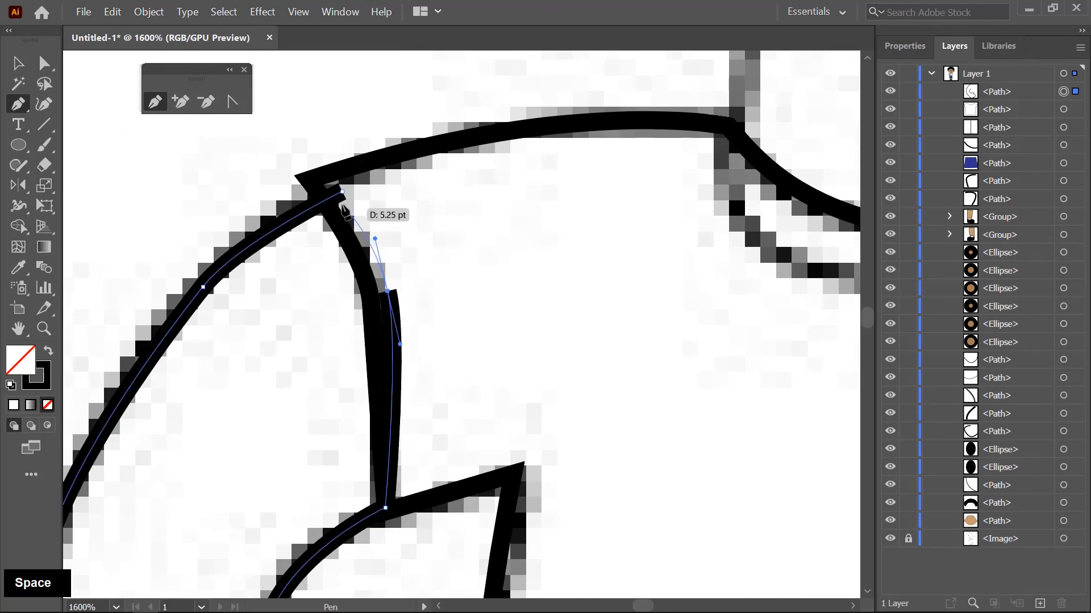
left_click(341, 194)
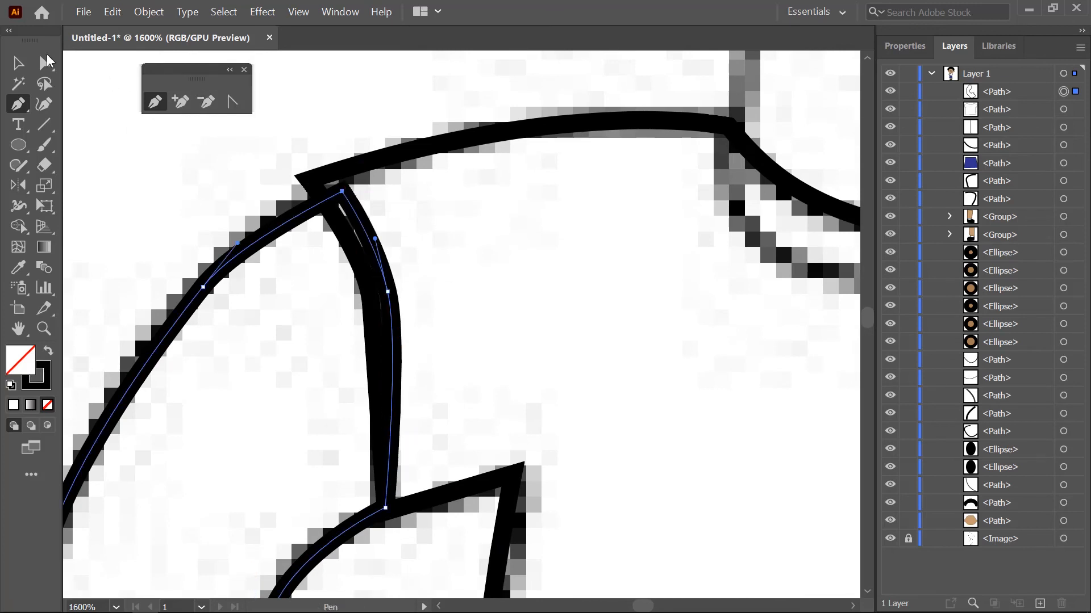
- Reposition the arm outline's shoulder and sleeve anchor points to match the shirt's left sleeve edge
left_click(47, 61)
scroll(355, 217, "up", 2, "alt")
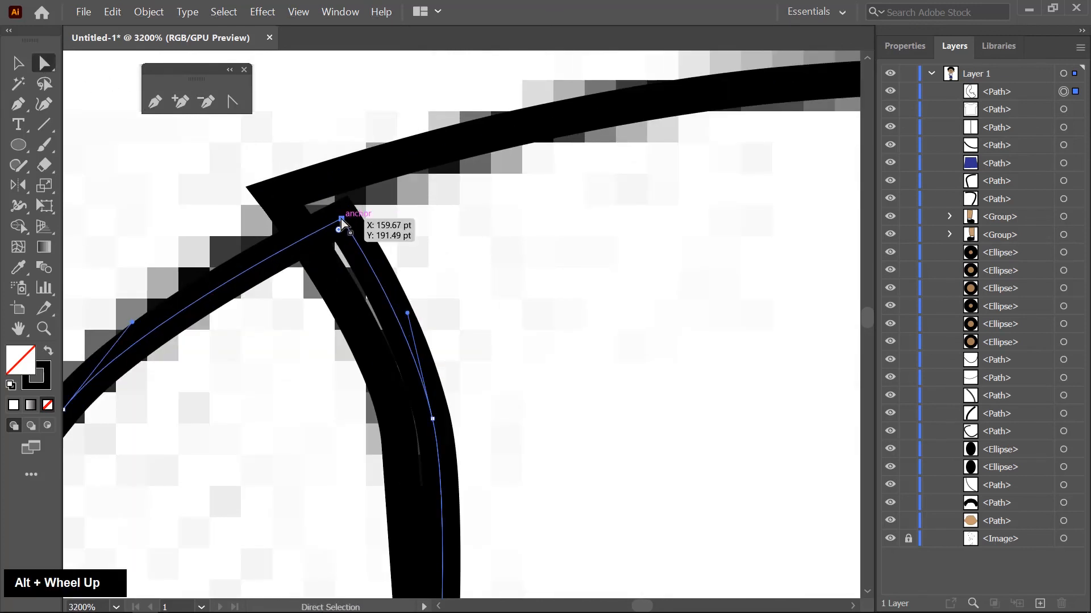
left_click_drag(341, 219, 305, 237)
left_click_drag(572, 429, 588, 294)
left_click_drag(449, 282, 421, 296)
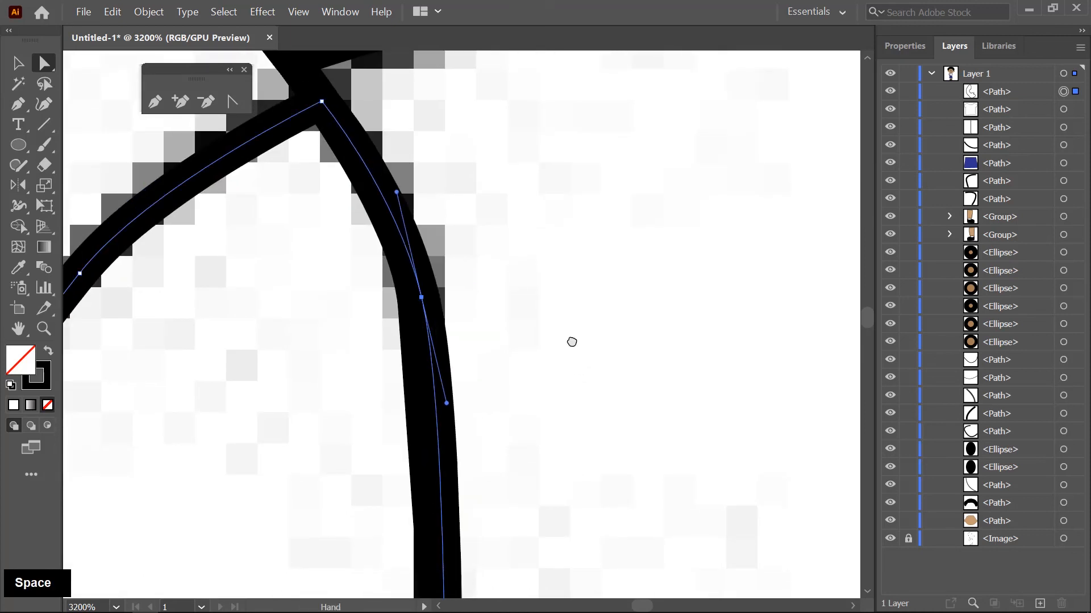
left_click_drag(572, 341, 620, 24)
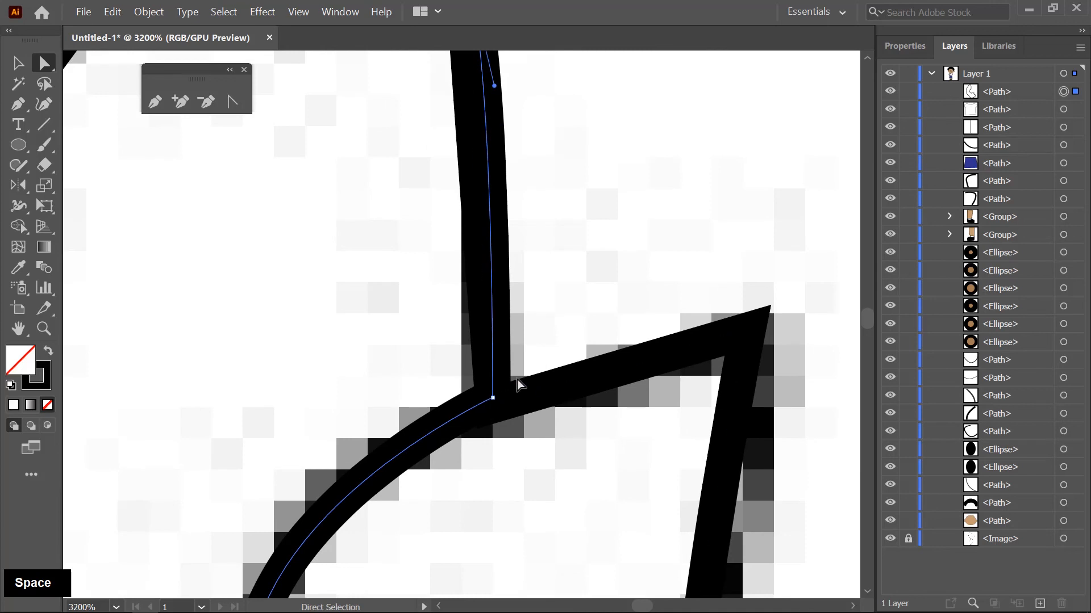
scroll(517, 380, "down", 8)
scroll(520, 309, "up", 2)
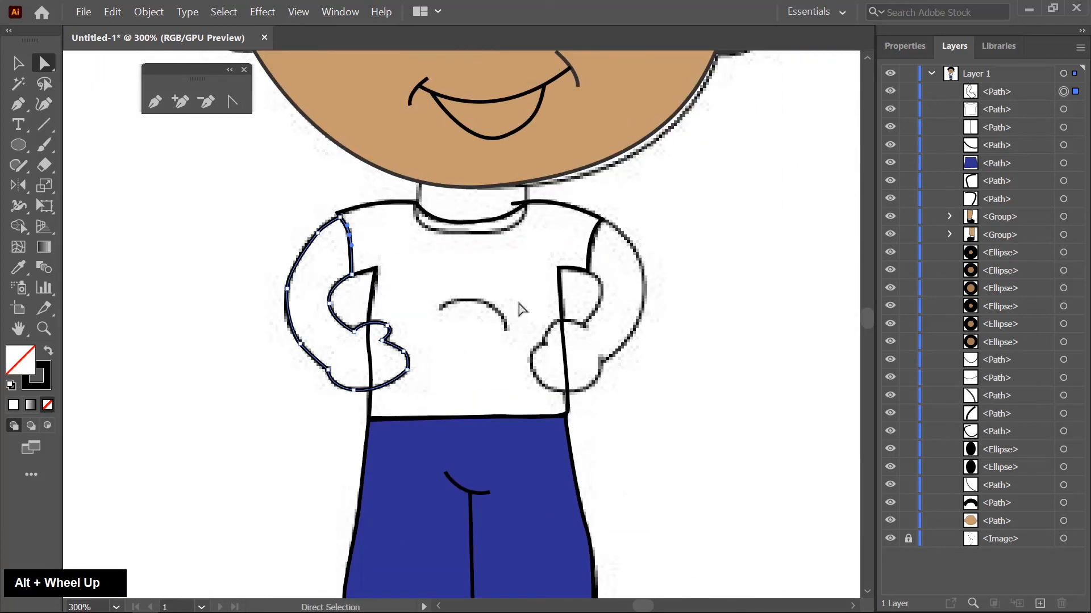
- Fill the shirt shape with red
key("v")
left_click(548, 304)
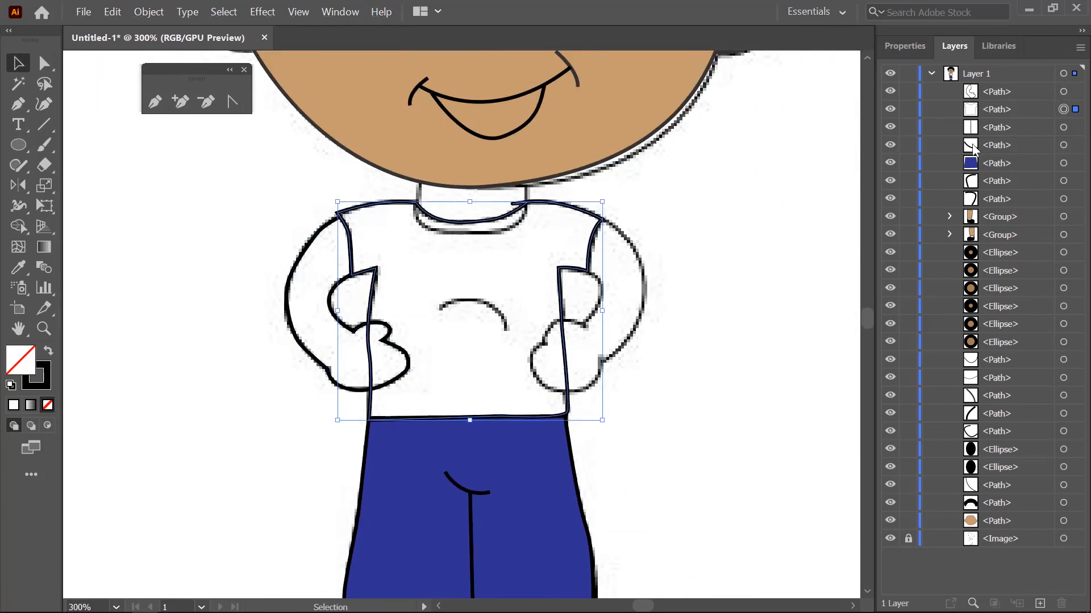
left_click(905, 45)
left_click(892, 233)
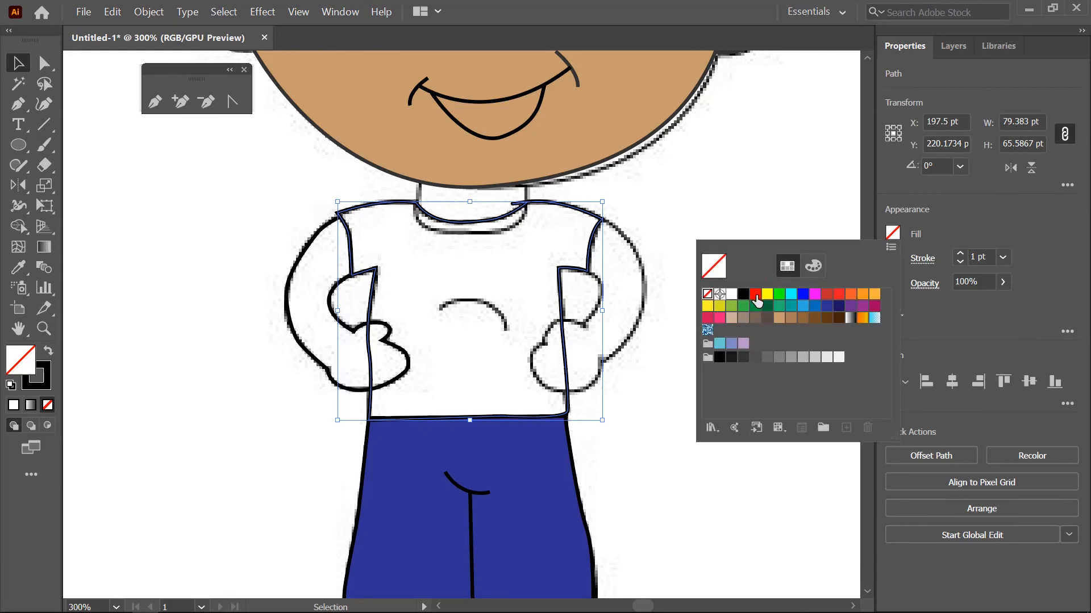
left_click(756, 294)
key("Escape")
- Fill the left arm shape with the light brown skin colour
left_click(315, 291)
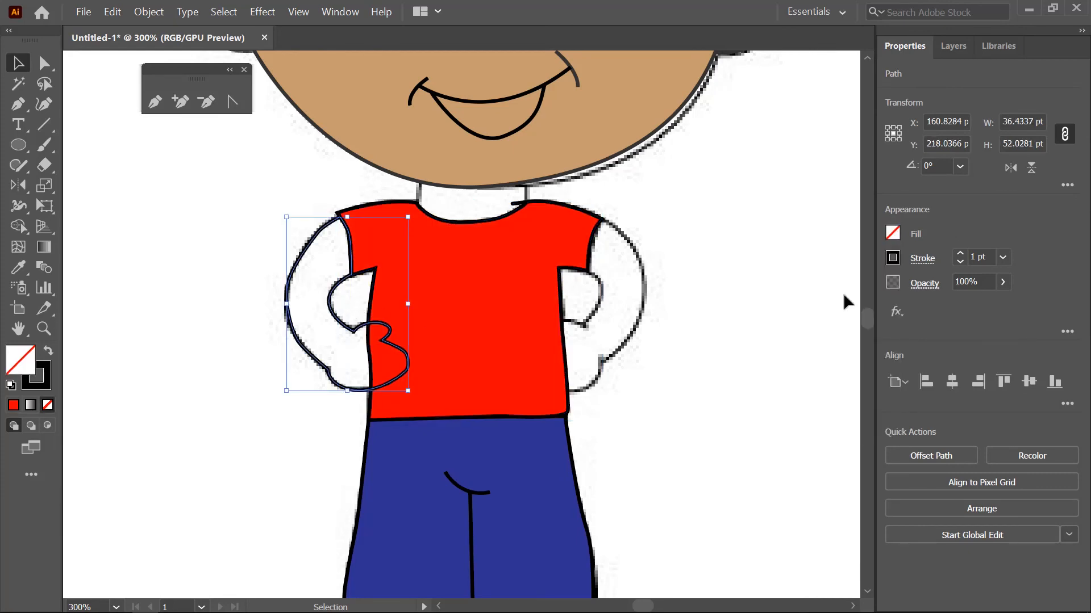
left_click(894, 235)
left_click(785, 325)
key("Escape")
- Reflect a copy of the left arm horizontally about the shirt's centre to form the opposite arm
key("ctrl+equal")
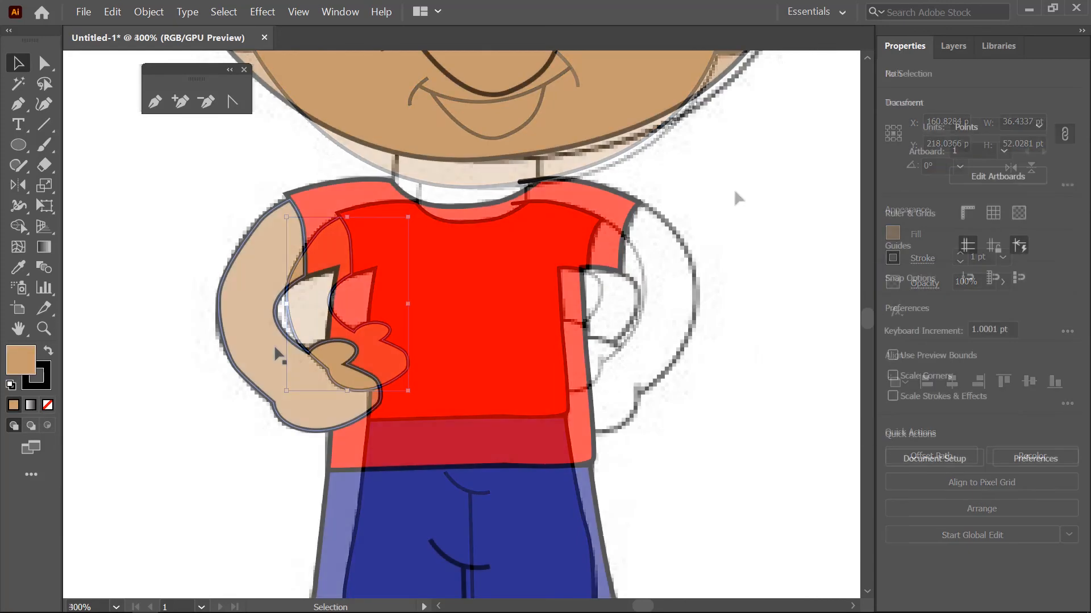
left_click(18, 185)
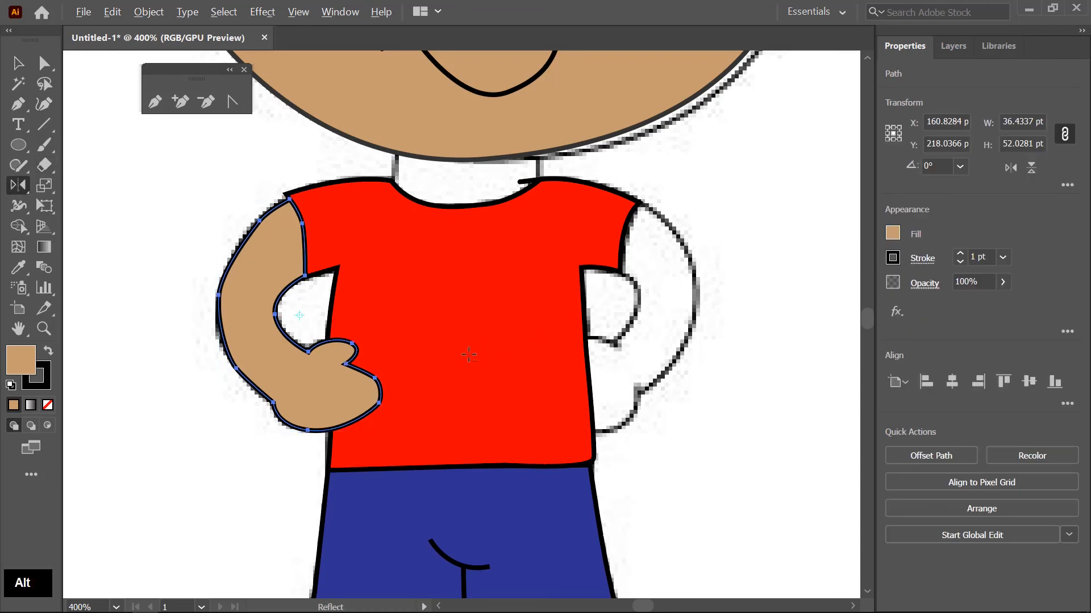
left_click(467, 356, "alt")
left_click(723, 392)
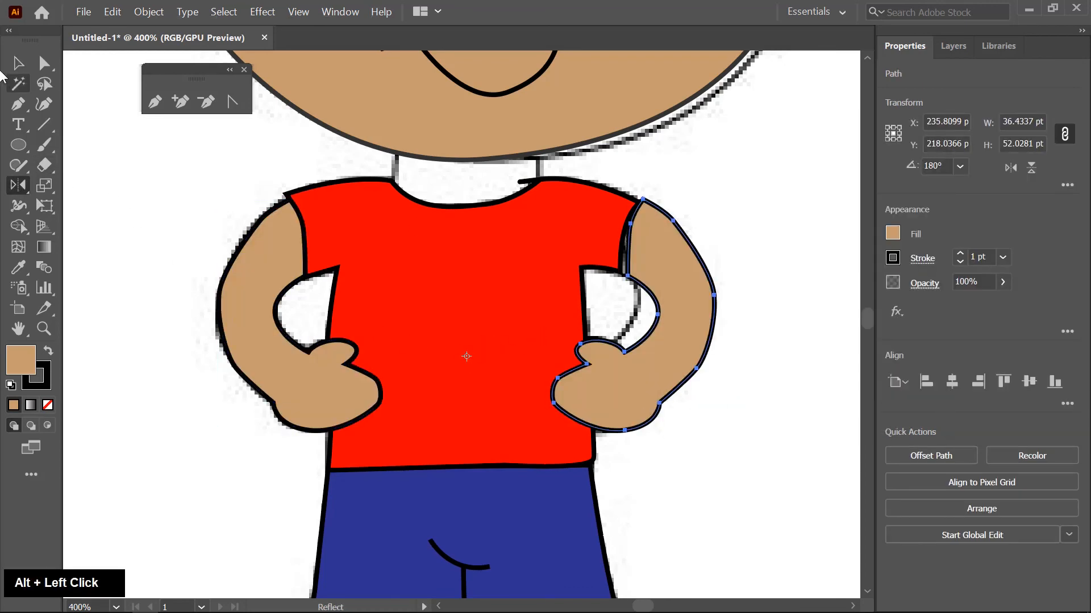
- Nudge the mirrored arm onto the right shoulder and adjust its armpit and sleeve anchor points to follow the shirt's sleeve edge
left_click(22, 60)
scroll(653, 211, "up", 2)
left_click_drag(649, 232, 645, 235)
key("a")
scroll(602, 320, "up", 2)
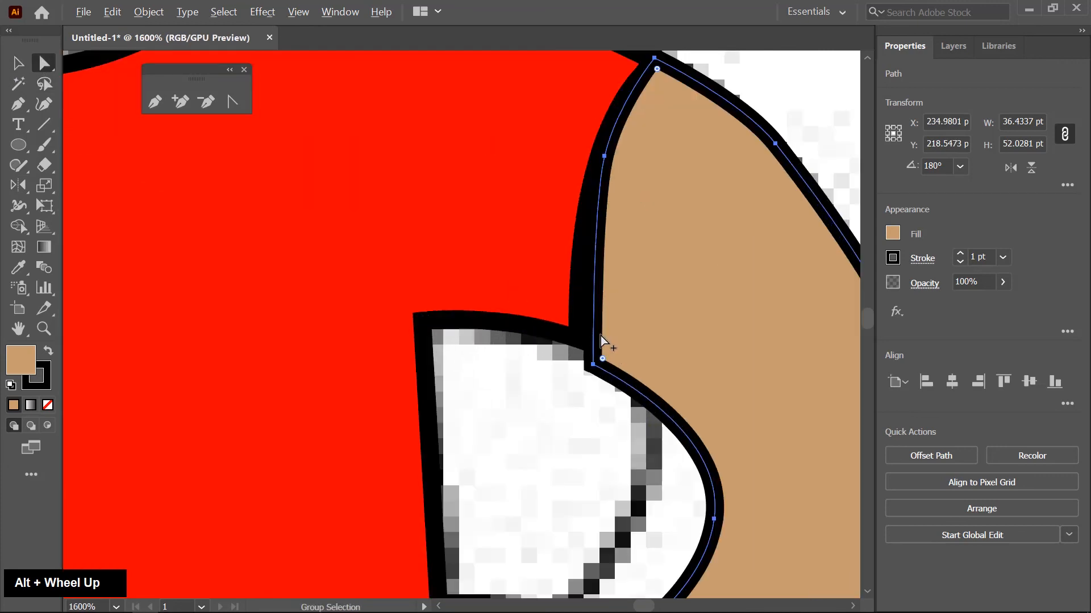
left_click_drag(594, 370, 580, 332)
left_click_drag(604, 156, 596, 181)
scroll(554, 286, "down", 4)
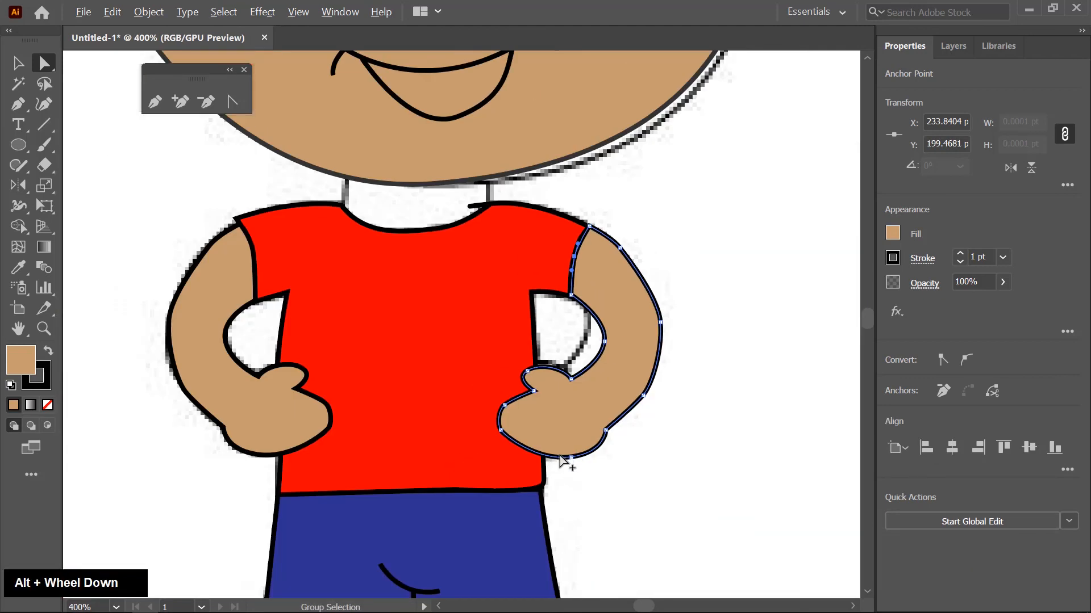
- Start the neck outline inside the chin, trace its left side down to the collar and curve along below the neckline
left_click(20, 63)
scroll(39, 53, "down", 2)
scroll(39, 54, "up", 4)
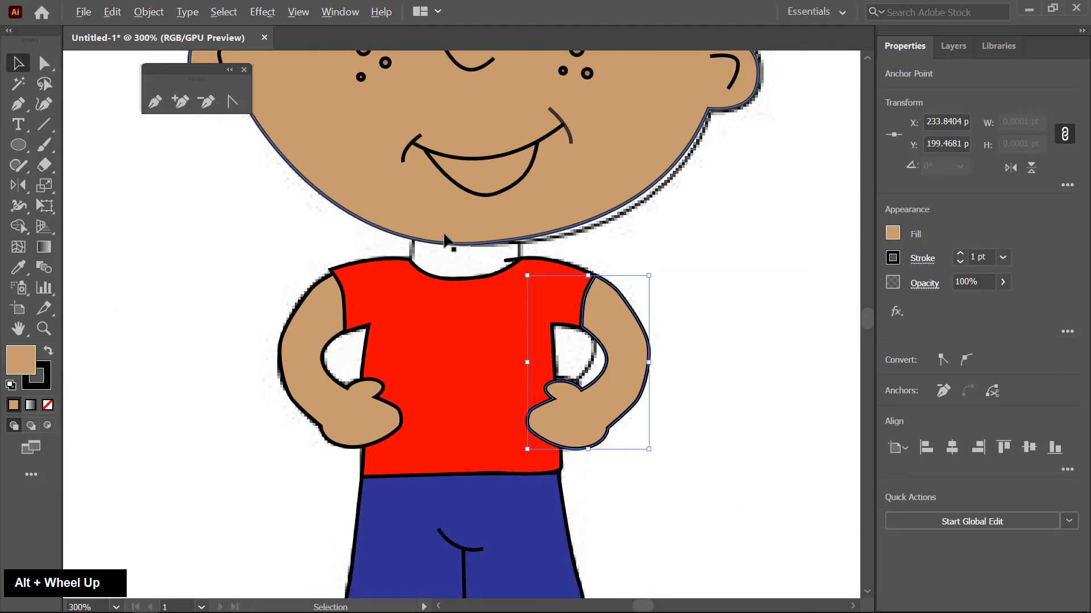
key("p")
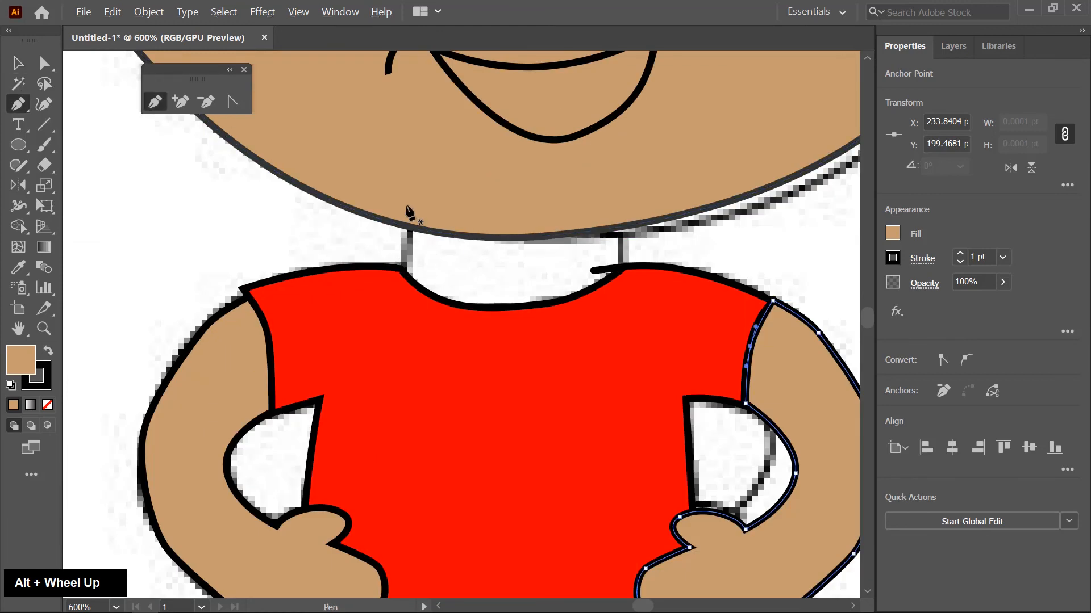
left_click_drag(408, 235, 403, 270)
left_click(397, 269)
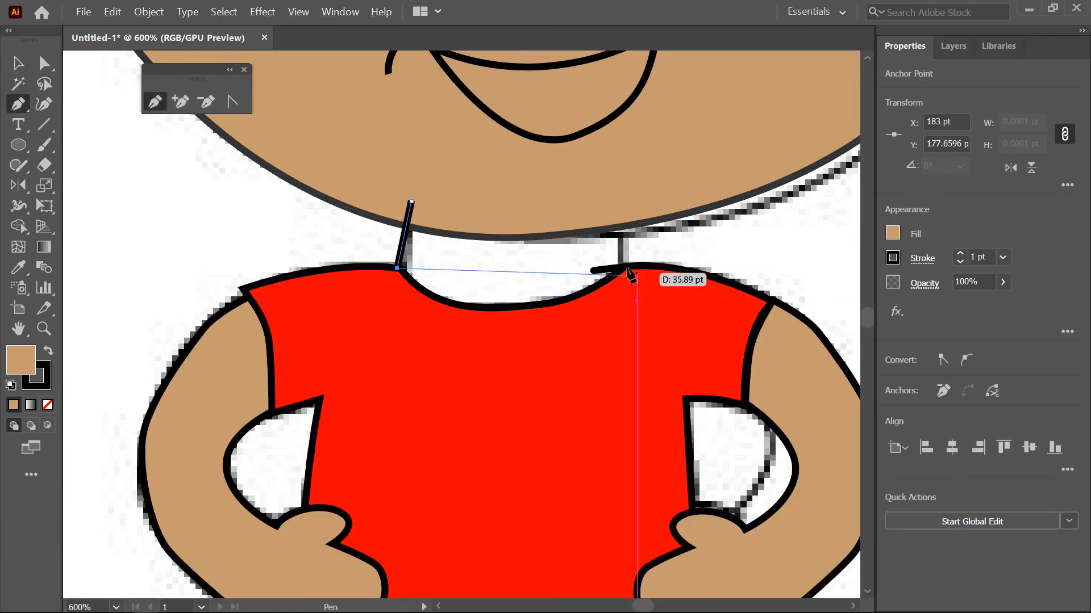
left_click_drag(516, 321, 625, 322)
- Complete the neck's lower curve and right side, and close the shape with a curved top edge overlapping the chin
left_click_drag(625, 274, 627, 230)
left_click(620, 210)
left_click_drag(414, 201, 330, 230)
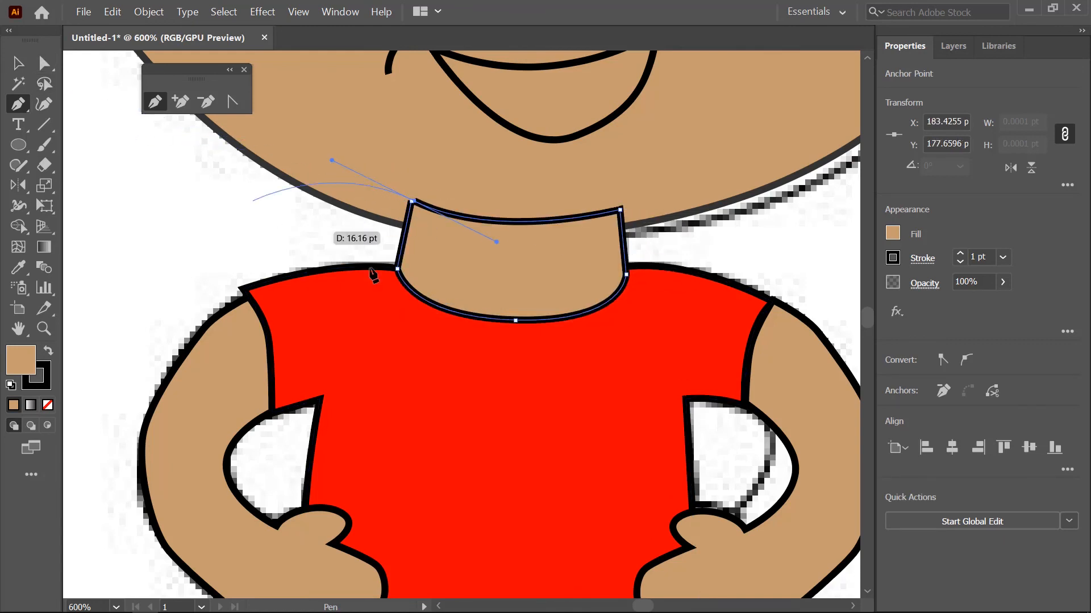
key("ctrl+z")
left_click_drag(412, 200, 337, 183)
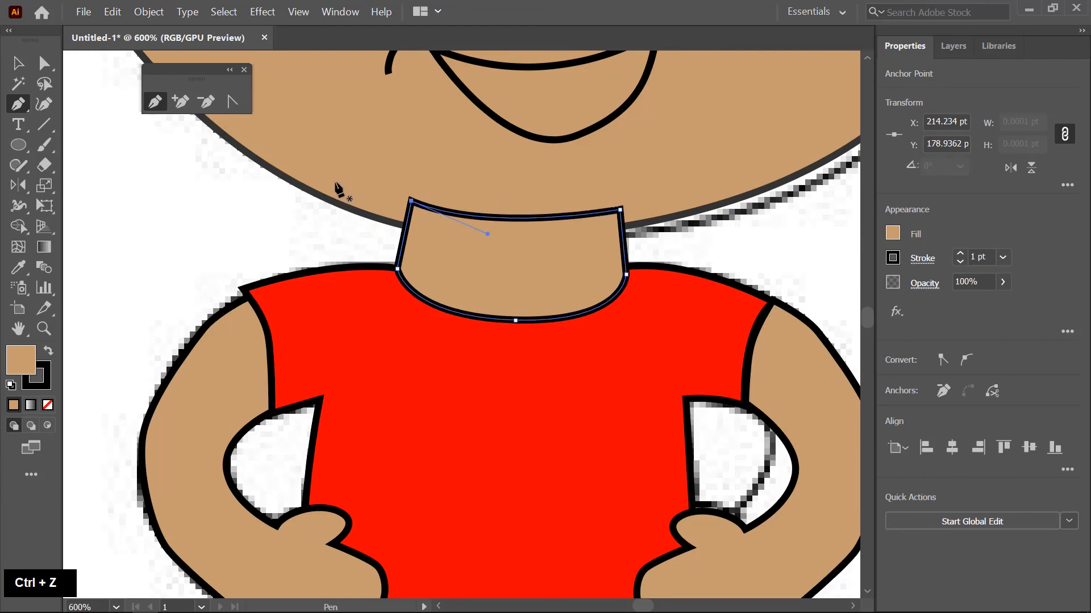
- Send the neck shape backward in the stacking order behind the shirt and the head, and deselect it
left_click(17, 63)
key("ctrl+bracketleft")
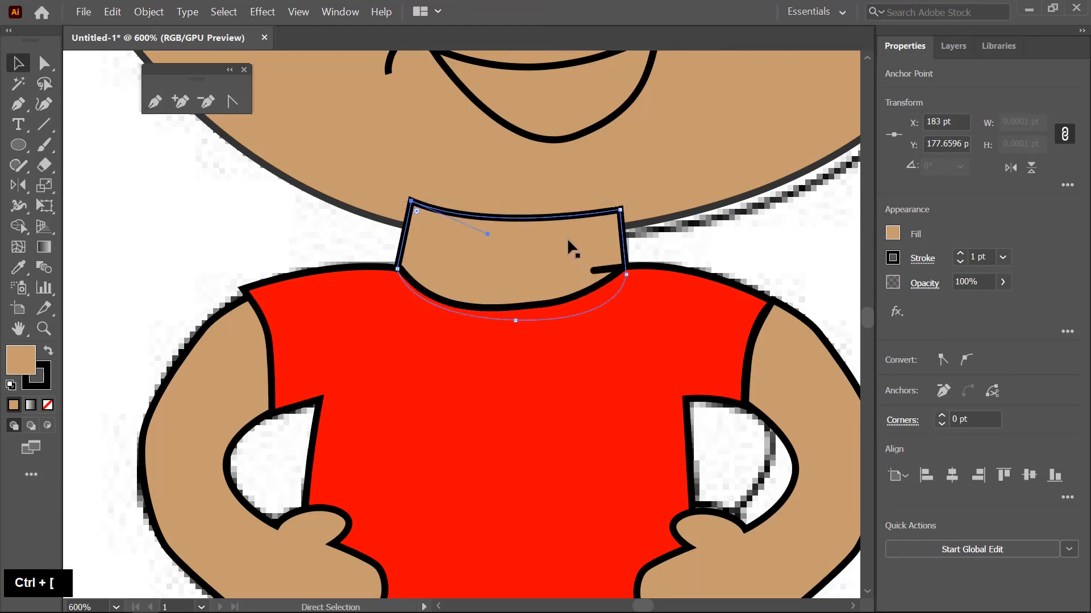
key("ctrl+bracketleft")
key("ctrl+bracketright")
key("ctrl+bracketright")
key("ctrl+bracketleft")
left_click(277, 230)
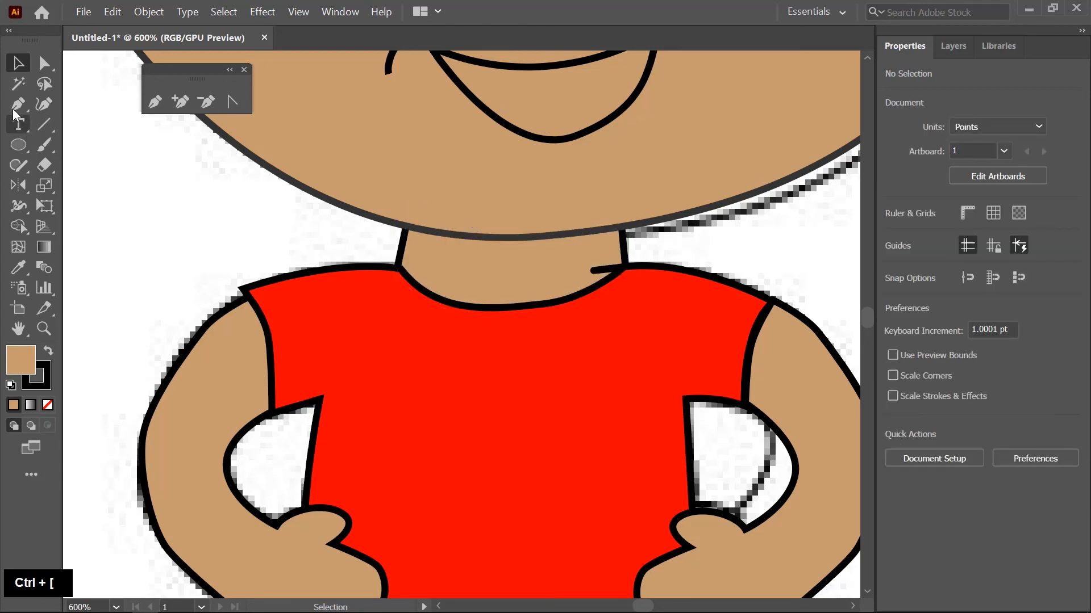
- Draw a curved collar line below the shirt's neckline from one side to the other and remove its fill
key("p")
scroll(421, 267, "up", 1)
left_click_drag(552, 349, 710, 337)
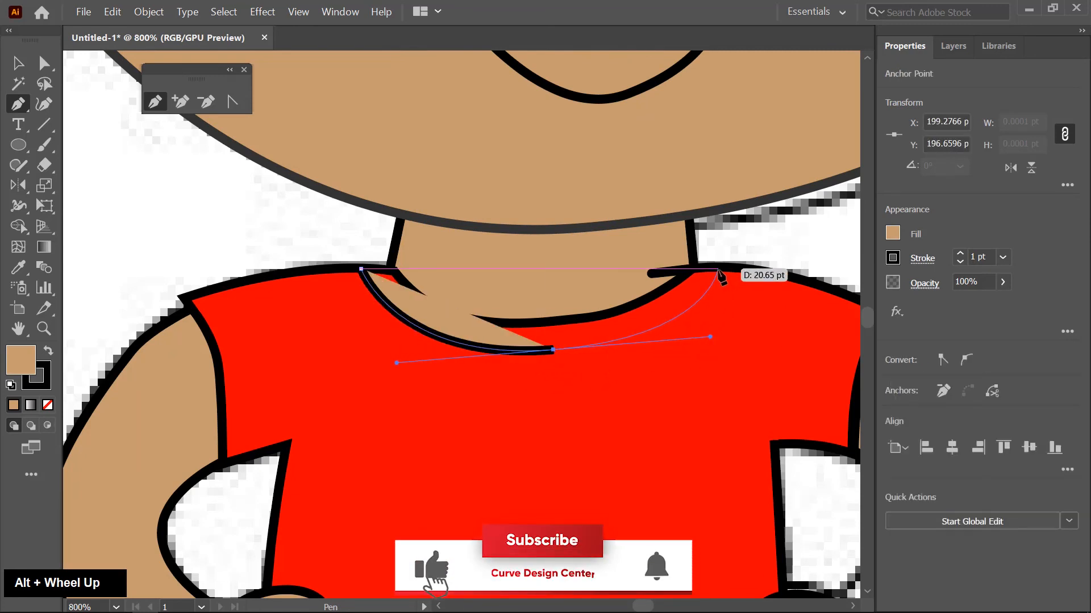
left_click(718, 269)
key("v")
left_click(49, 405)
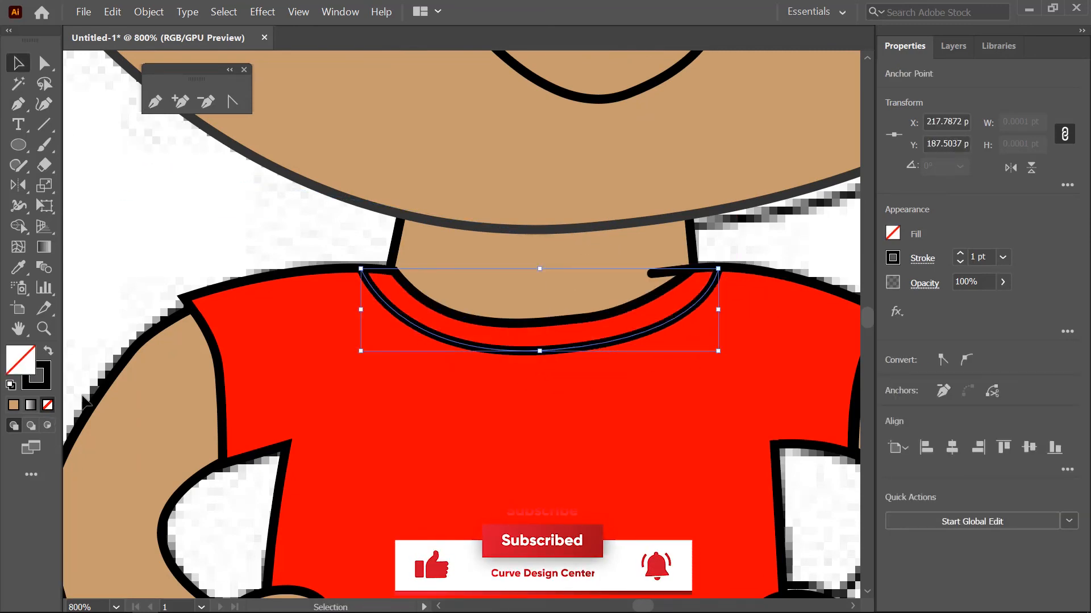
left_click(180, 239)
- Select all of the coloured boy artwork, move it horizontally to the right of the original sketch, and deselect it
scroll(180, 239, "down", 4)
scroll(678, 250, "down", 3)
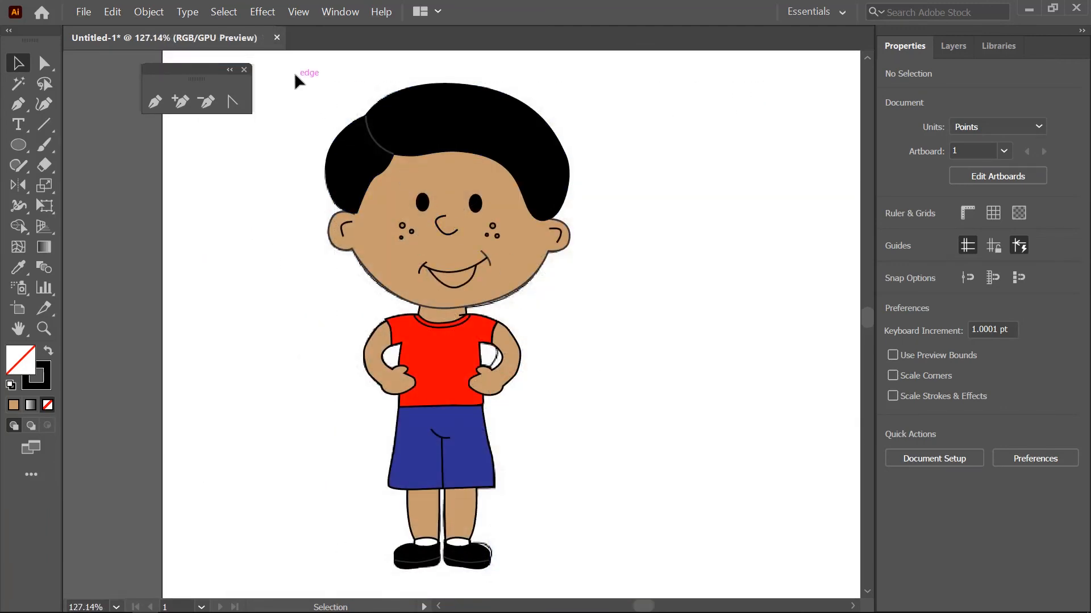
left_click_drag(297, 80, 700, 571)
left_click_drag(458, 236, 726, 265)
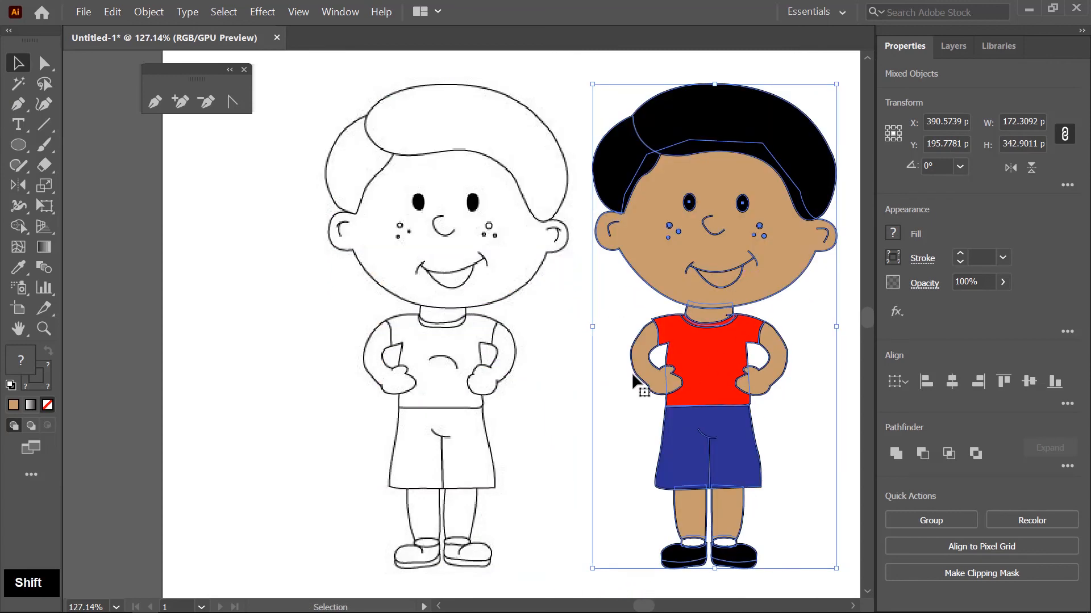
left_click(568, 378)
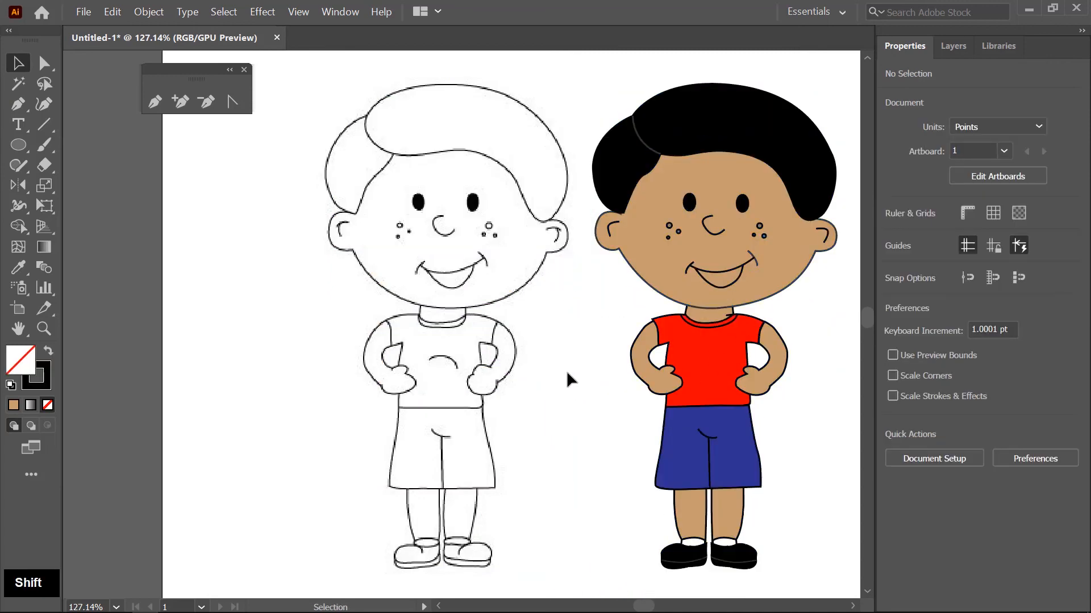